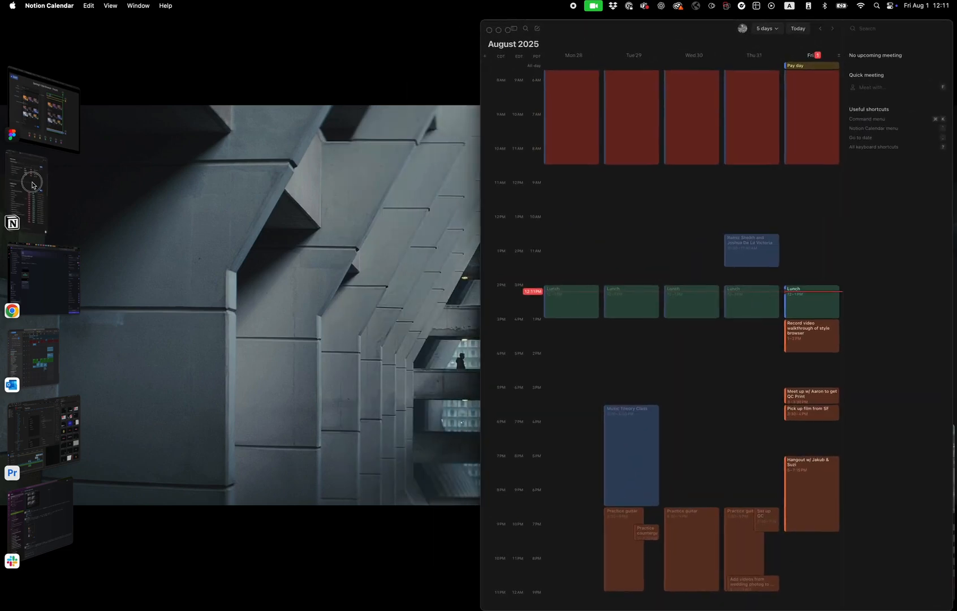
mouse_move(862, 600)
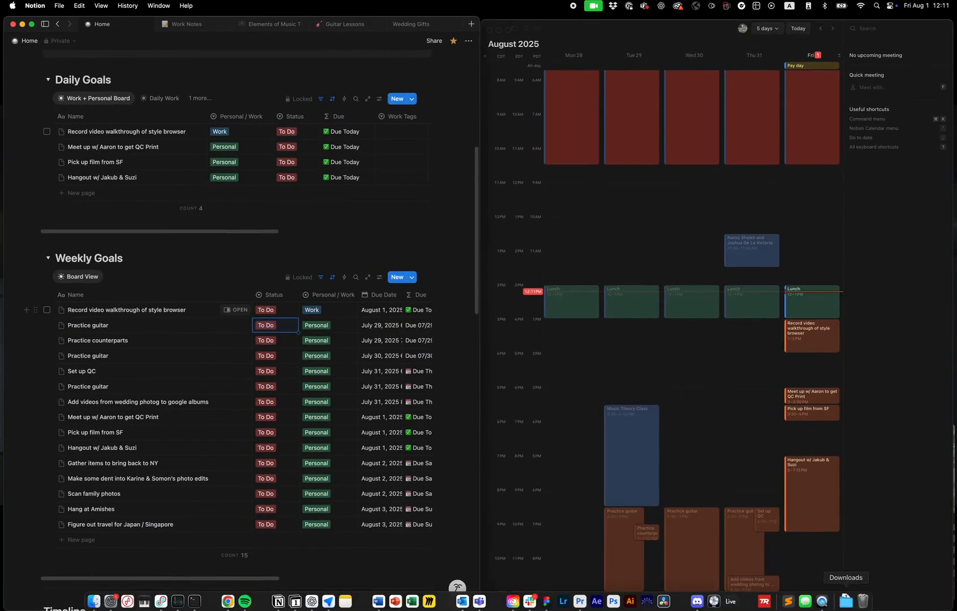
click(829, 608)
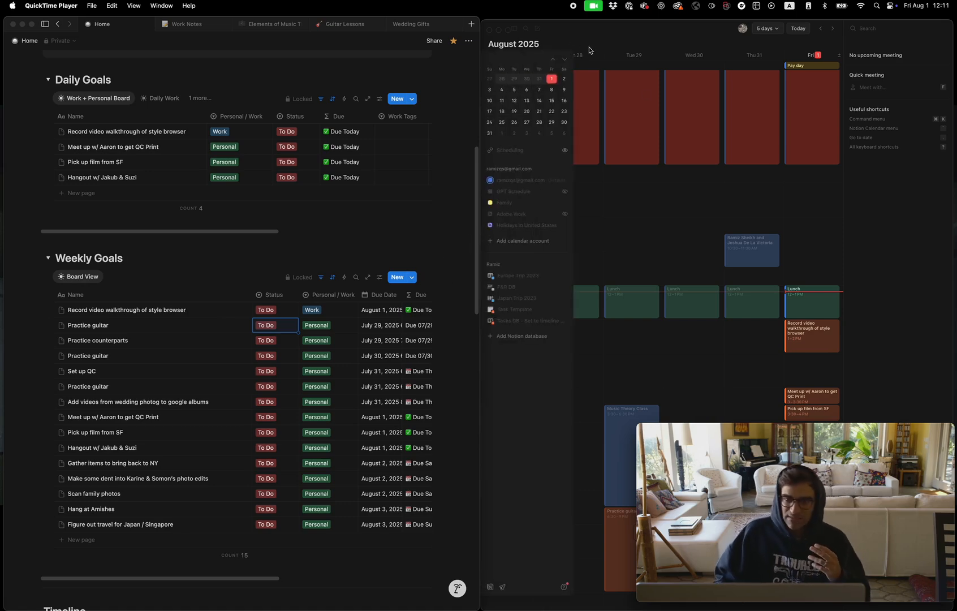
scroll(472, 275, down, 3)
scroll(443, 299, up, 10)
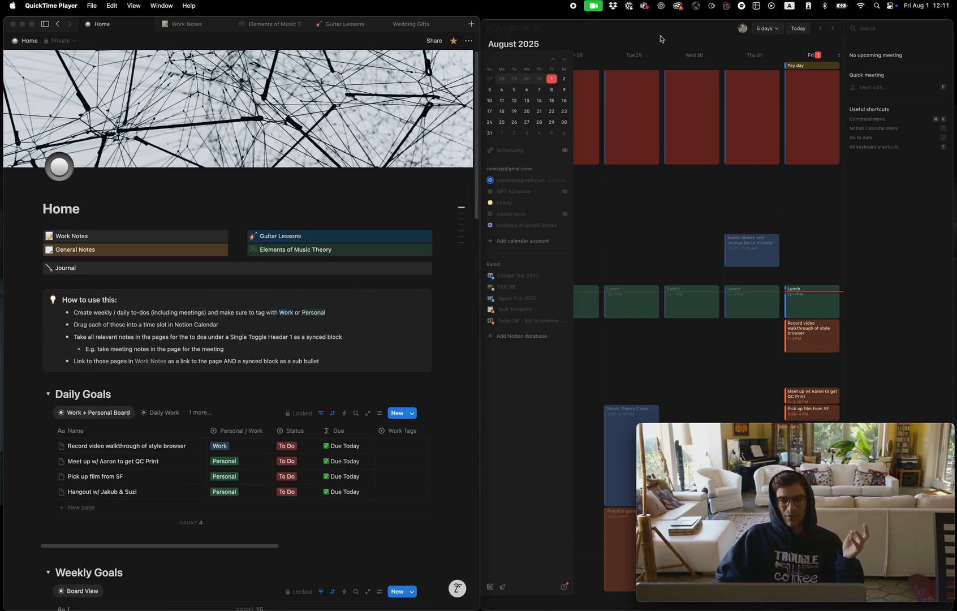
click(660, 39)
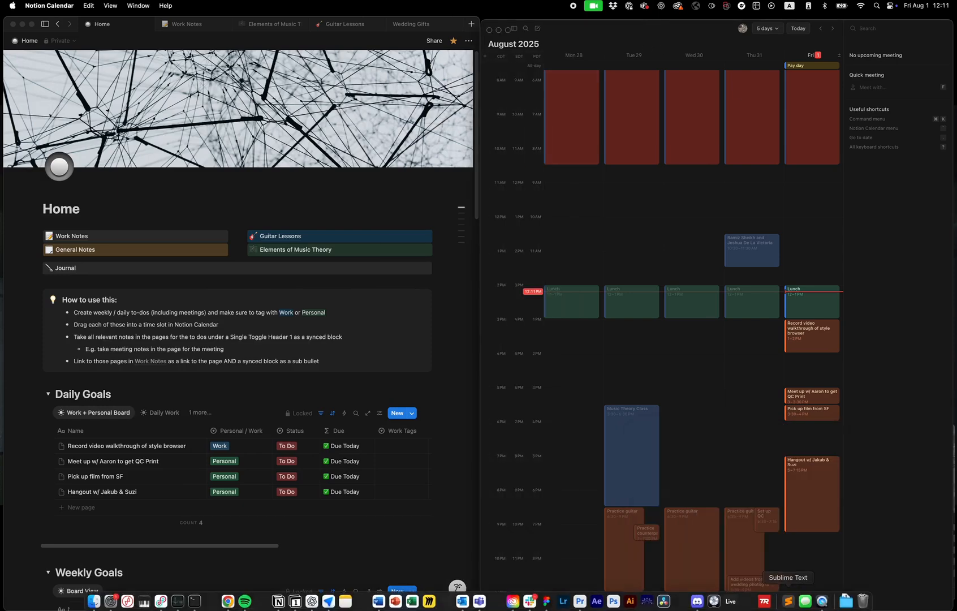
click(822, 603)
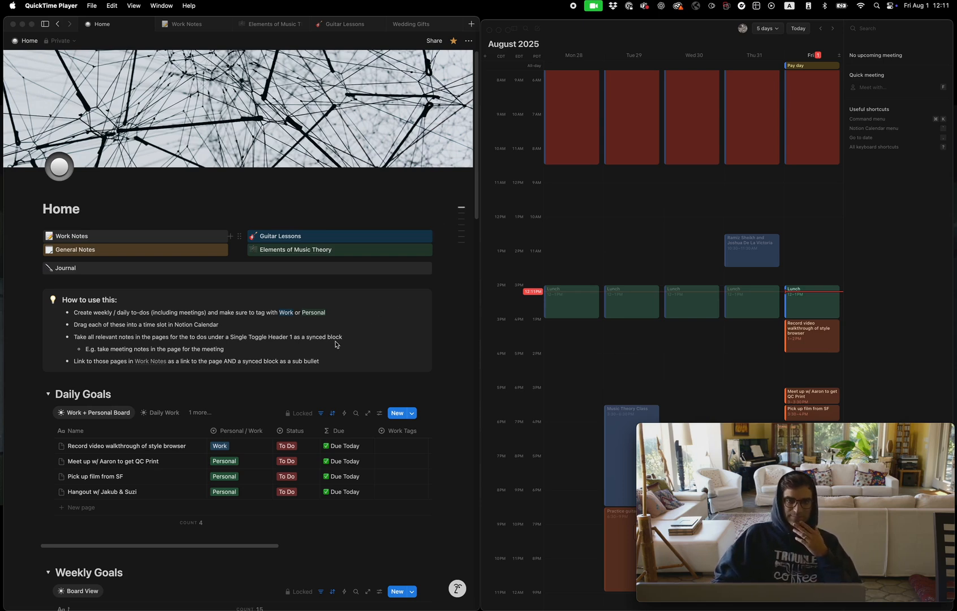
Open the private database "Tasks DB - Set to timeline for calendar updates" with the sidebar collapsed and look over its page
click(43, 26)
click(44, 26)
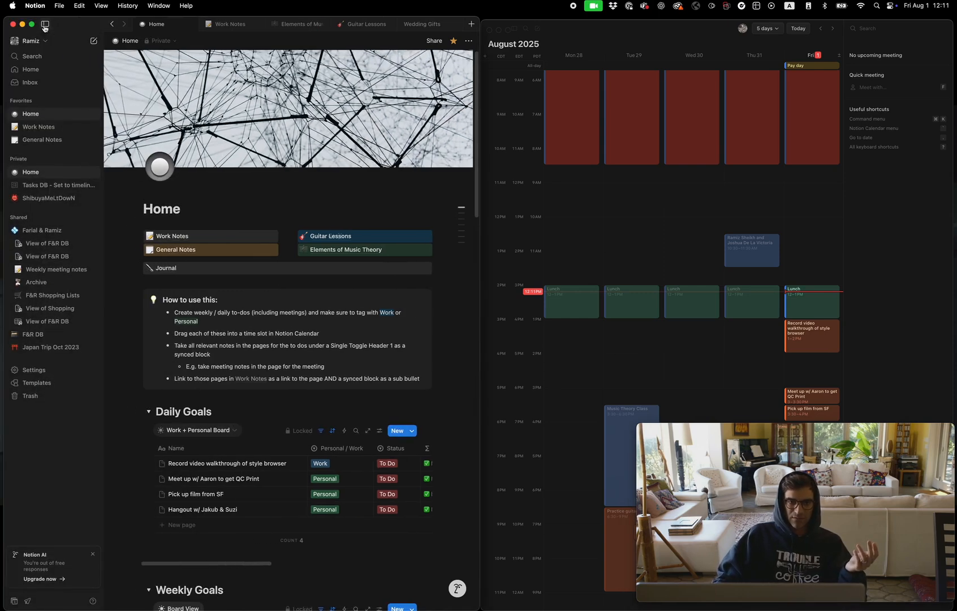
click(45, 187)
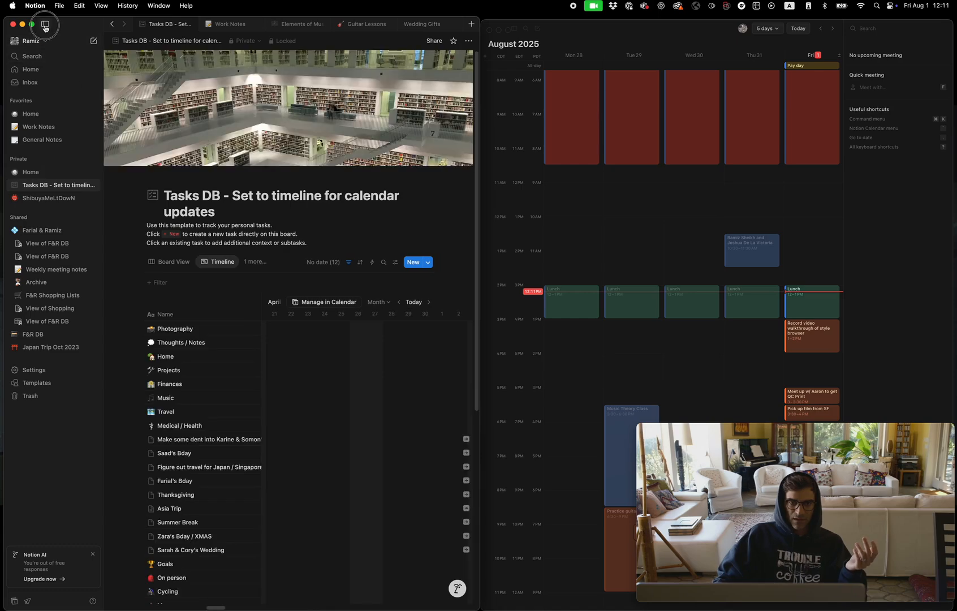
click(45, 27)
scroll(153, 401, down, 3)
scroll(153, 401, down, 4)
scroll(154, 398, up, 8)
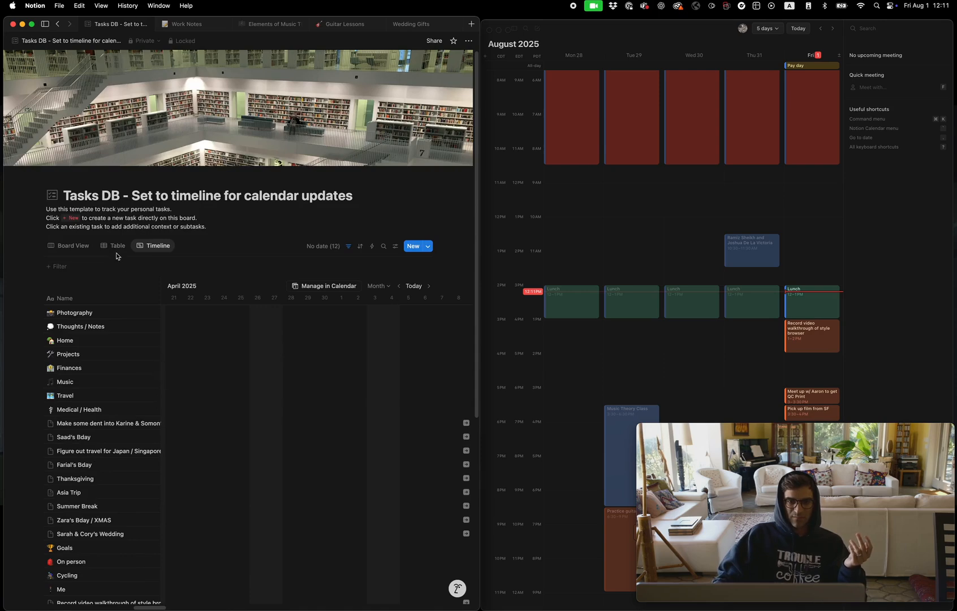
Show the tasks database in Board View, switch to the Table view and look through its task rows
click(78, 247)
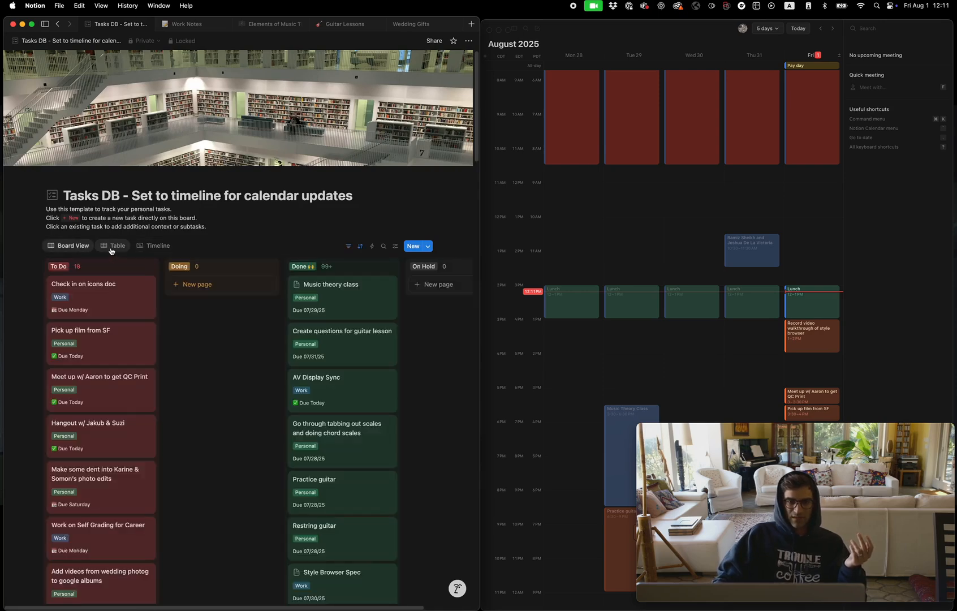
click(118, 244)
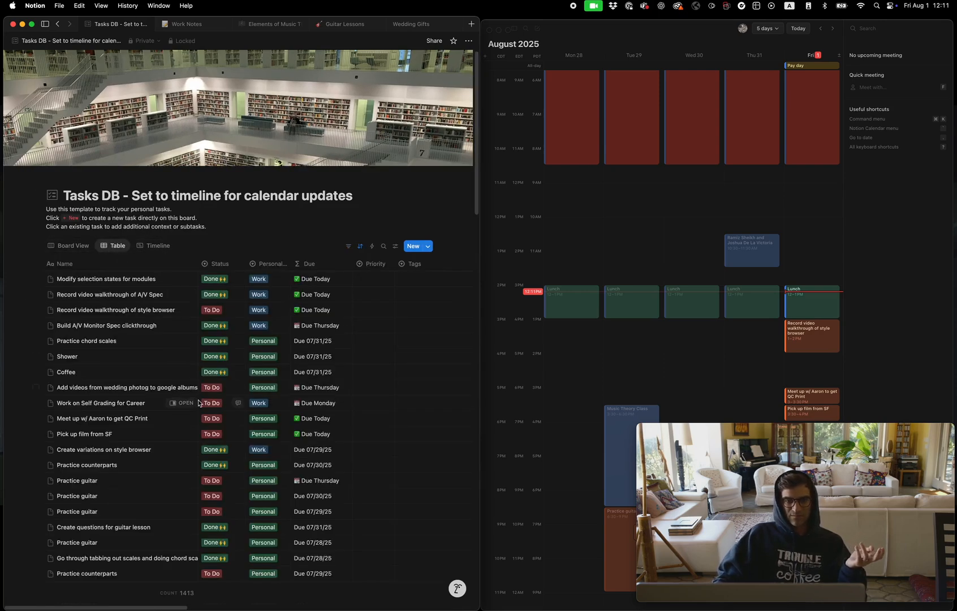
scroll(202, 417, down, 8)
scroll(201, 417, down, 15)
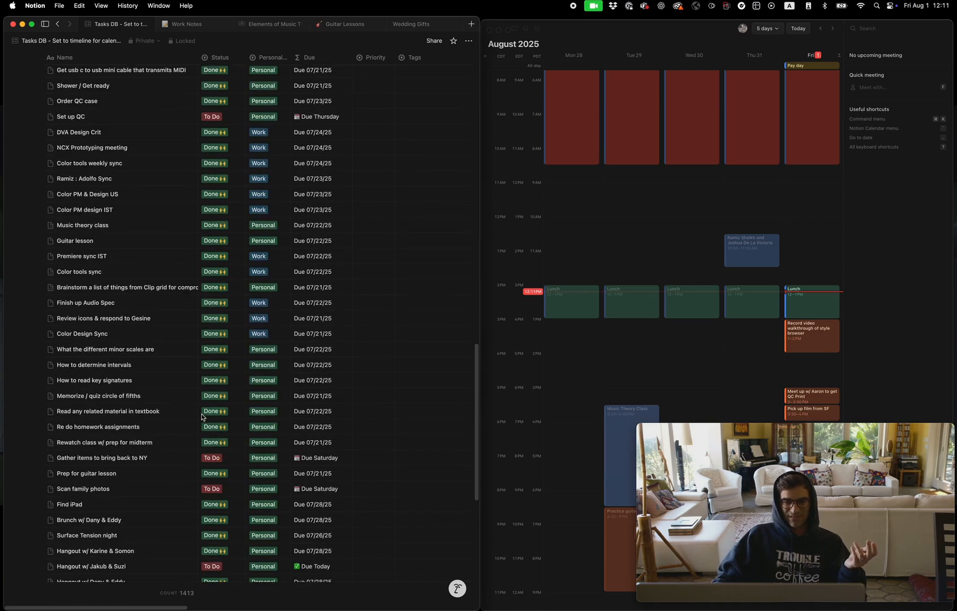
scroll(201, 418, down, 15)
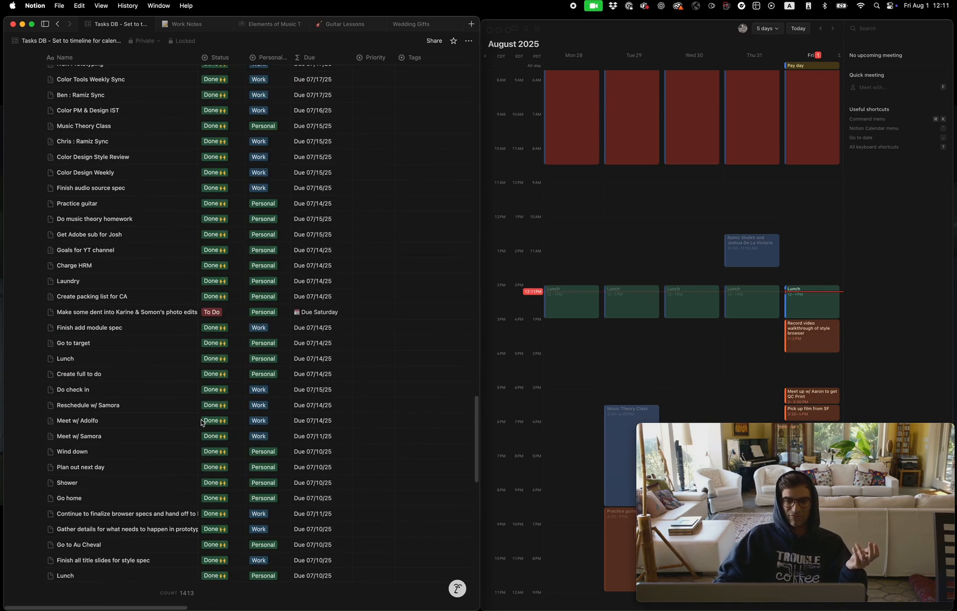
scroll(203, 423, up, 10)
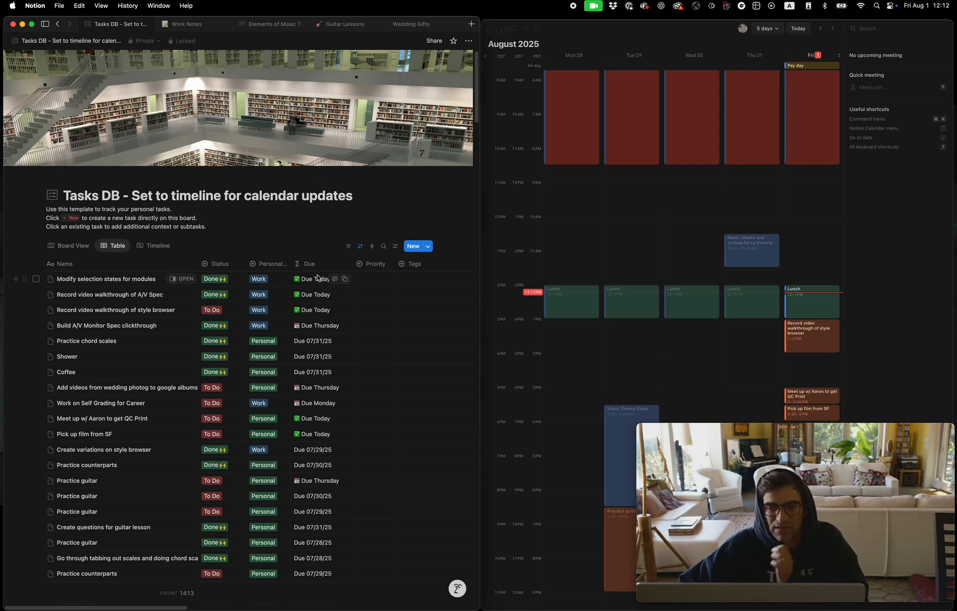
Inspect the available Status and Personal / Work options of the task "Modify selection states for modules" without changing them
scroll(255, 340, right, 3)
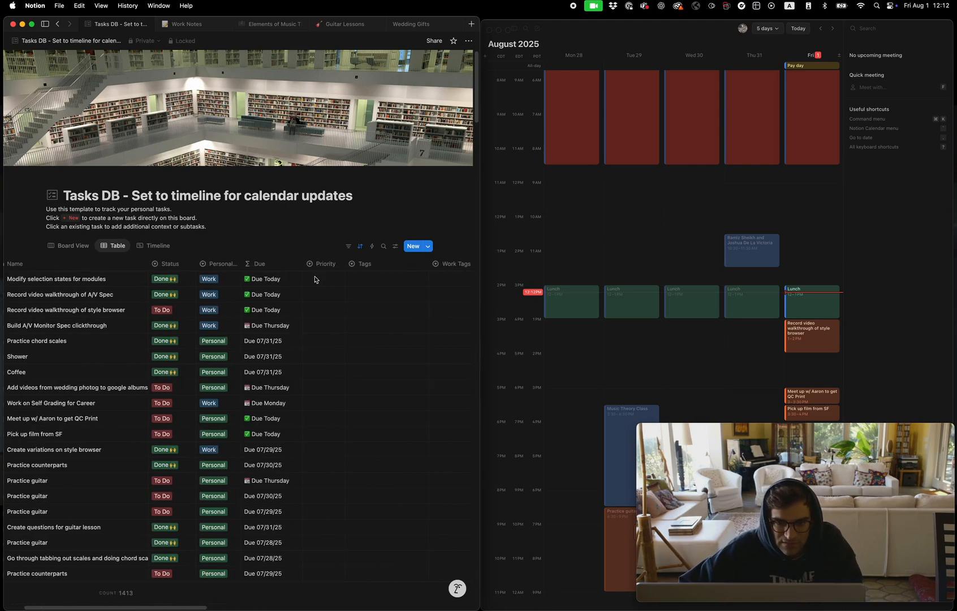
scroll(198, 311, left, 3)
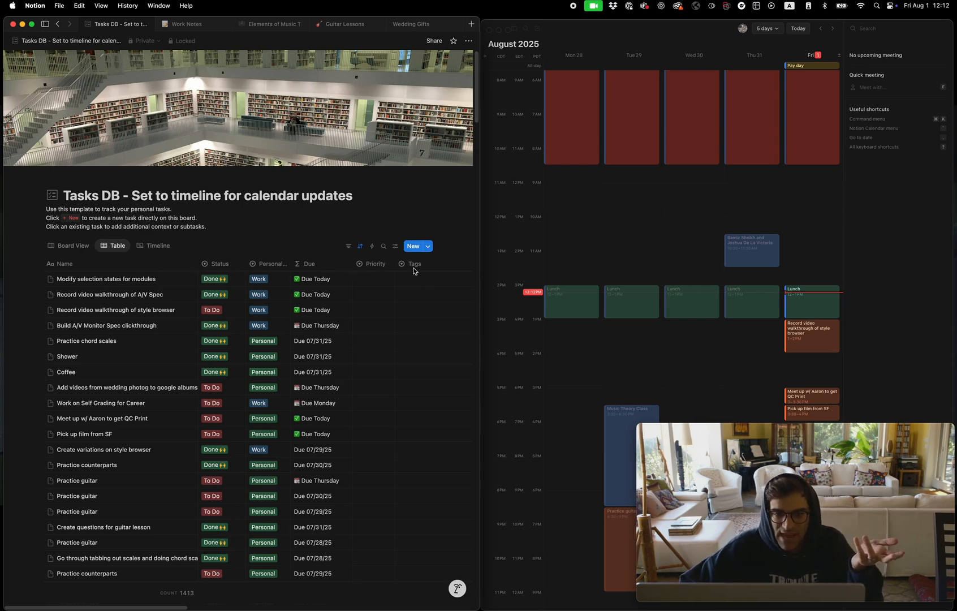
click(217, 279)
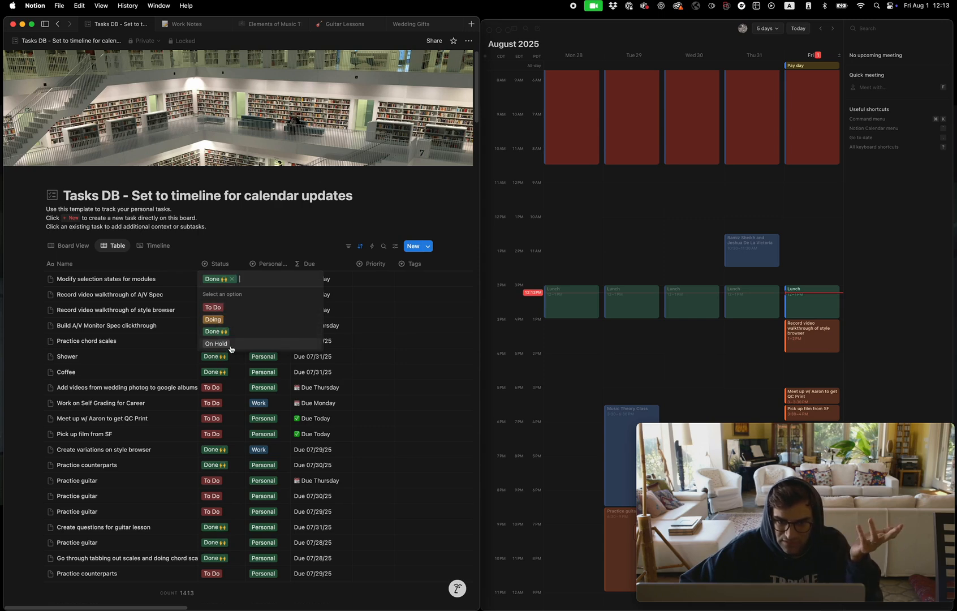
key(Escape)
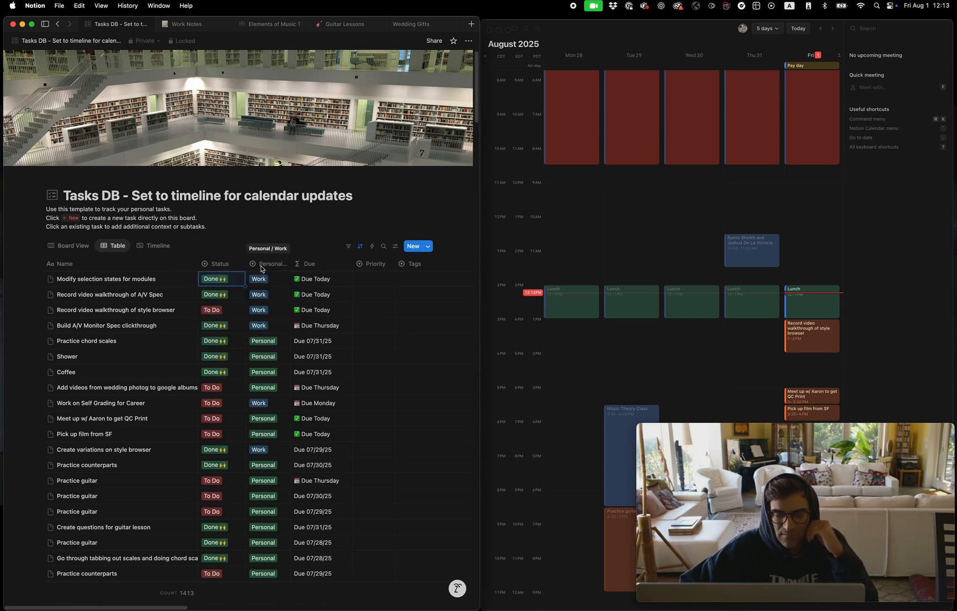
scroll(260, 264, right, 2)
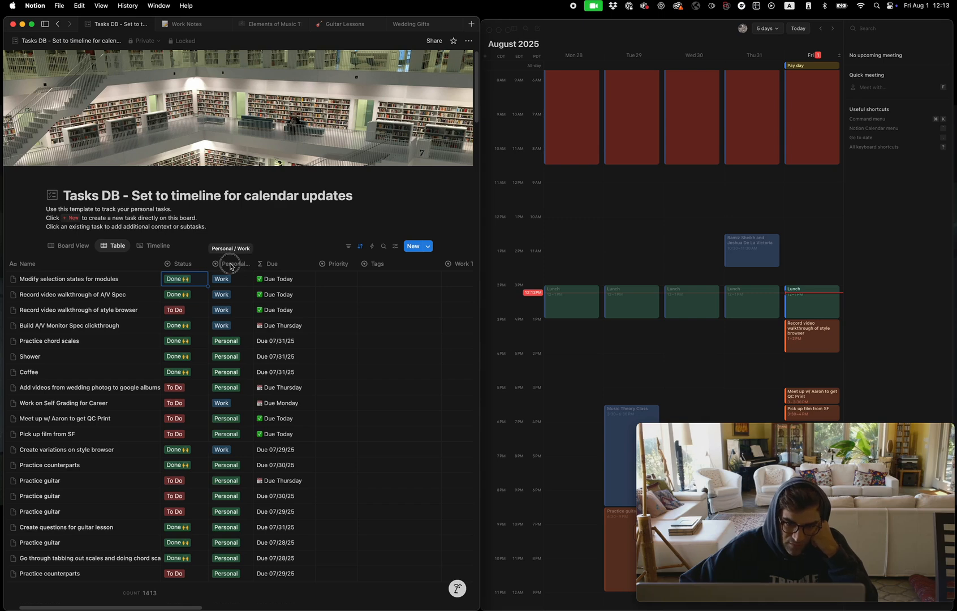
click(232, 280)
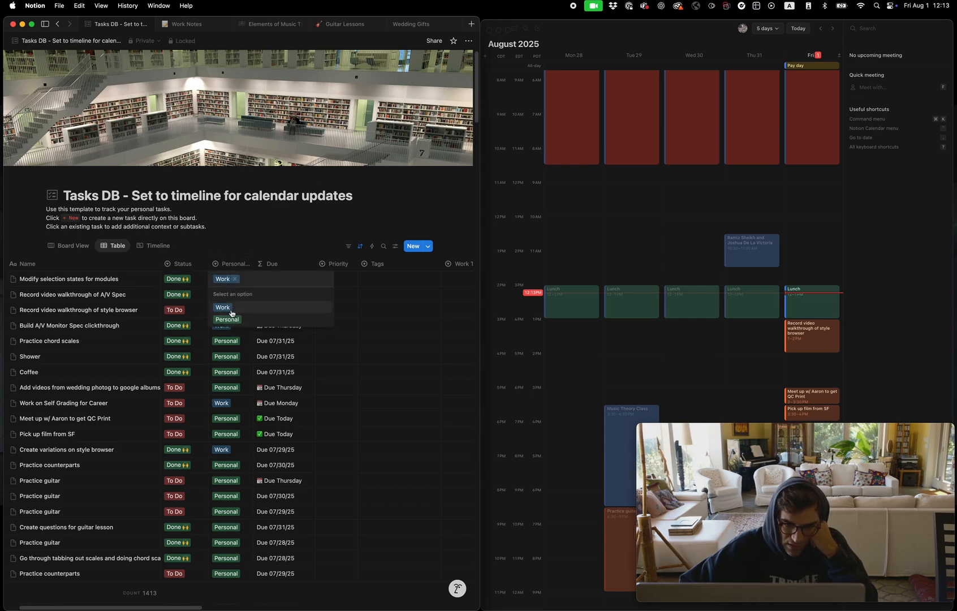
key(Escape)
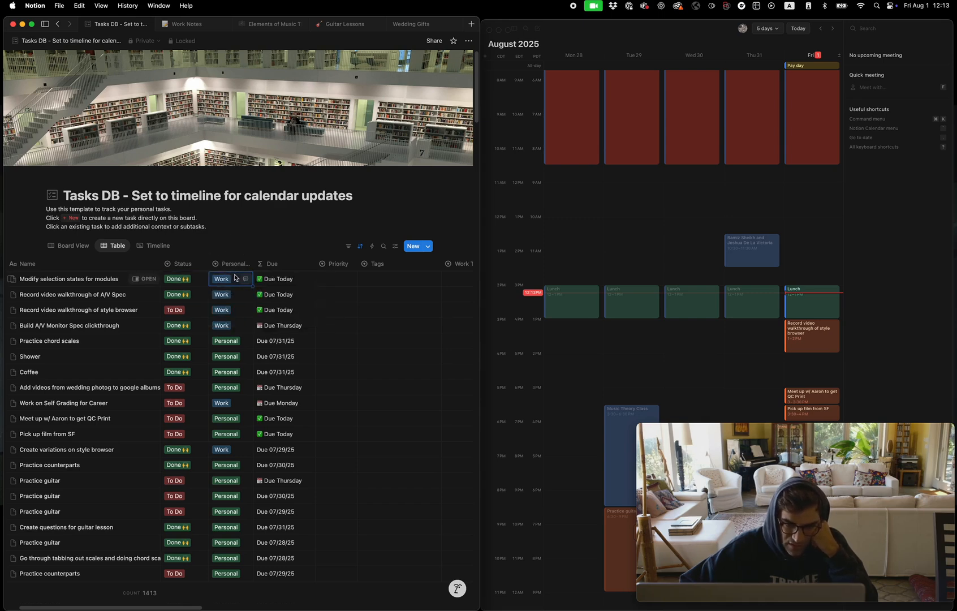
Examine the table's remaining properties, including Priority, Tags, Work Tags, Due Date, Date Created and Last Edited Time
scroll(255, 253, right, 3)
click(256, 250)
scroll(256, 253, right, 4)
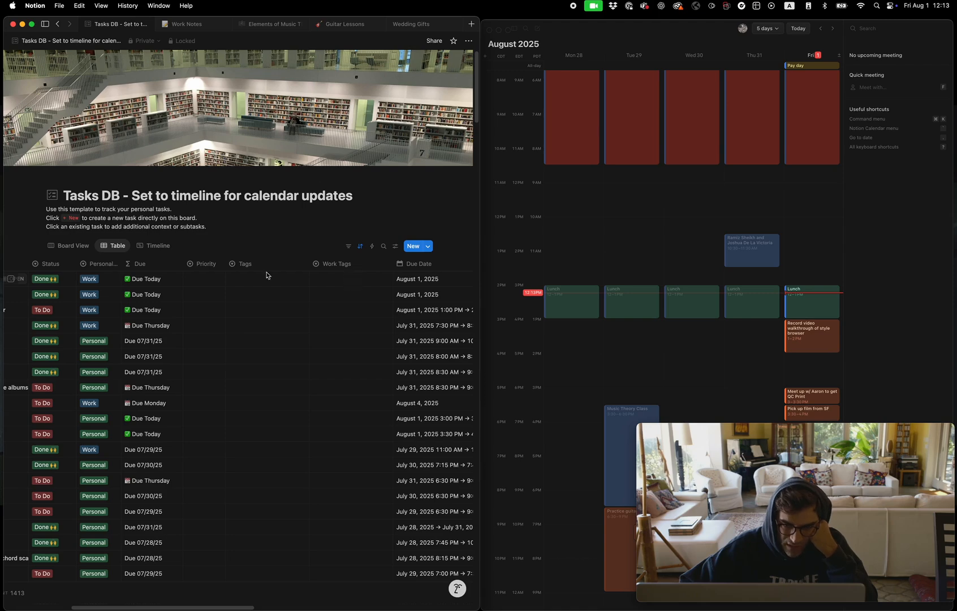
scroll(338, 278, right, 4)
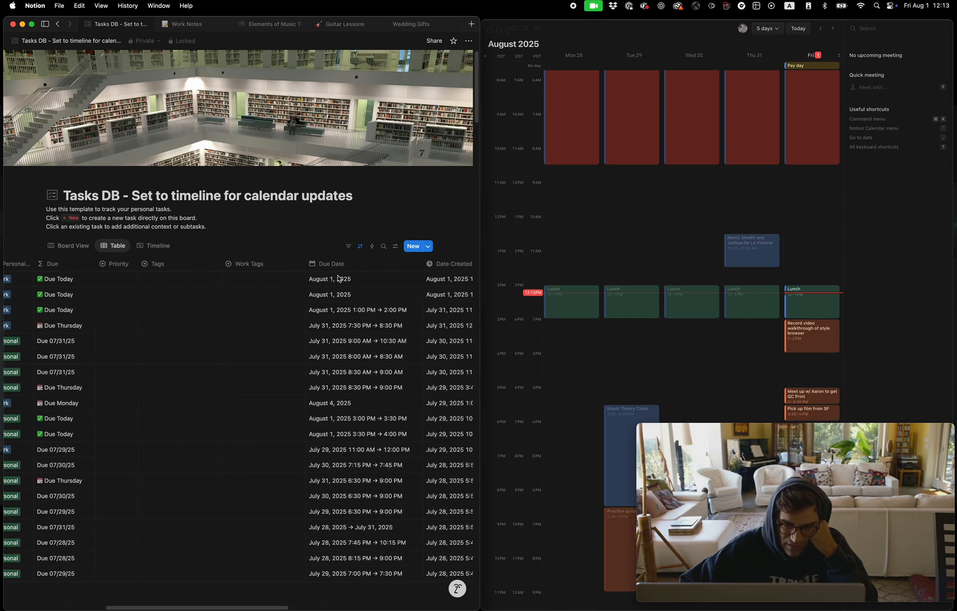
scroll(256, 284, left, 3)
scroll(256, 284, right, 7)
scroll(252, 284, right, 1)
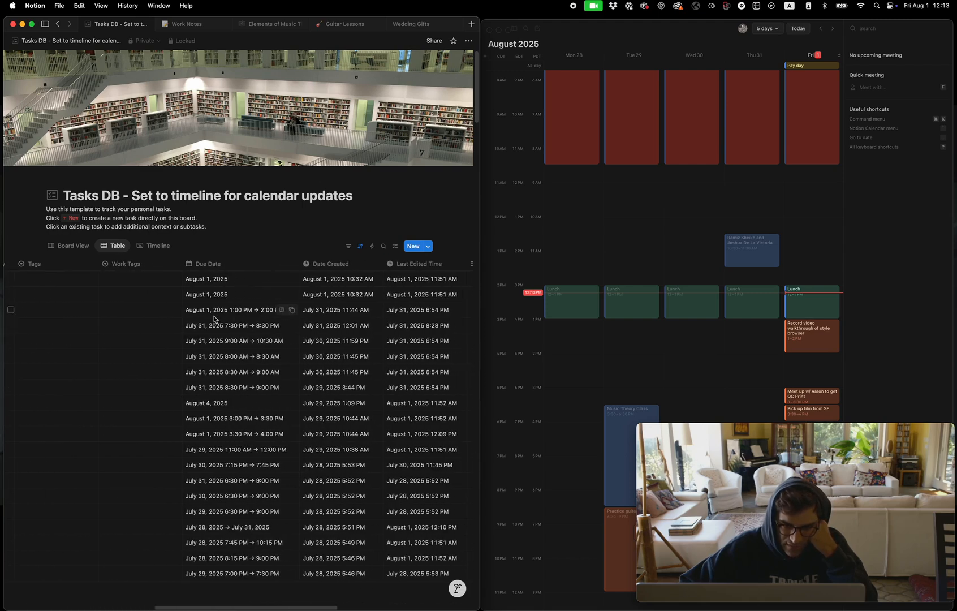
scroll(153, 340, left, 8)
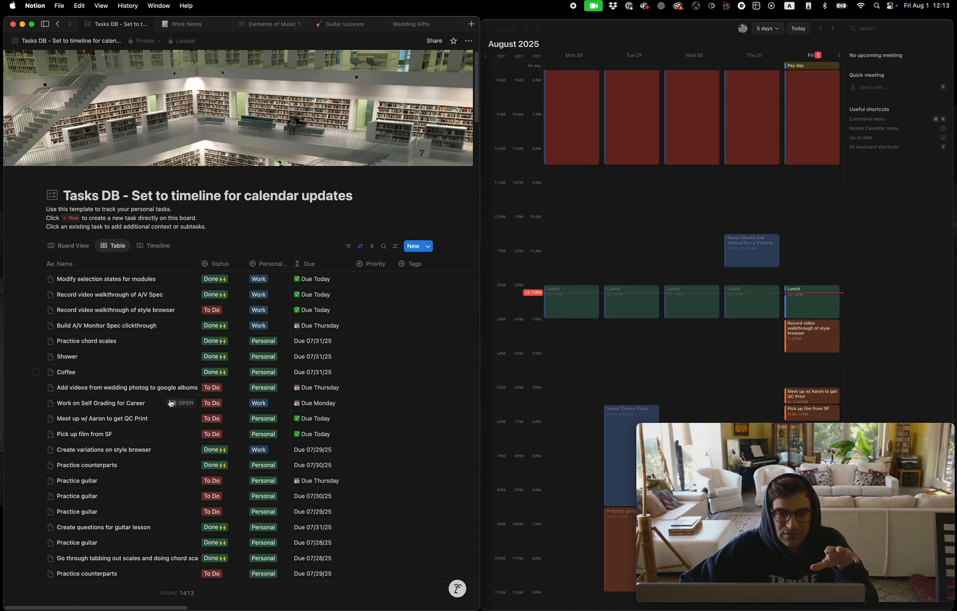
Look at the tasks database in Board View and in Timeline view
click(70, 250)
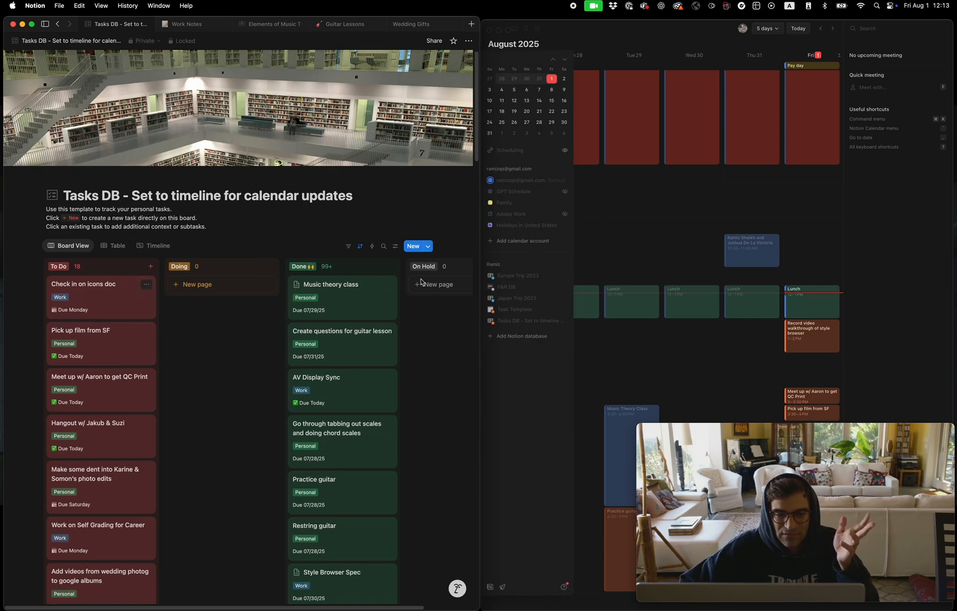
click(155, 245)
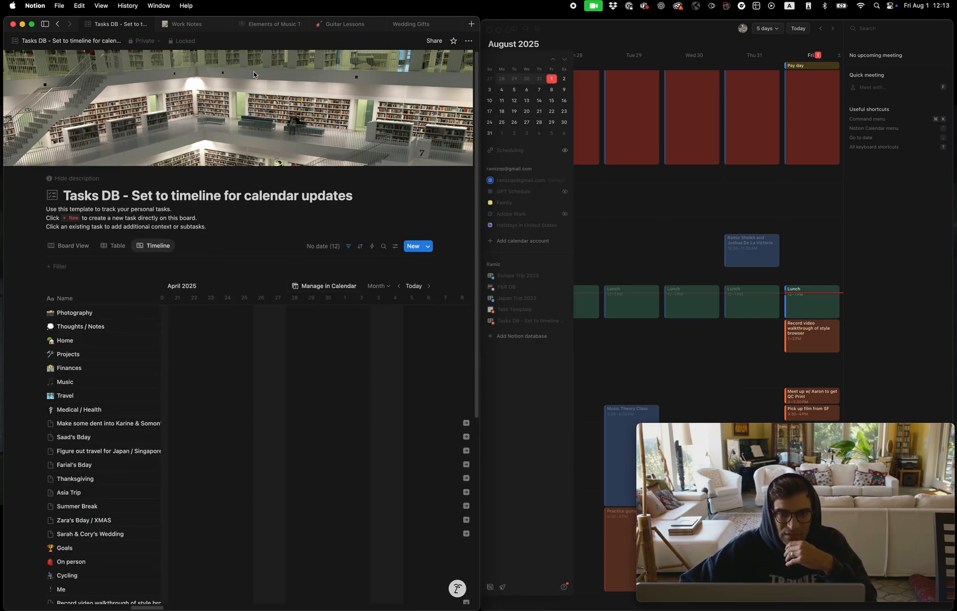
Return to the favorite Home page with the sidebar collapsed and widen the Notion window to about two thirds of the screen
click(48, 30)
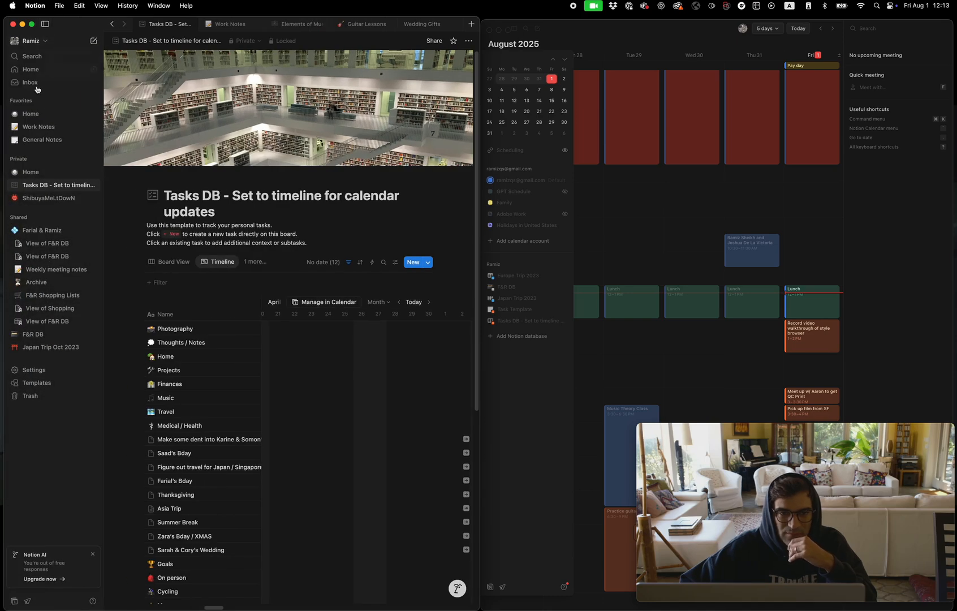
click(33, 111)
click(45, 25)
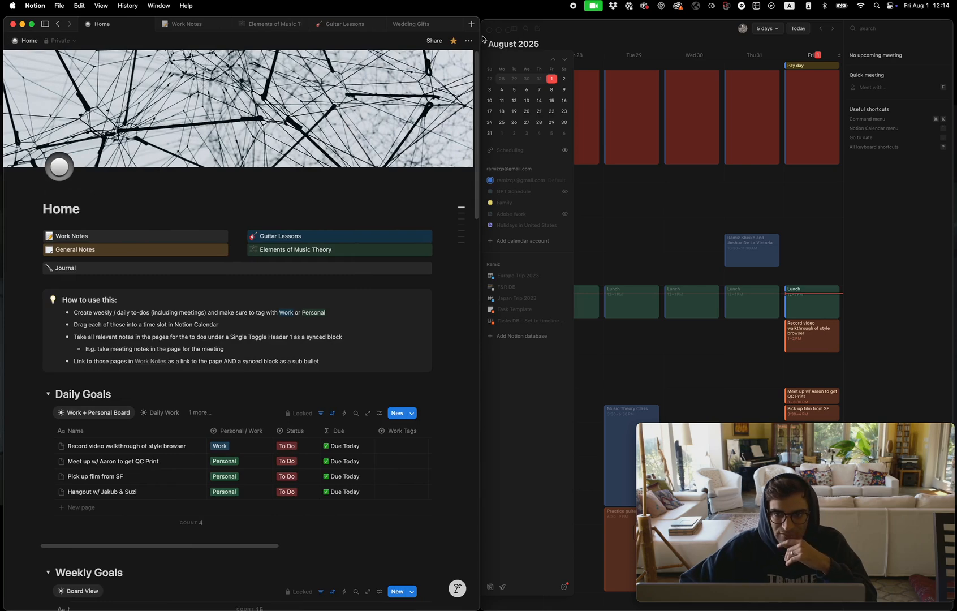
drag(479, 33, 663, 43)
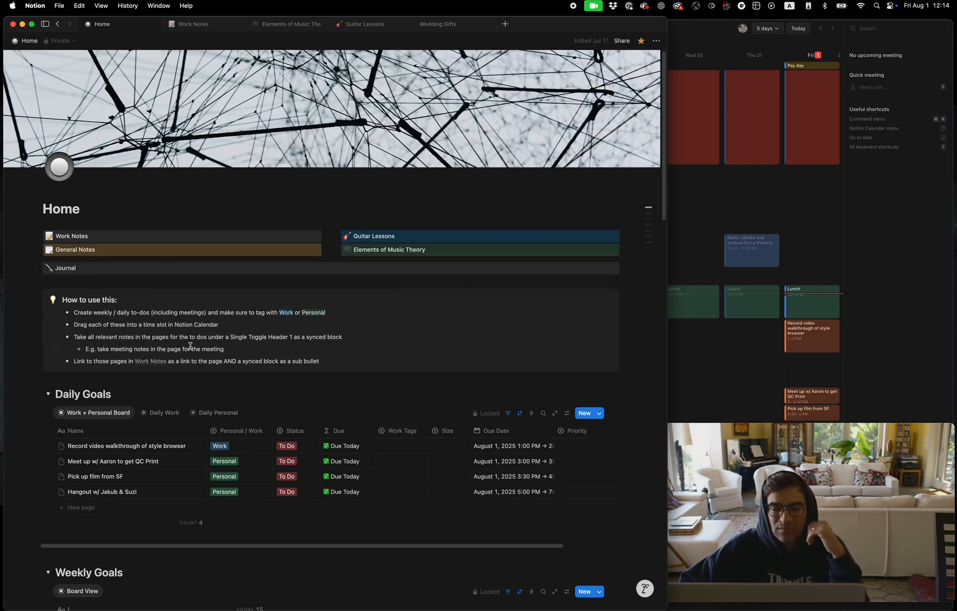
Unlock the Daily Goals database view on the Home page for yourself only
scroll(190, 345, down, 2)
scroll(190, 346, down, 2)
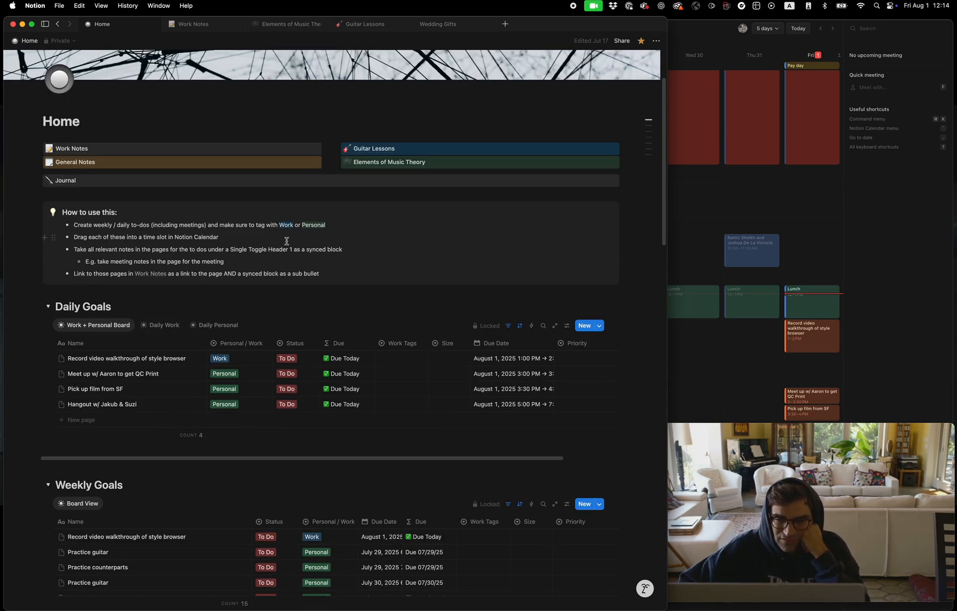
scroll(254, 402, down, 8)
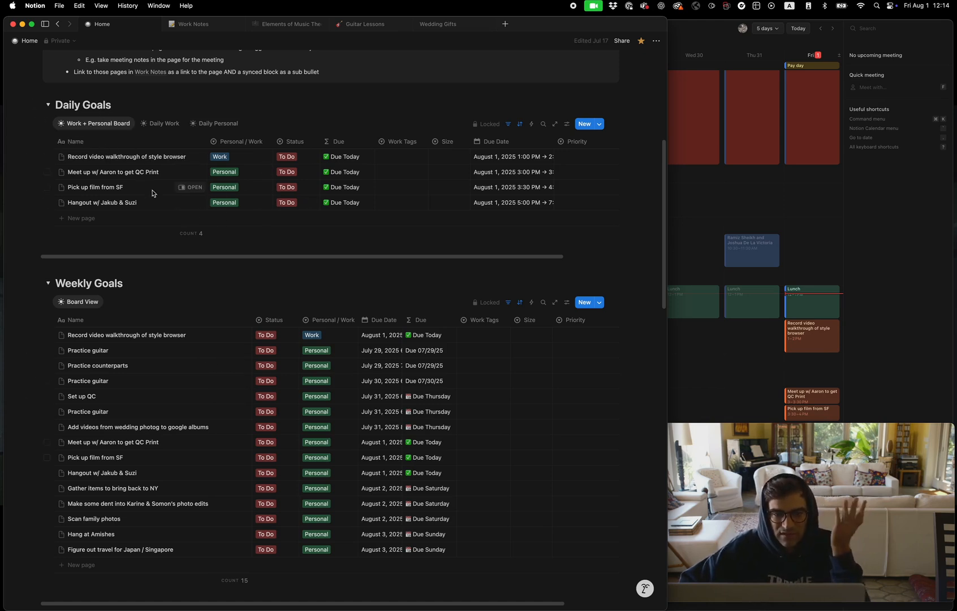
click(510, 125)
click(492, 122)
click(490, 124)
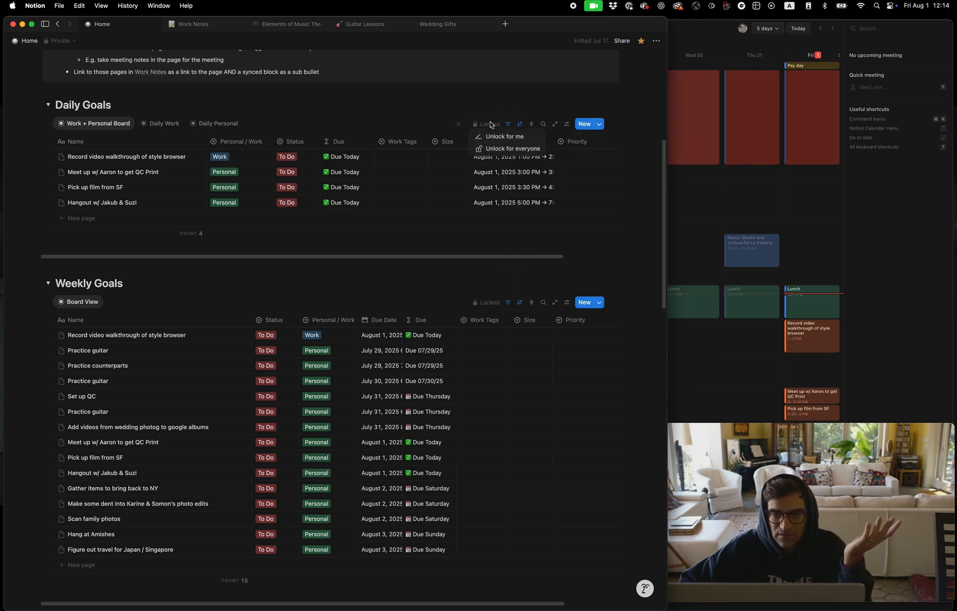
click(493, 137)
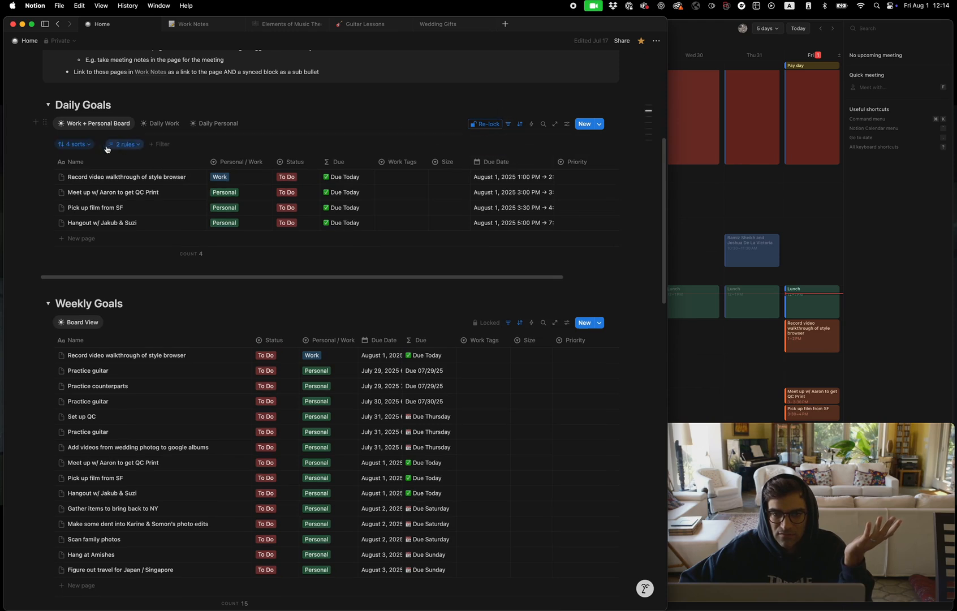
Review the sort rules applied to the Daily Goals Work + Personal Board view
click(74, 143)
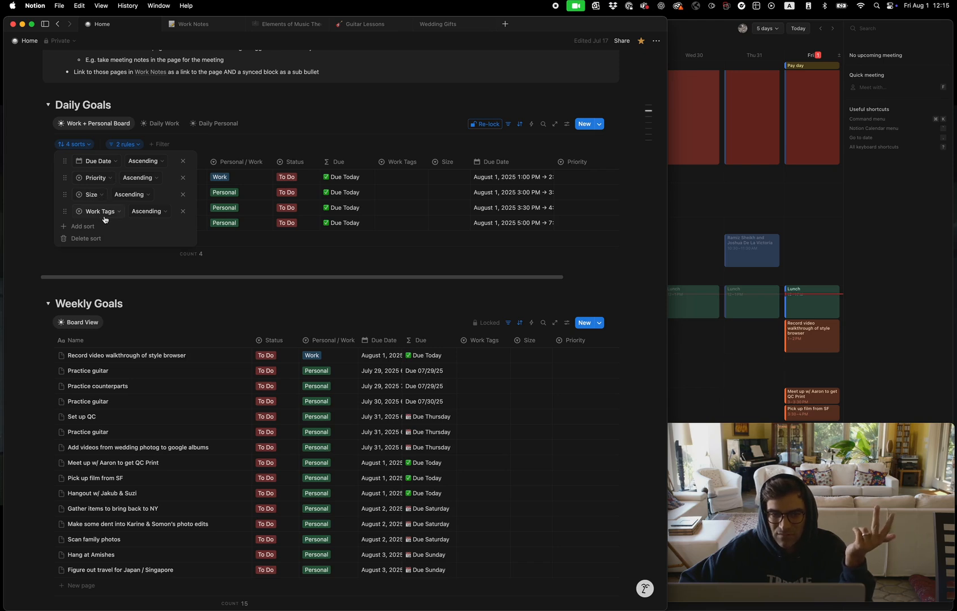
click(85, 146)
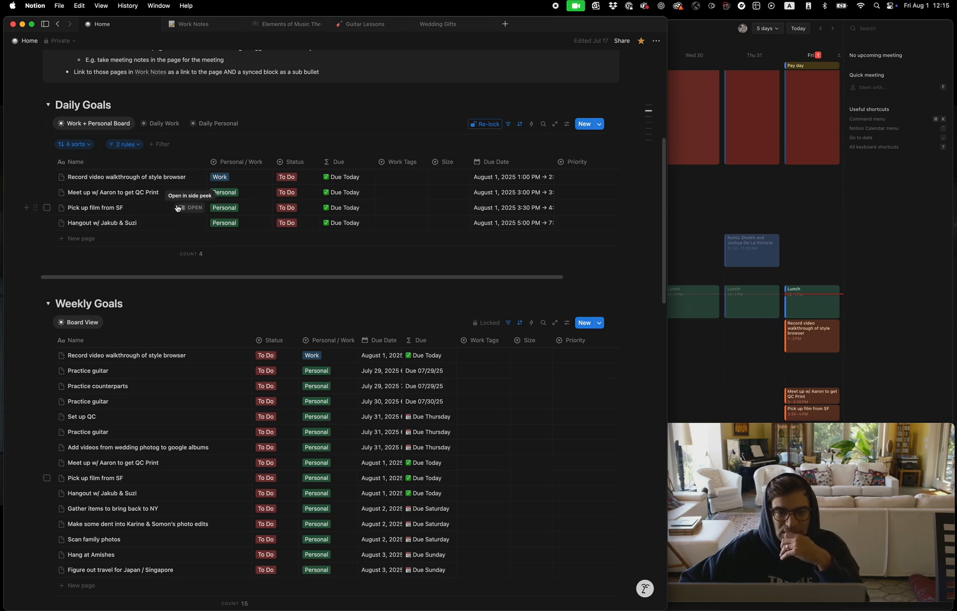
Review the filter rules on the Daily Goals Work + Personal Board view and re-lock the database view
click(132, 146)
click(132, 147)
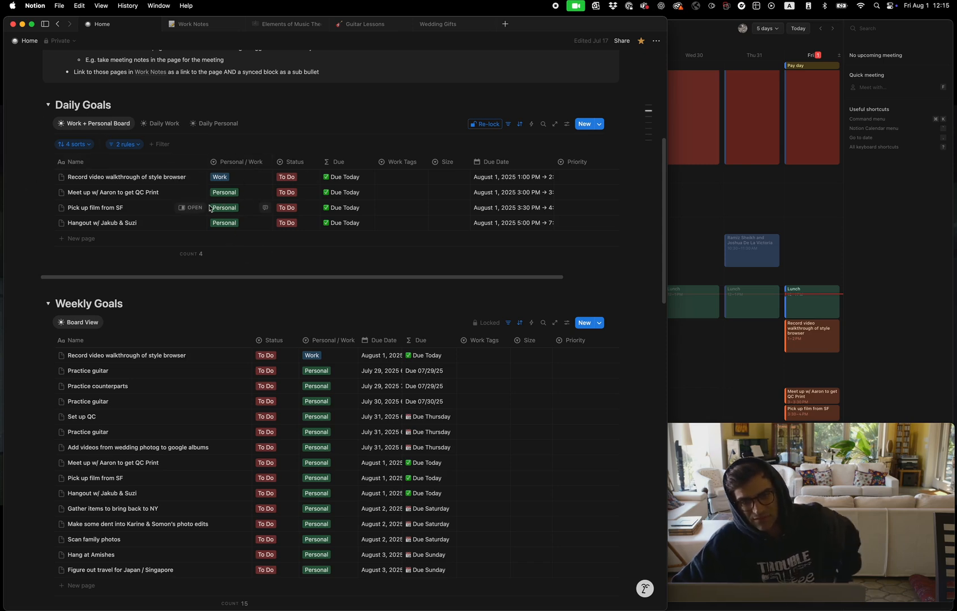
click(139, 146)
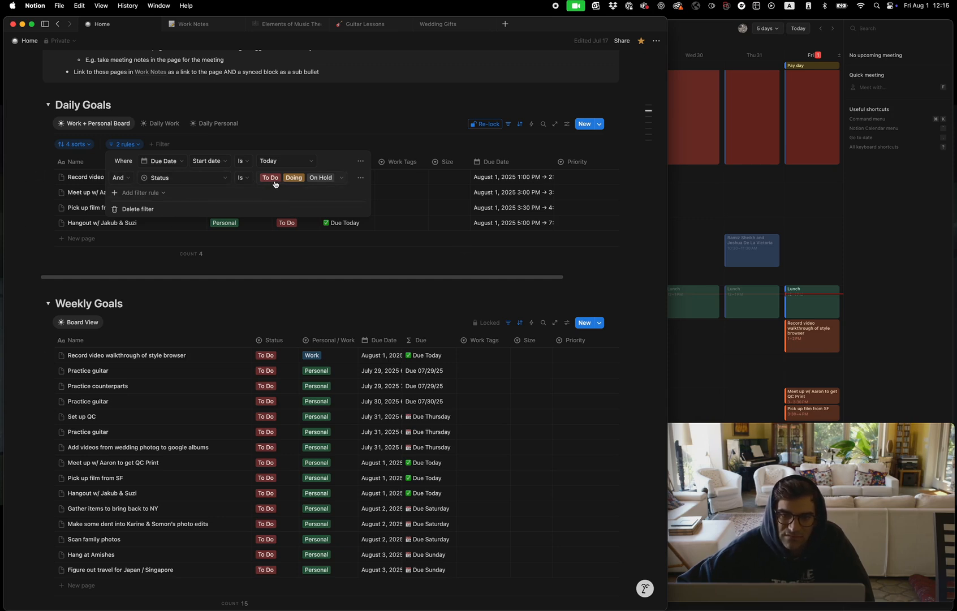
click(243, 145)
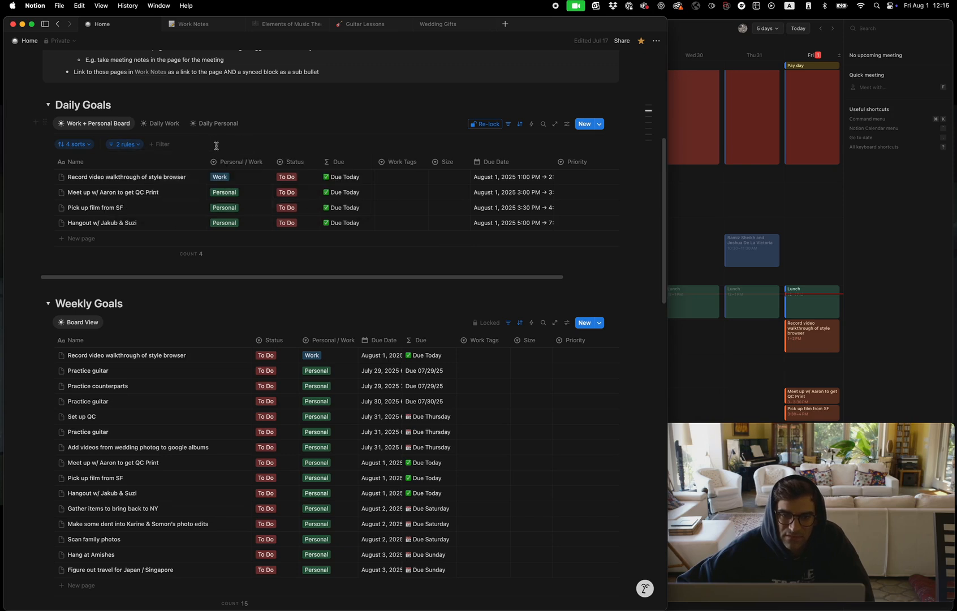
click(494, 129)
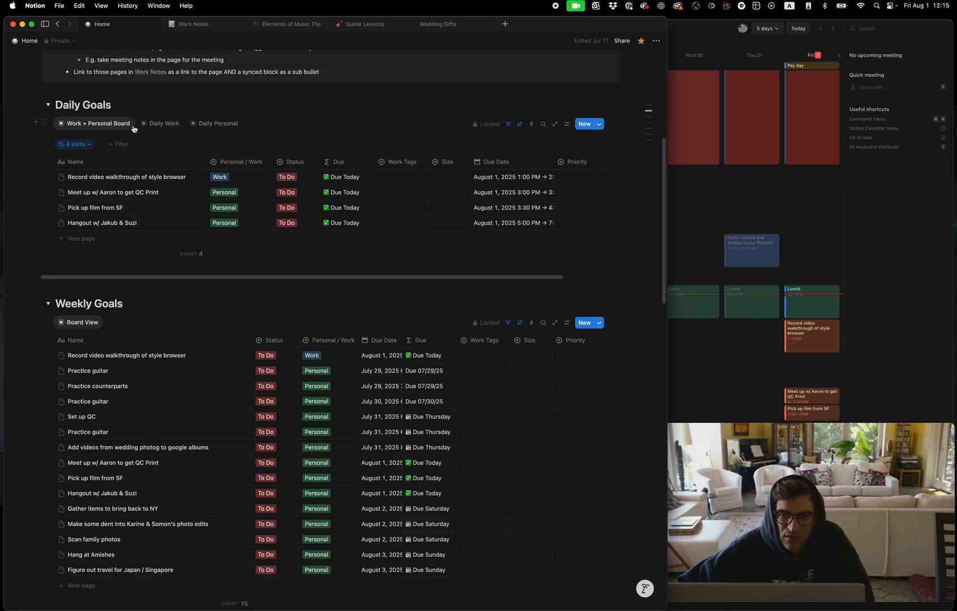
Look at the Daily Work and Daily Personal views of Daily Goals and return to Work + Personal Board
click(161, 125)
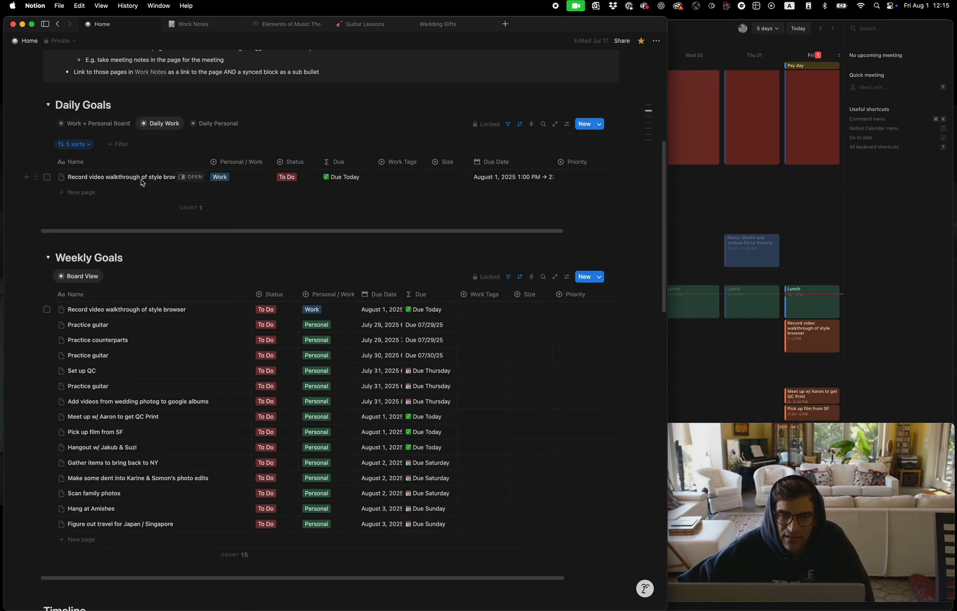
click(215, 123)
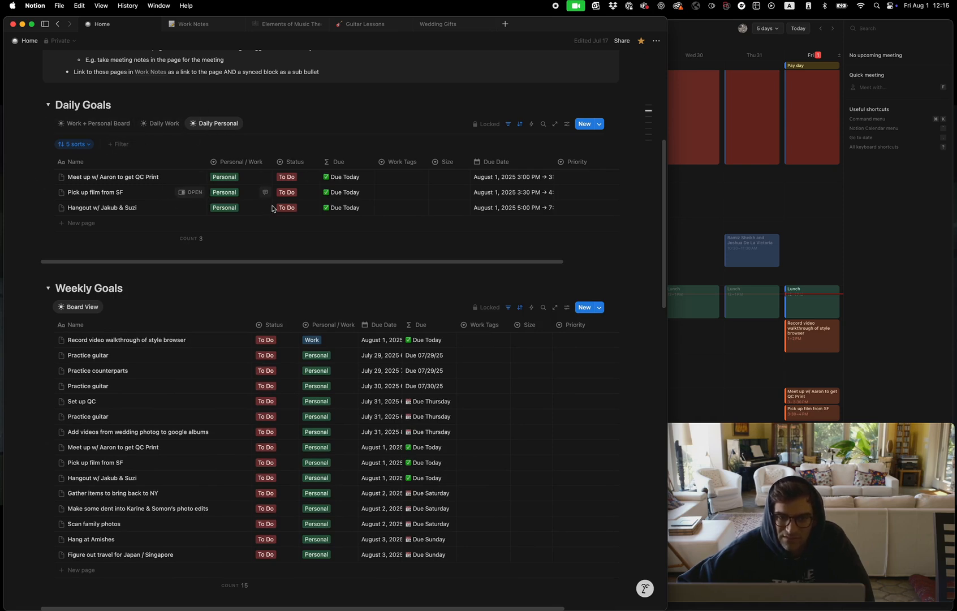
click(95, 122)
Look through the tasks in the Weekly Goals table and compare them with the Daily Goals list
scroll(160, 329, down, 1)
scroll(160, 329, down, 5)
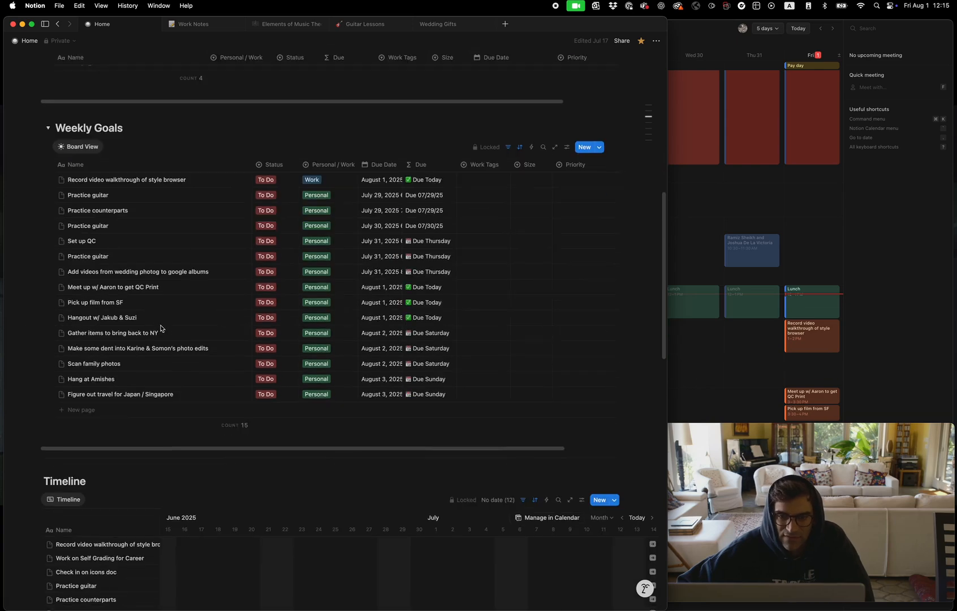
scroll(161, 328, up, 2)
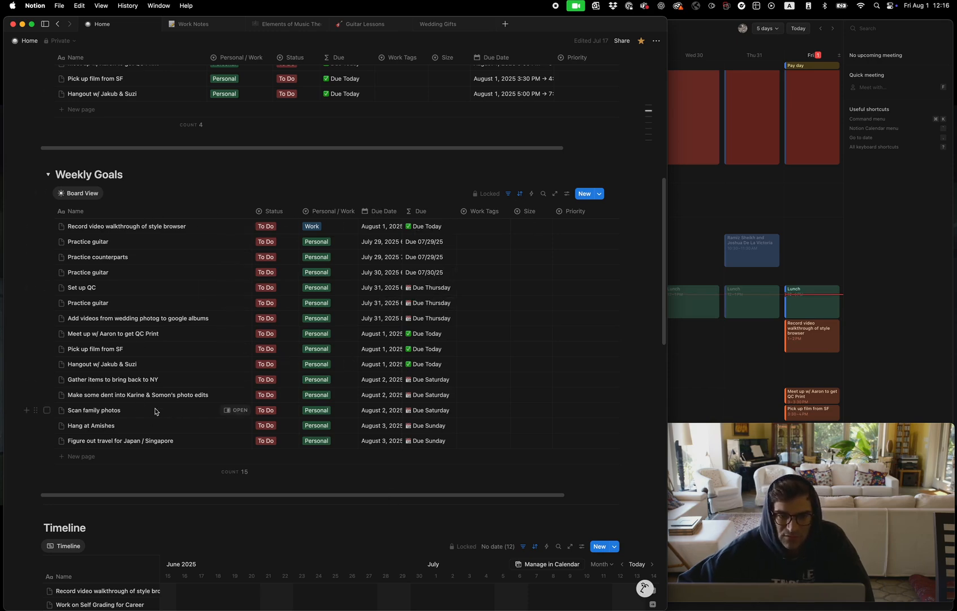
scroll(113, 444, down, 1)
scroll(113, 442, up, 10)
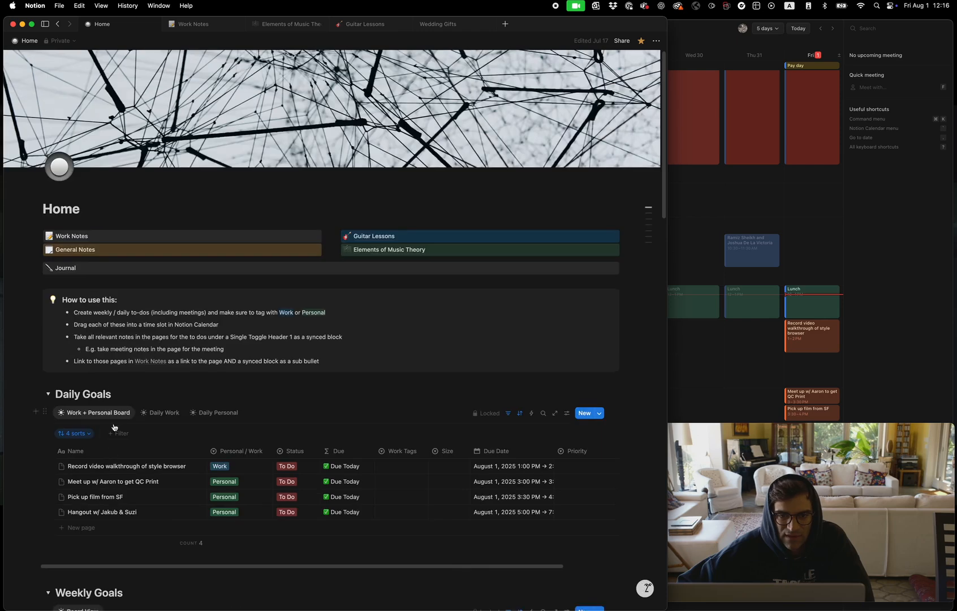
scroll(93, 350, down, 5)
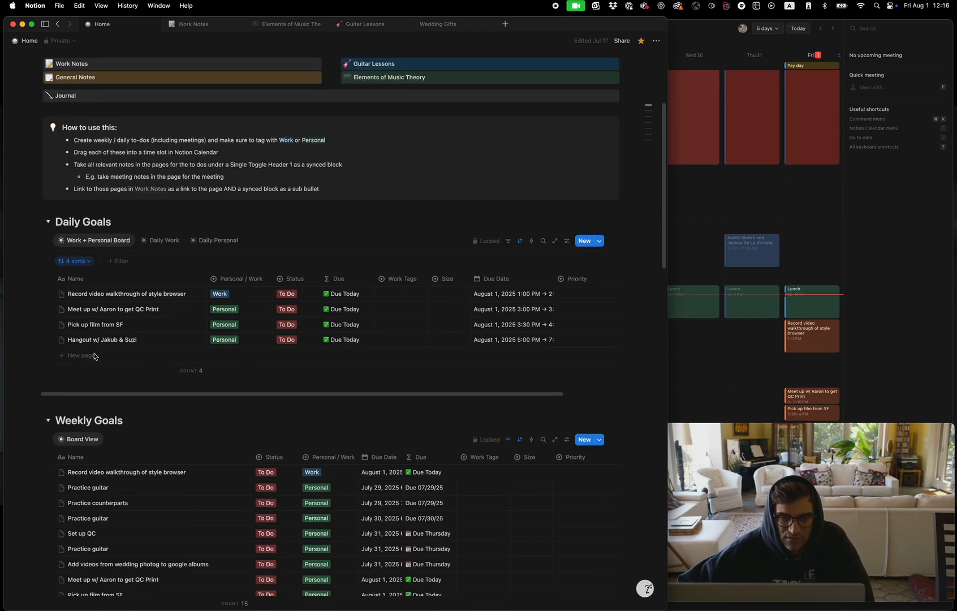
scroll(94, 356, down, 5)
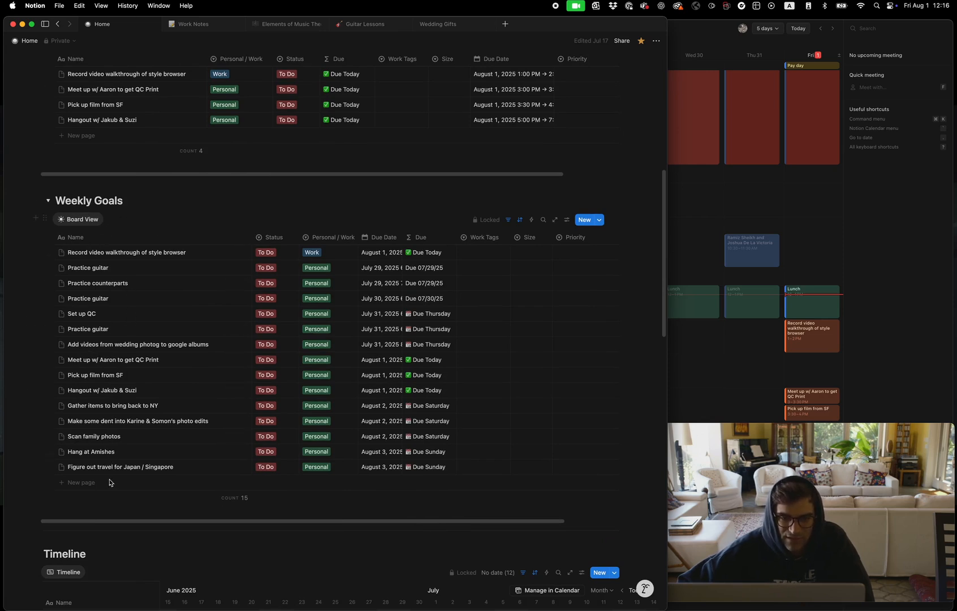
scroll(103, 277, up, 1)
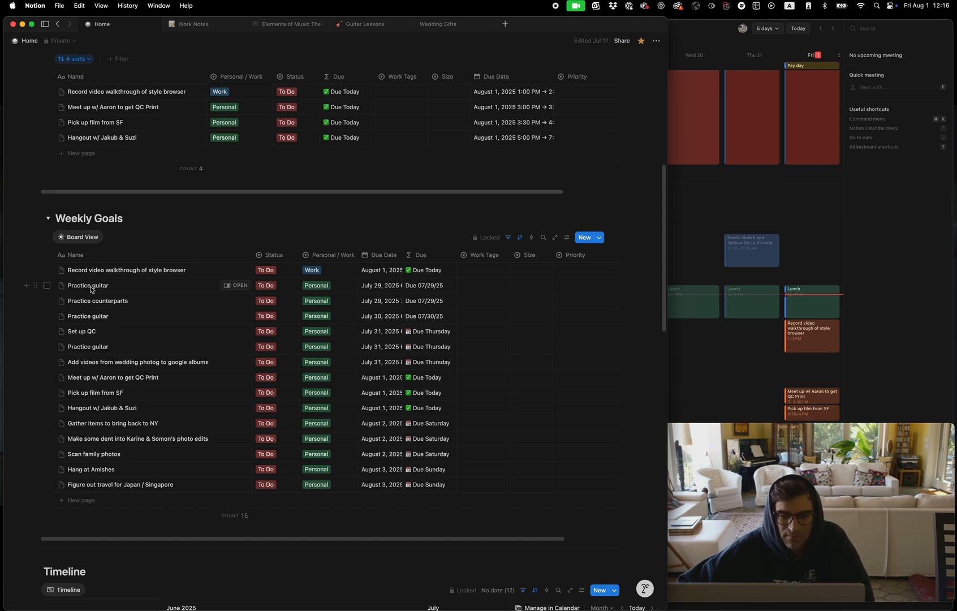
Narrow the Notion window to half the screen's width and switch to the Outlook calendar with its sidebar collapsed
drag(667, 129, 480, 133)
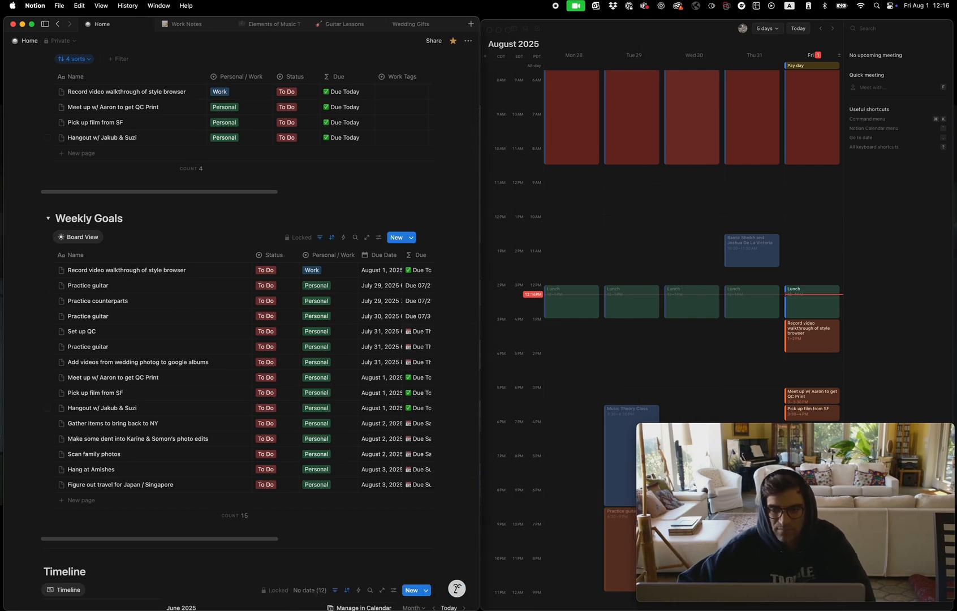
click(463, 602)
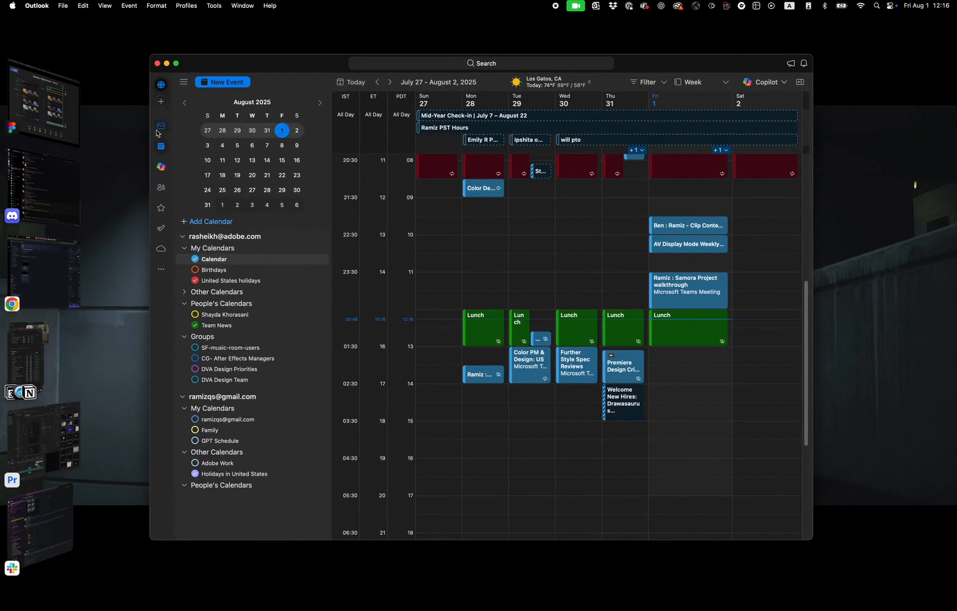
click(183, 82)
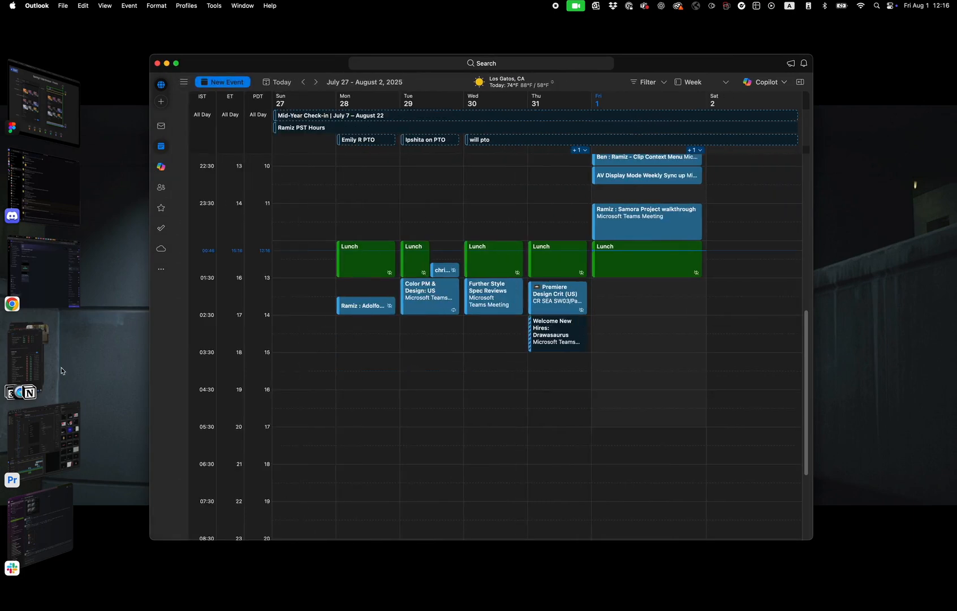
Show the Outlook calendar alongside the Notion window and look over the week's meetings
click(32, 366)
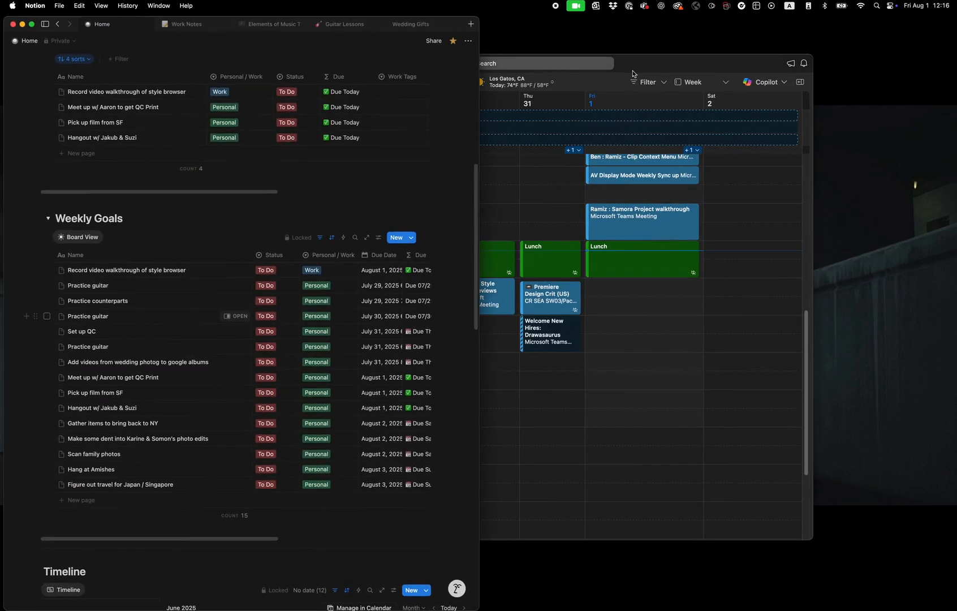
click(632, 78)
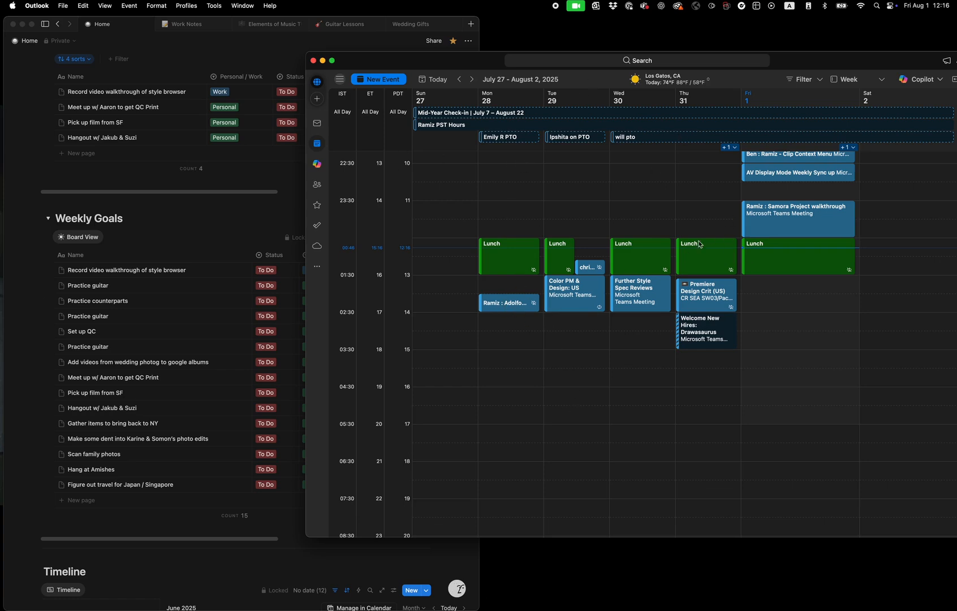
scroll(722, 332, up, 5)
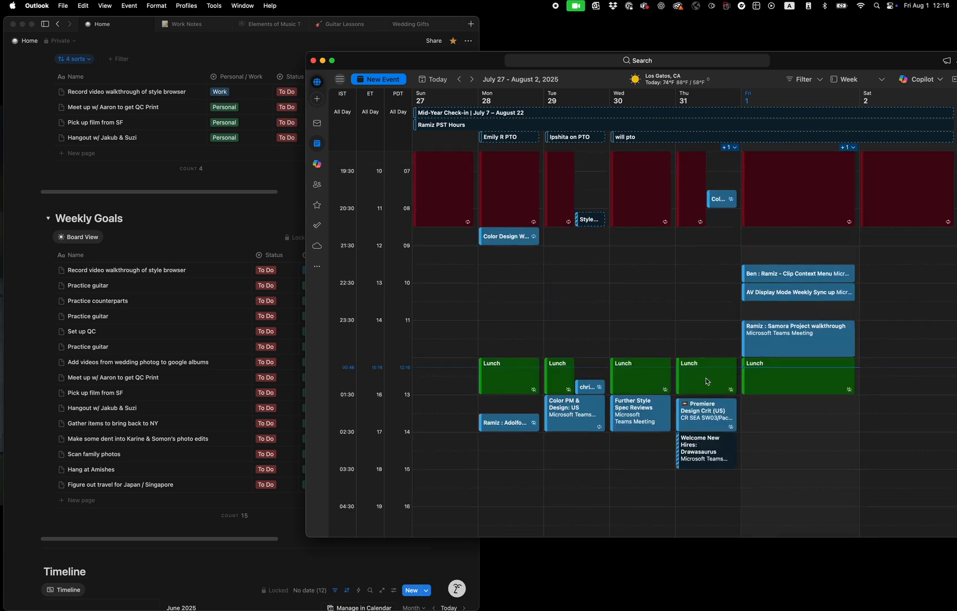
Minimize Outlook and bring Notion Calendar back beside the Notion window
click(324, 64)
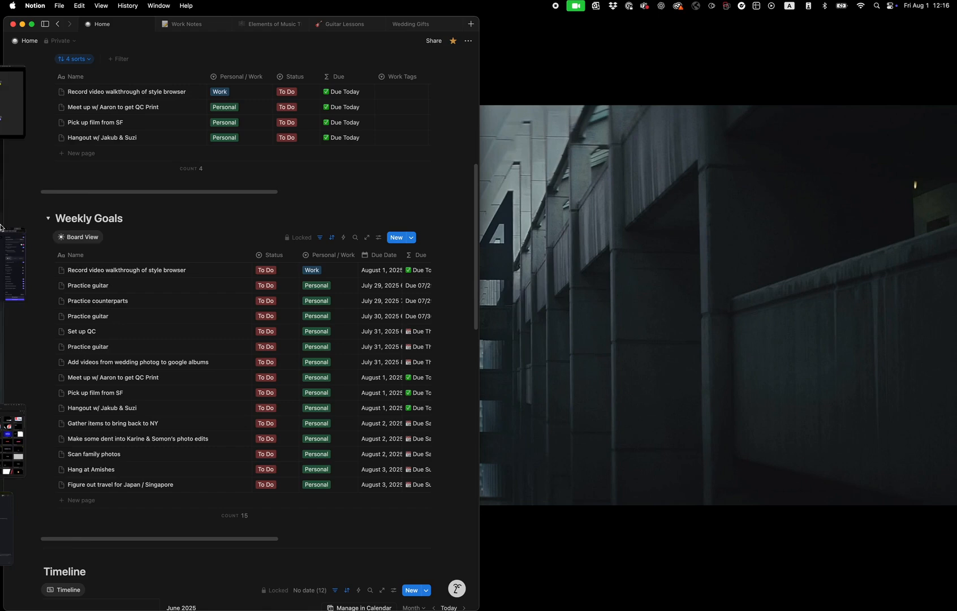
shift+click(46, 373)
shift+click(46, 362)
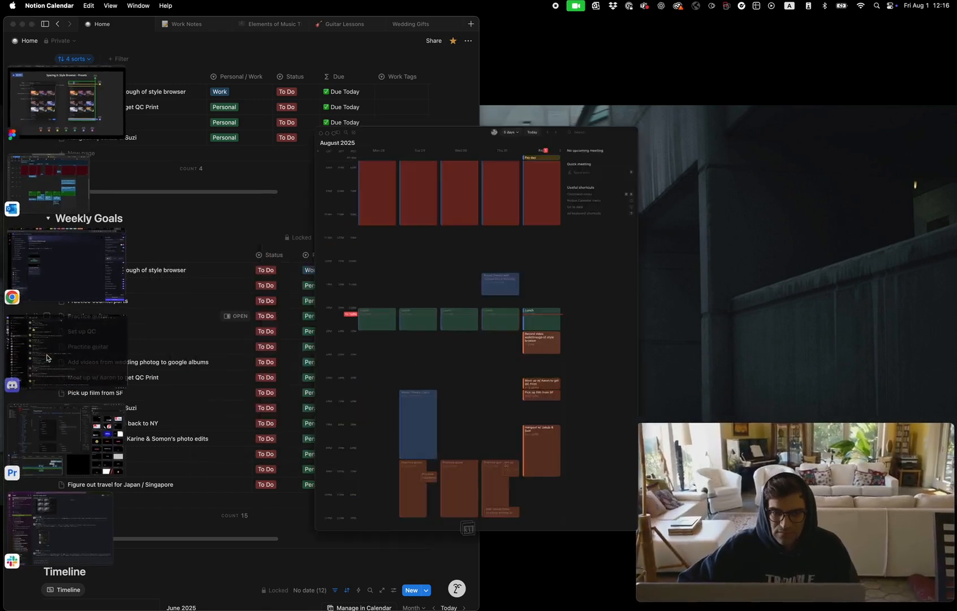
Switch to QuickTime Player to bring its camera window in front of Notion Calendar
mouse_move(1, 375)
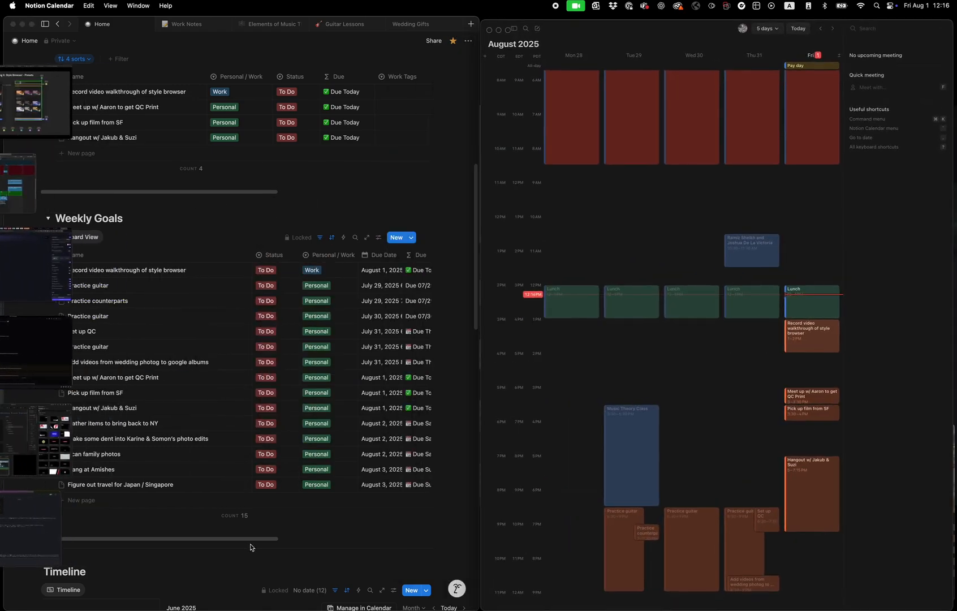
mouse_move(514, 605)
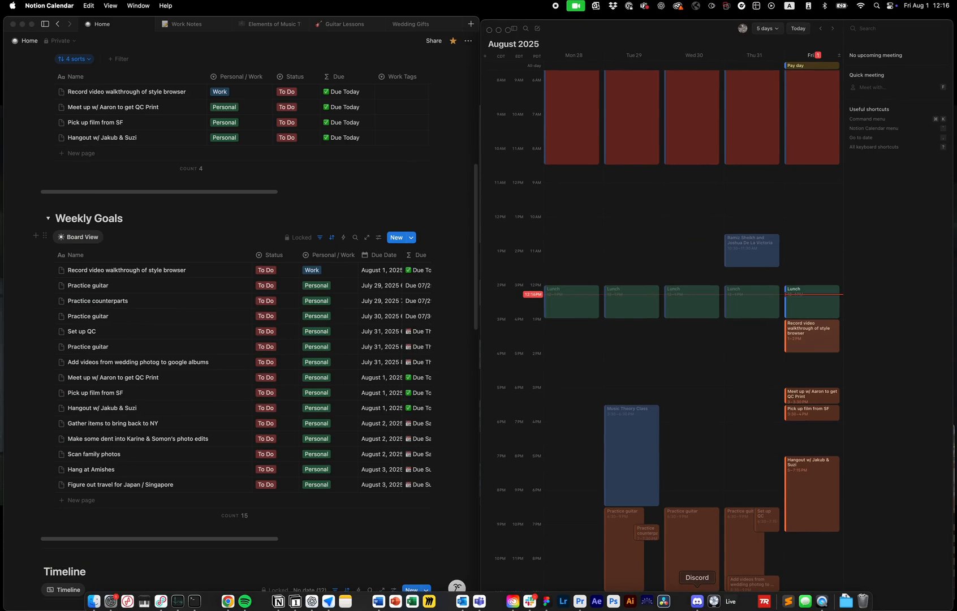
click(822, 602)
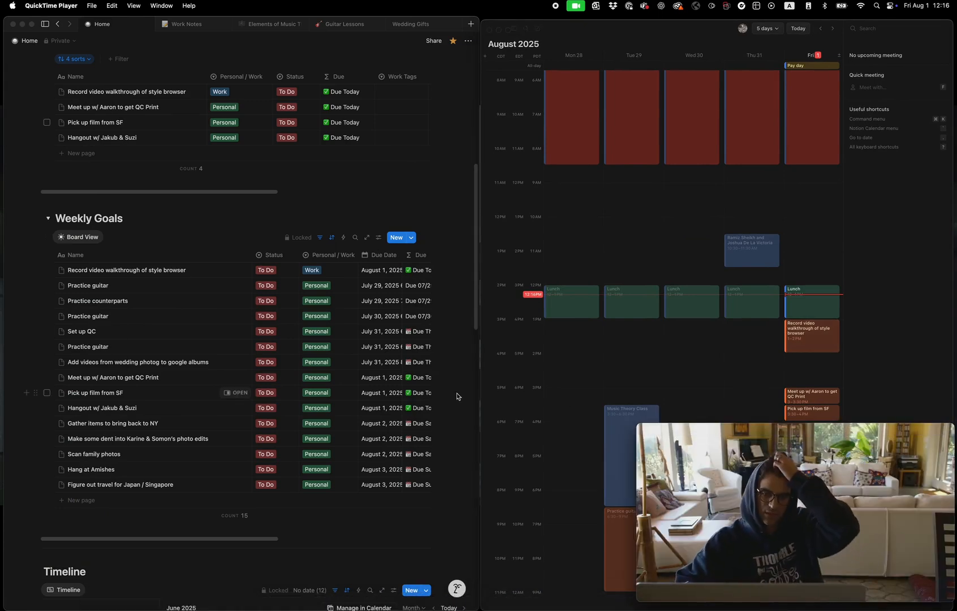
mouse_move(503, 95)
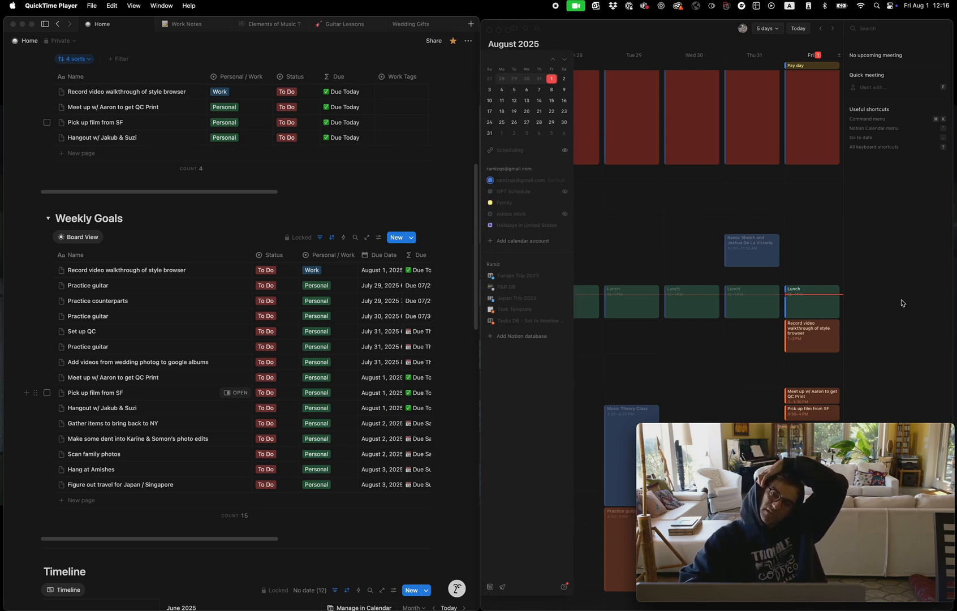
click(646, 33)
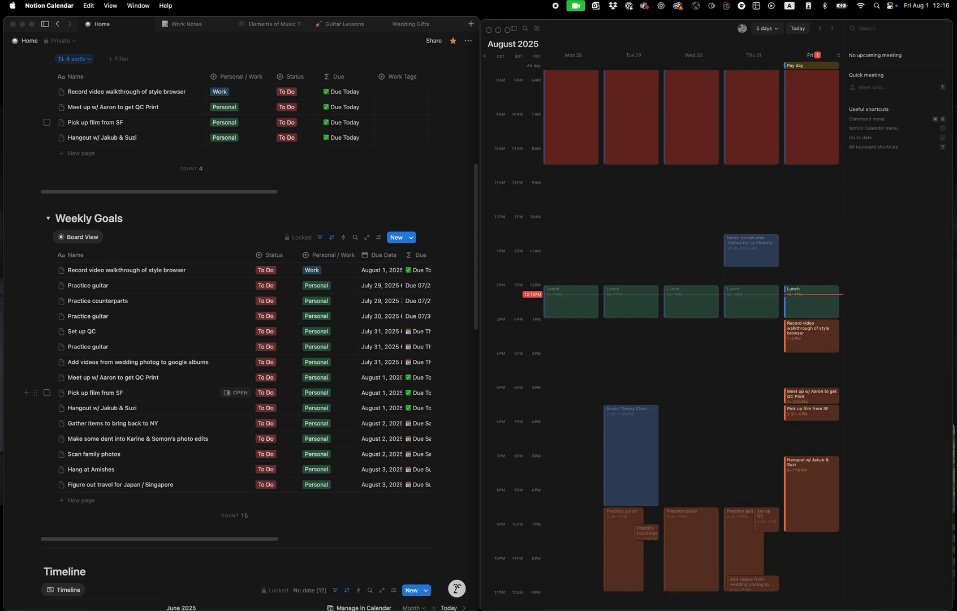
click(954, 530)
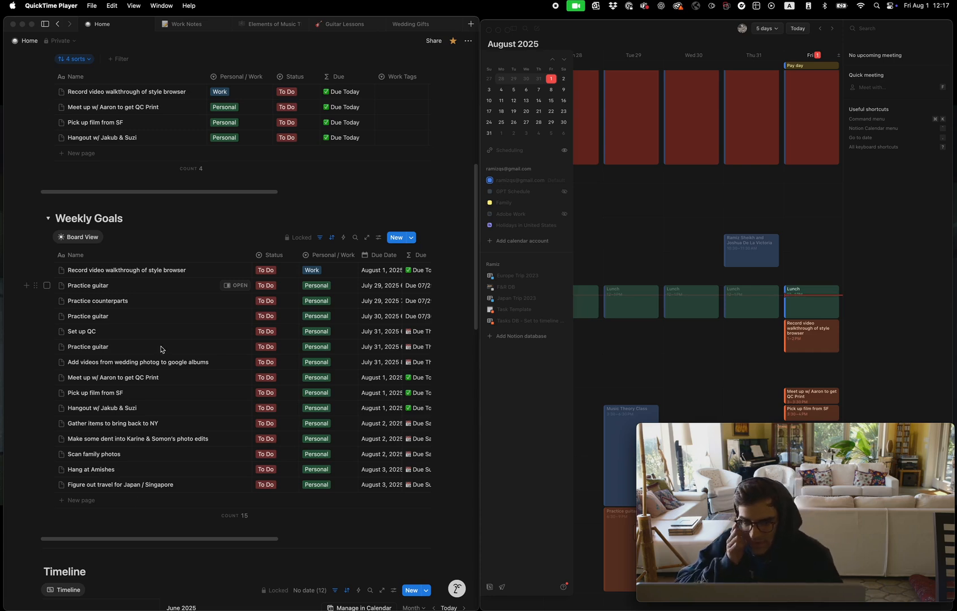
Add a new task named "Drive up to SF" to the Weekly Goals table in Notion
click(79, 516)
click(77, 500)
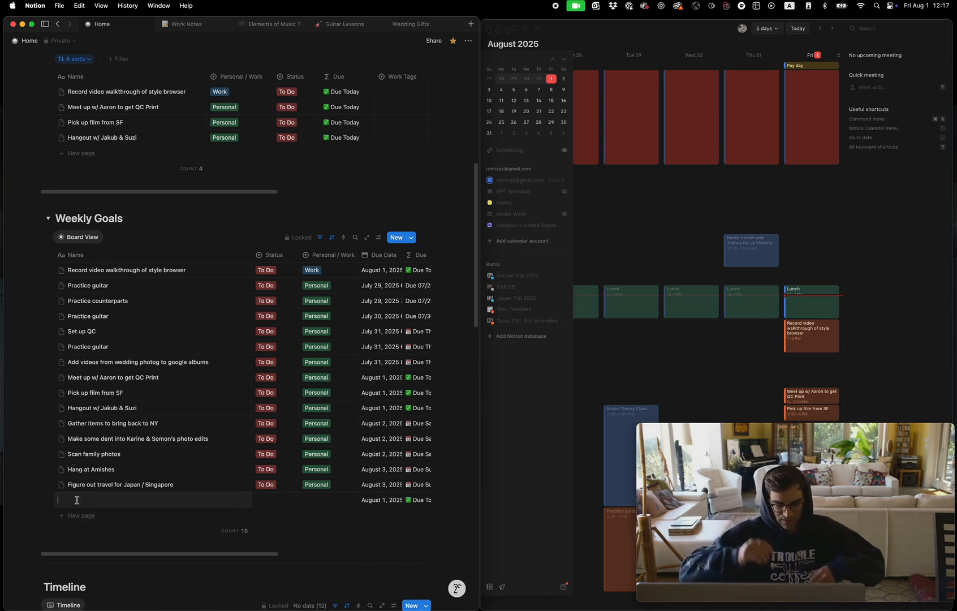
text(Drive up to SF)
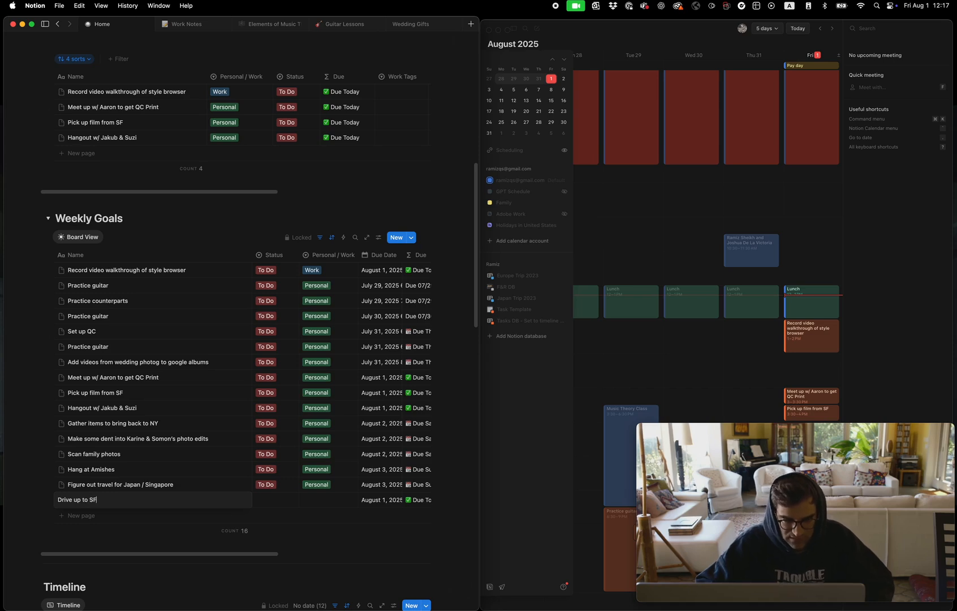
key(Tab)
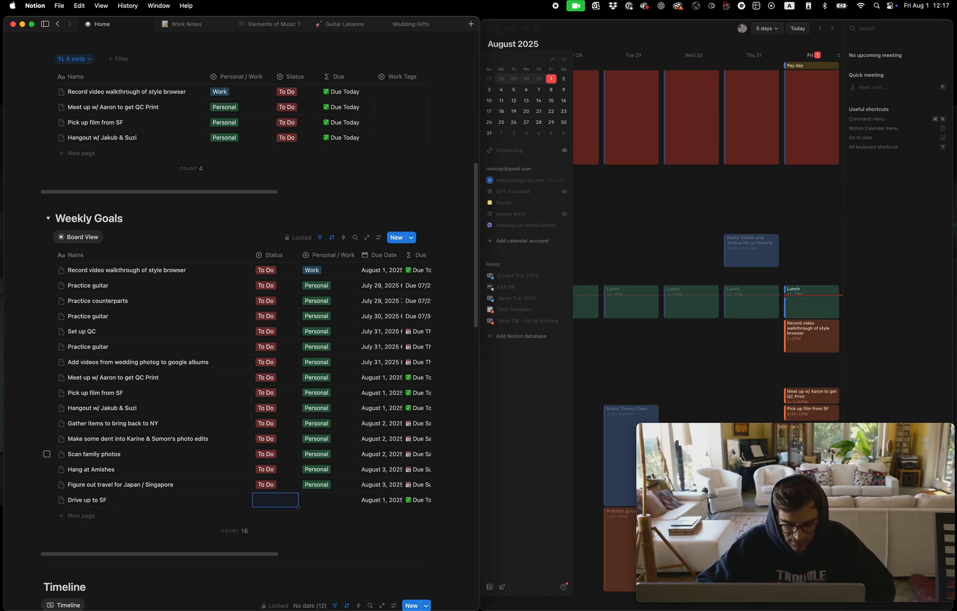
Set the "Drive up to SF" task's Status to To Do and its Personal / Work property to Personal
text(T)
key(Return)
key(Tab)
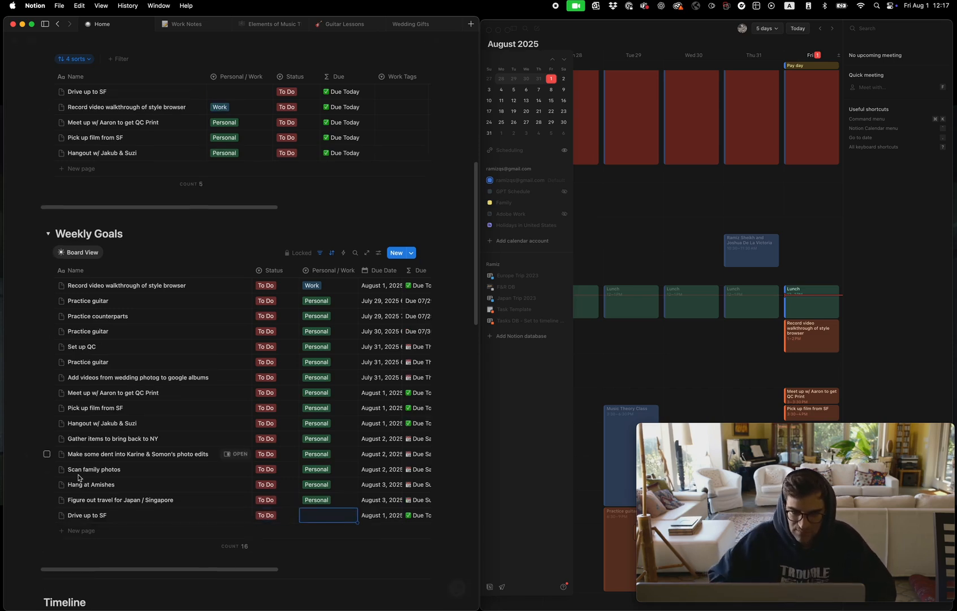
text(per)
key(Return)
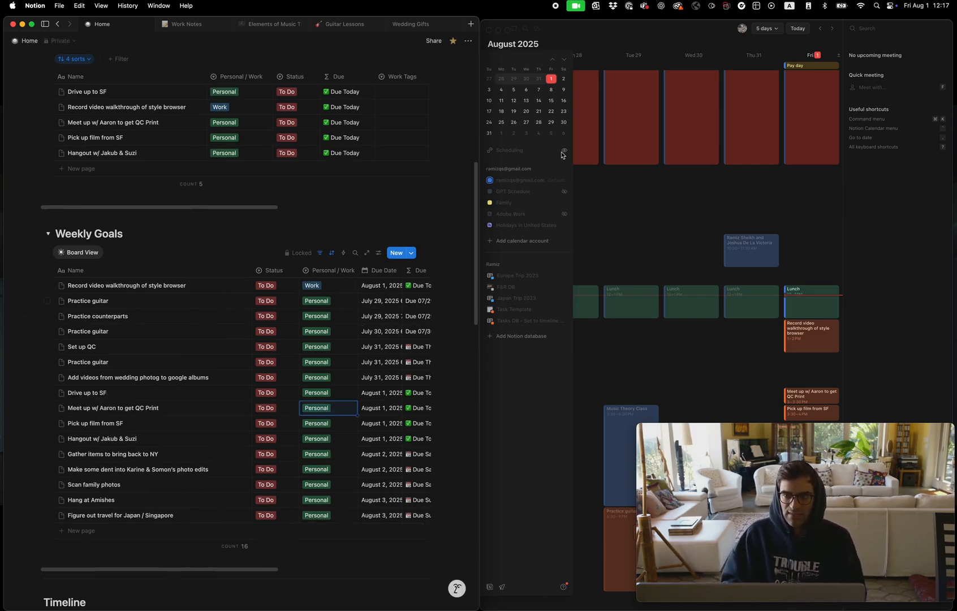
Move the QuickTime camera window off Notion Calendar onto the lower part of the Notion window
click(626, 42)
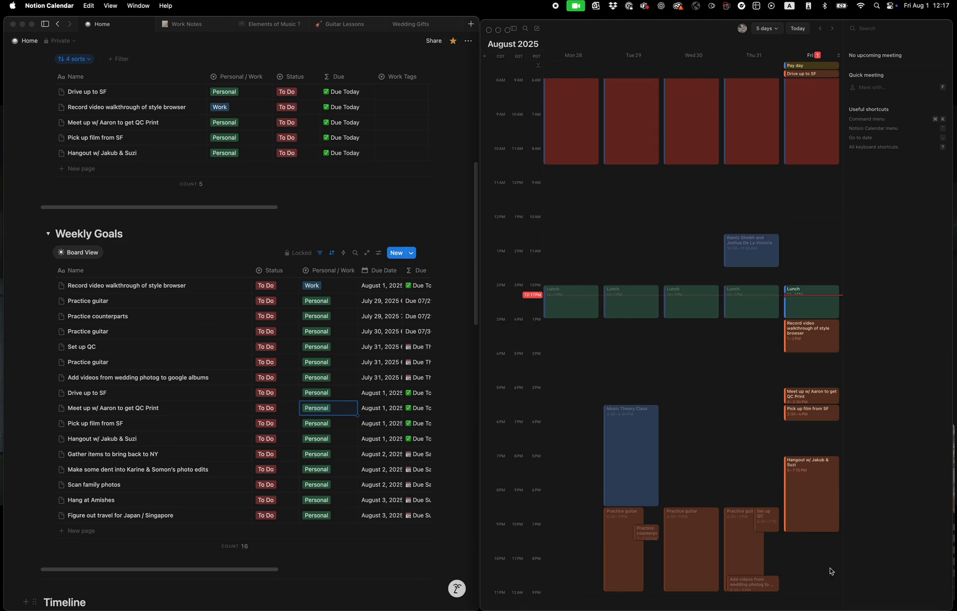
click(955, 492)
drag(864, 432, 254, 438)
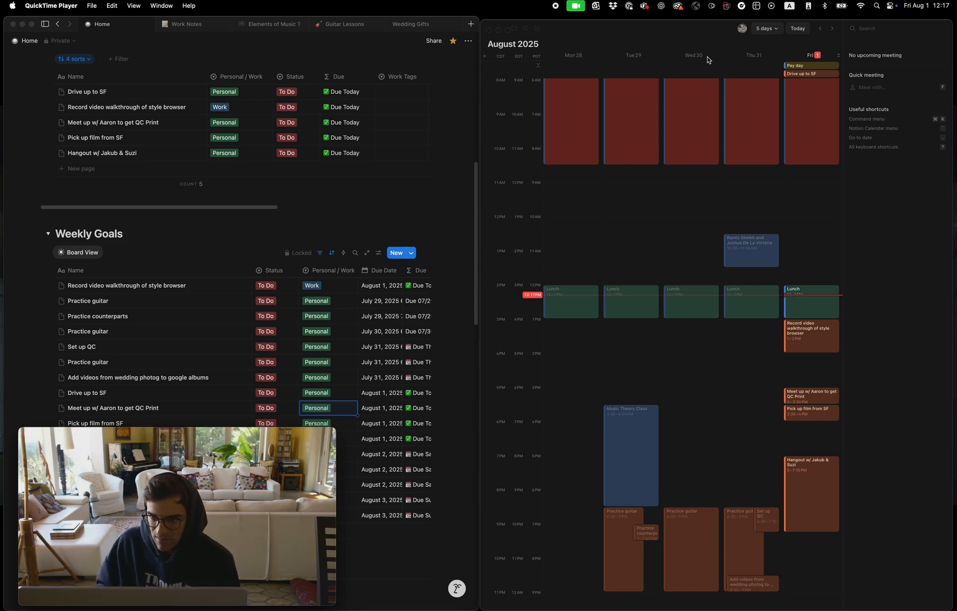
Schedule the all-day "Drive up to SF" task in Notion Calendar for 2 PM to 3 PM on Friday, August 1
click(650, 42)
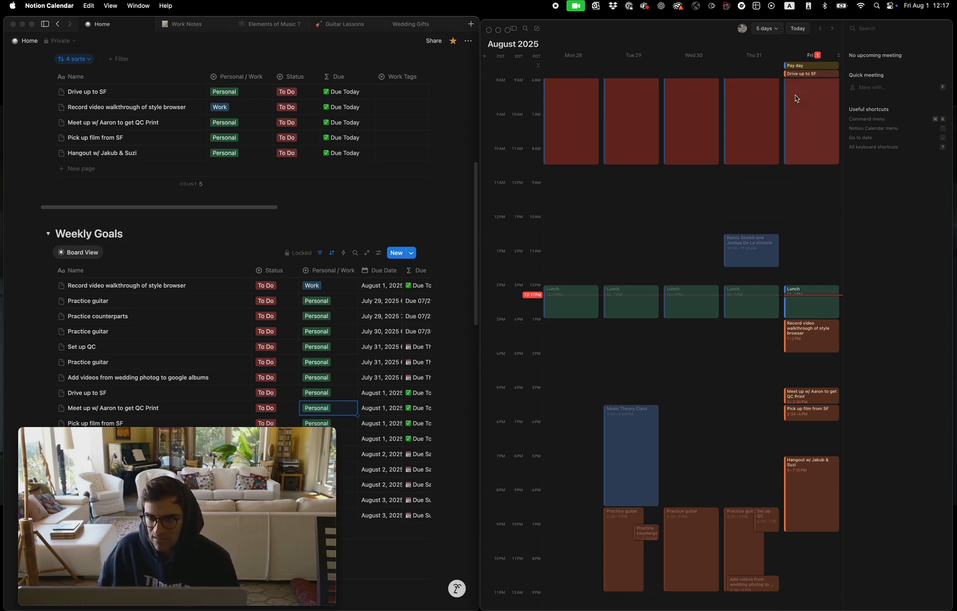
drag(794, 74, 805, 388)
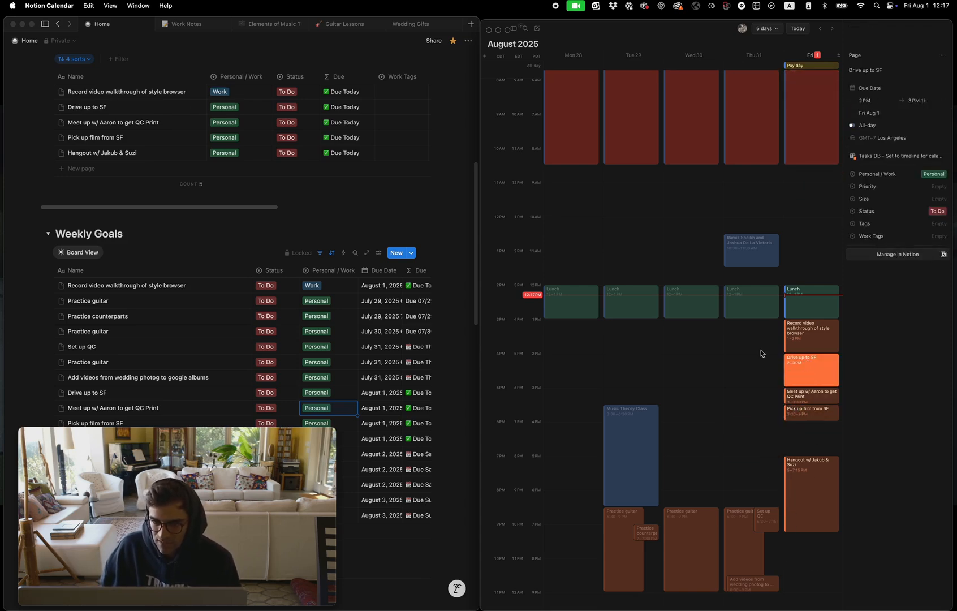
Bring the QuickTime camera window forward and move it from the Notion window onto the lower part of Notion Calendar
click(457, 191)
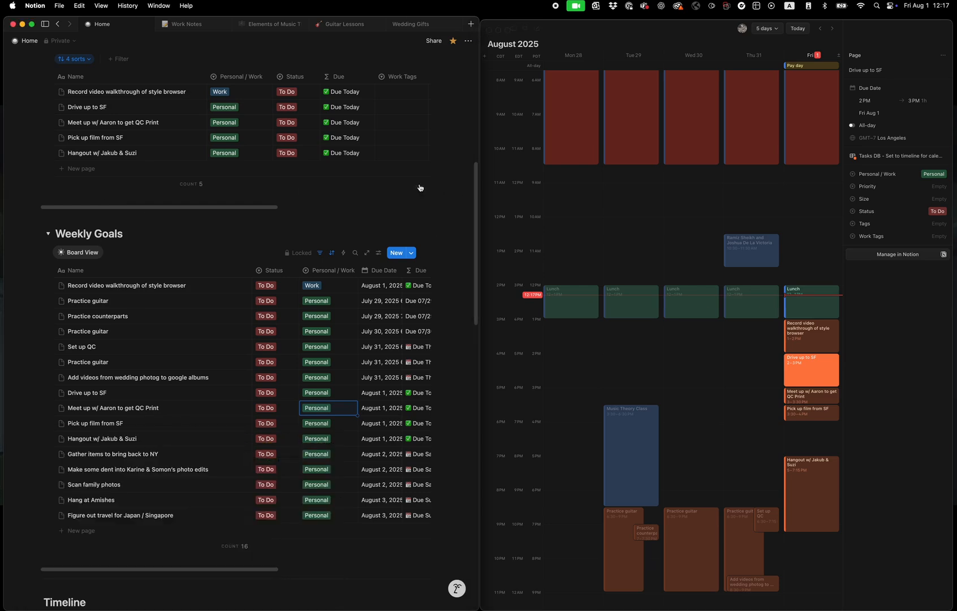
mouse_move(713, 604)
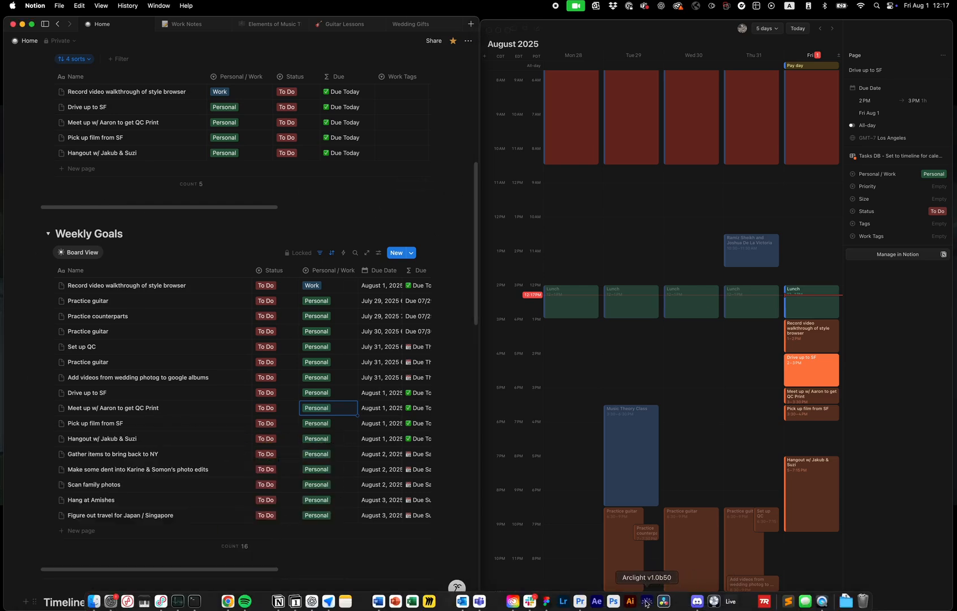
click(821, 601)
drag(161, 436, 760, 434)
scroll(132, 231, down, 3)
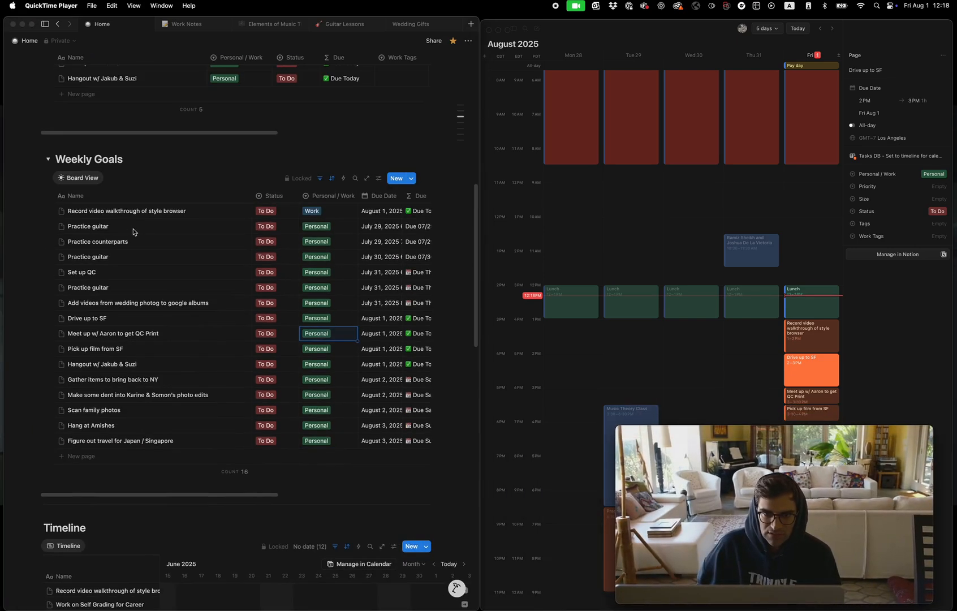
scroll(131, 226, up, 10)
scroll(129, 209, down, 4)
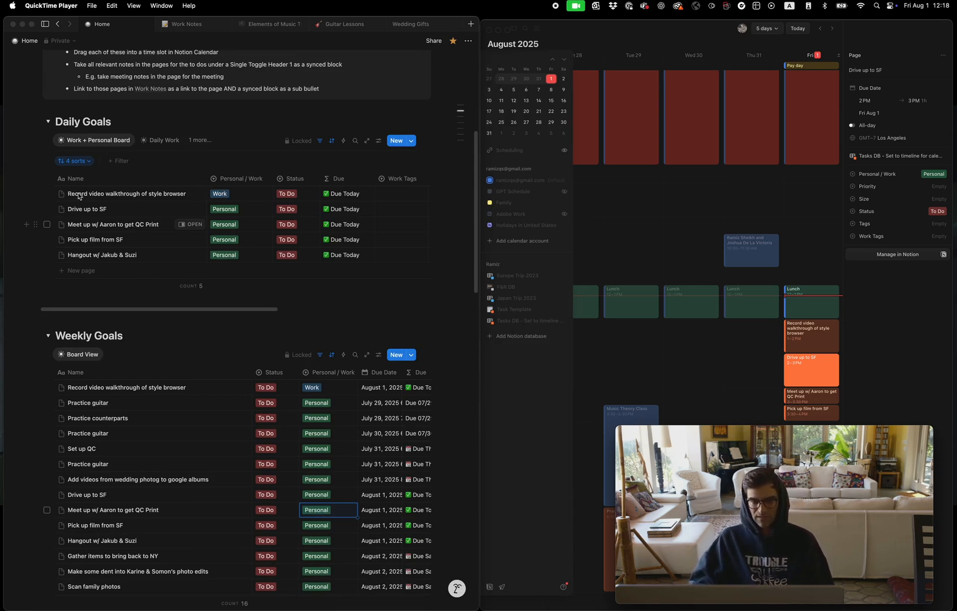
Move the Notion Calendar window slightly upward so its top edge lines up with the Notion window
click(445, 212)
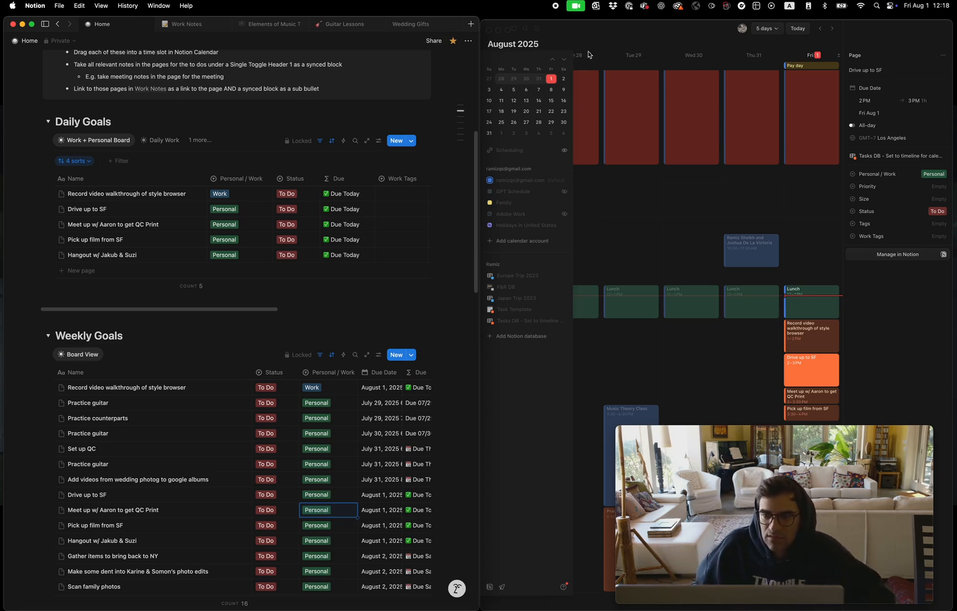
click(579, 30)
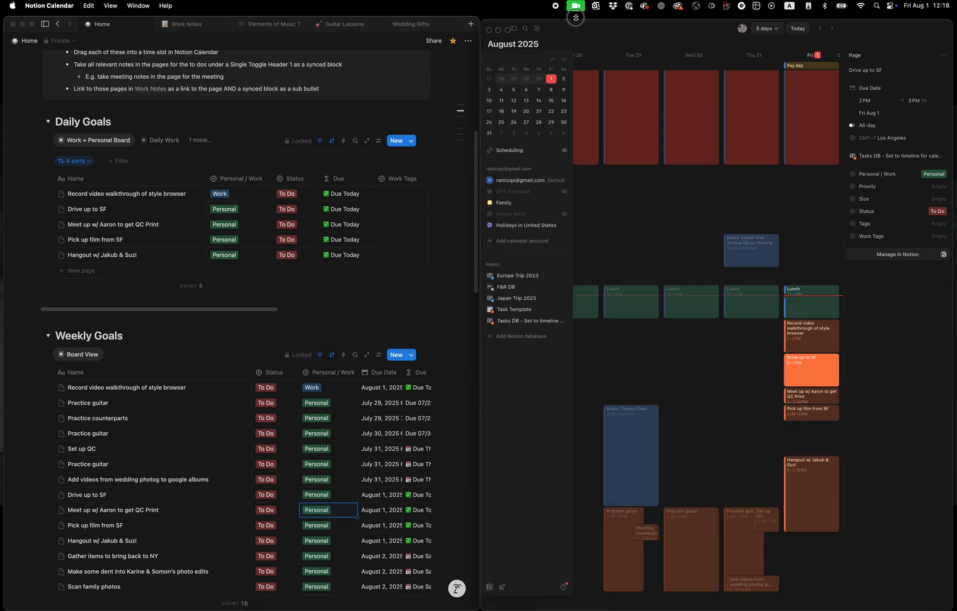
drag(577, 19, 571, 12)
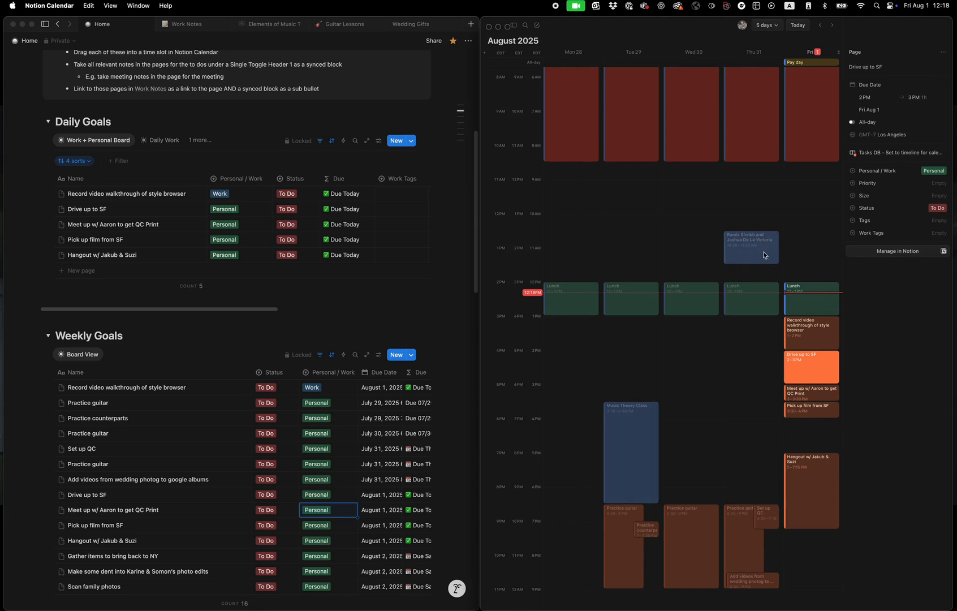
Bring the QuickTime camera window back to the front over the lower part of Notion Calendar
mouse_move(759, 607)
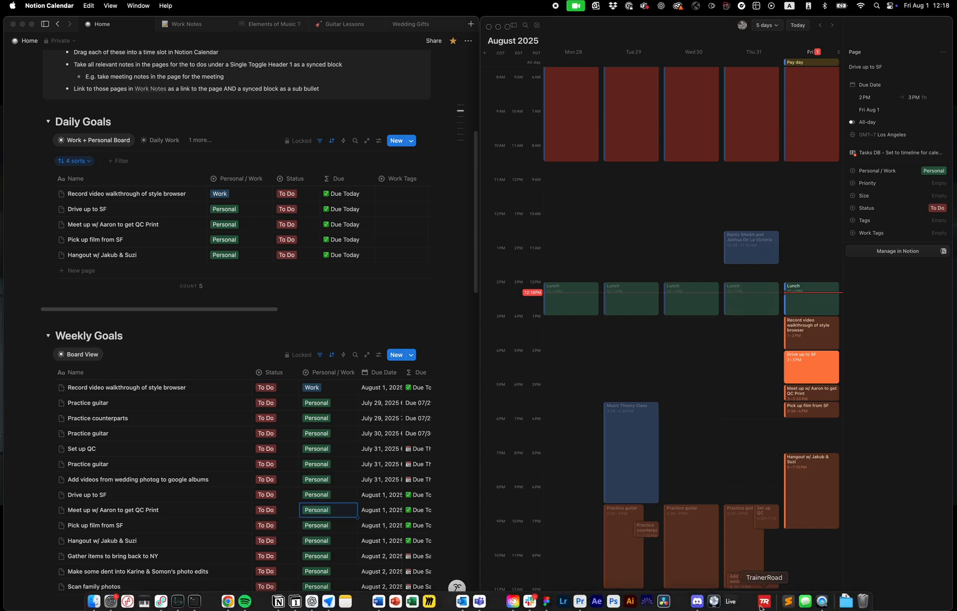
click(821, 601)
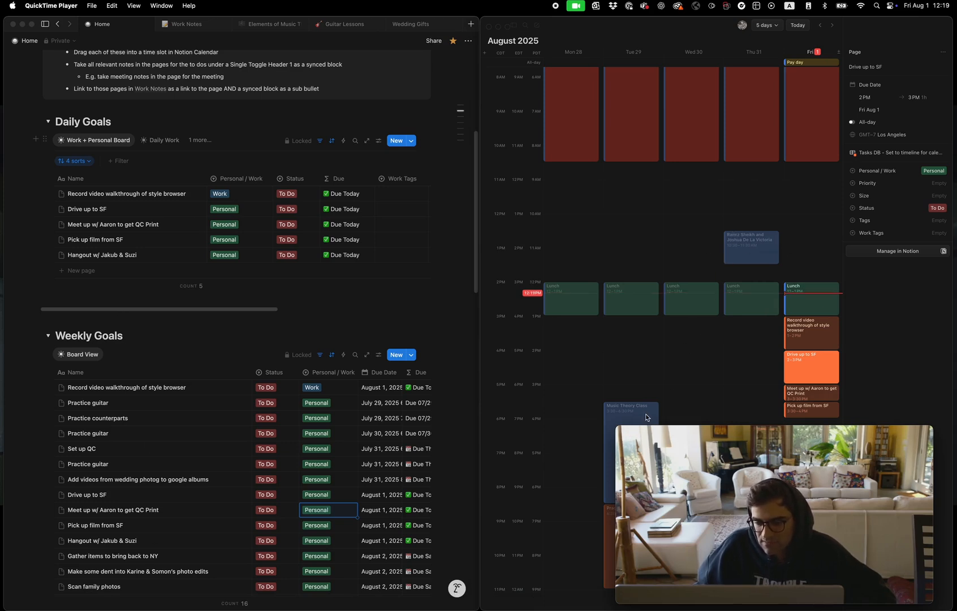
drag(676, 431, 284, 420)
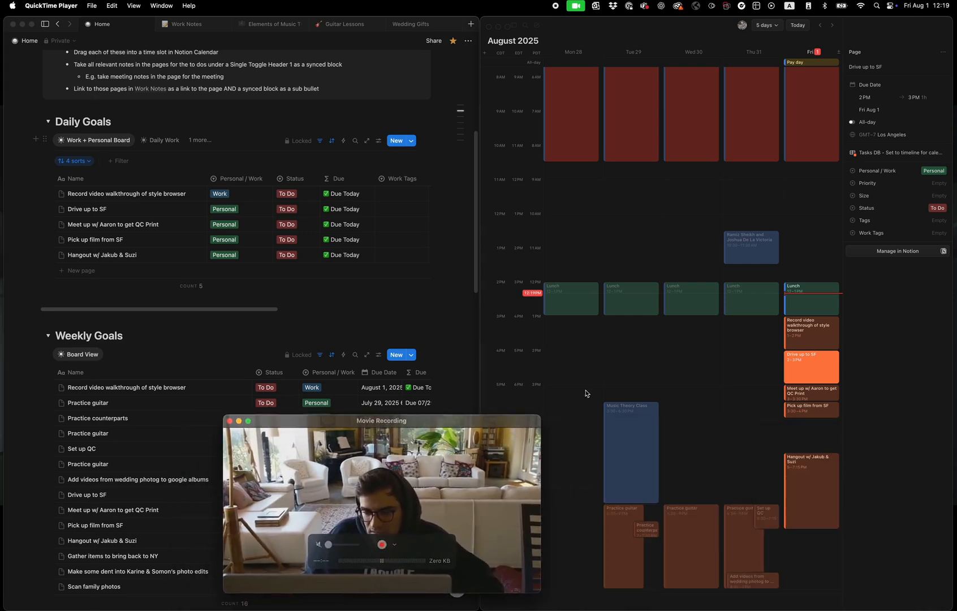
click(431, 302)
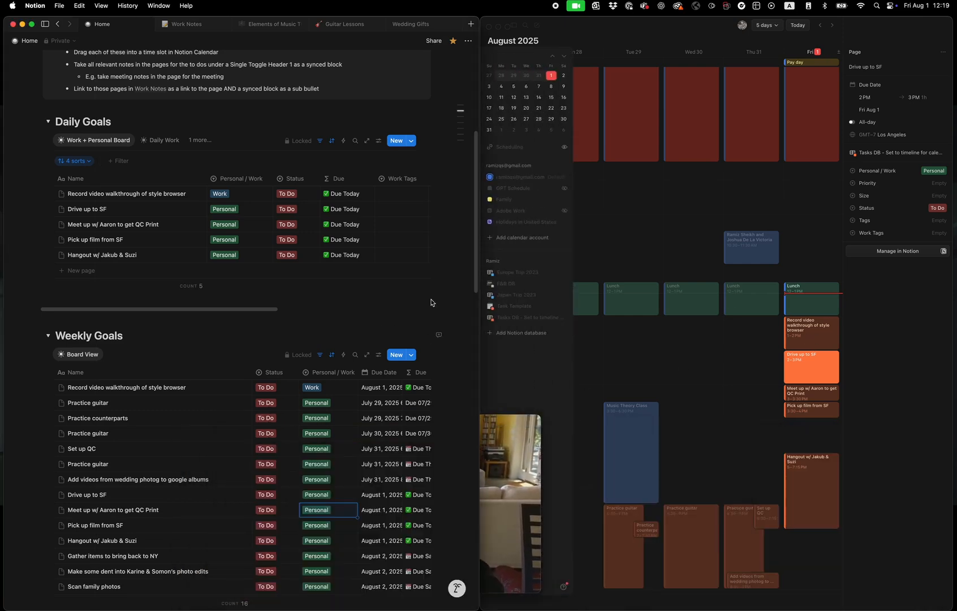
drag(523, 423, 908, 423)
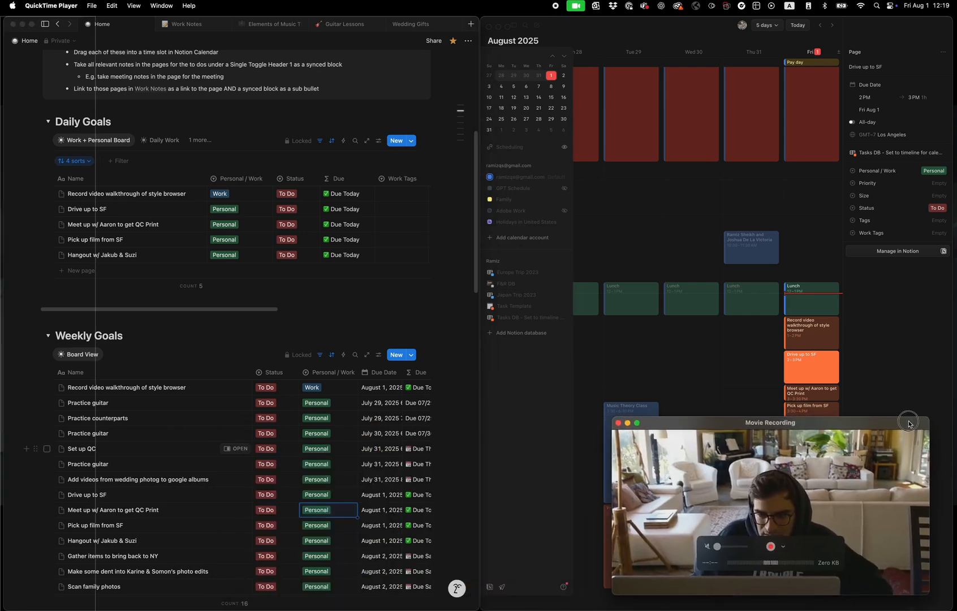
Open the "Drive up to SF" task from Daily Goals in Notion and apply the Meeting template to its page
click(448, 222)
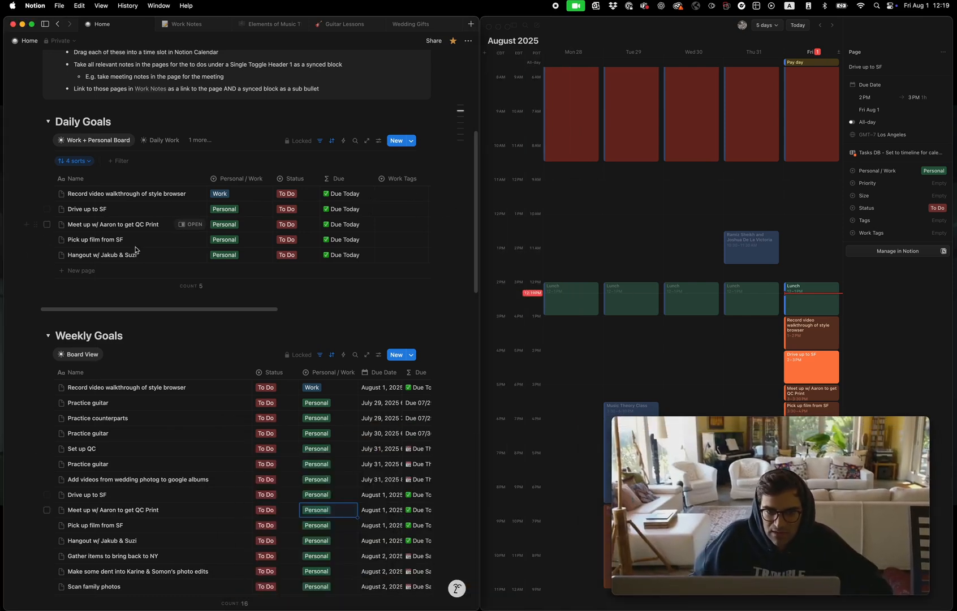
scroll(203, 374, down, 3)
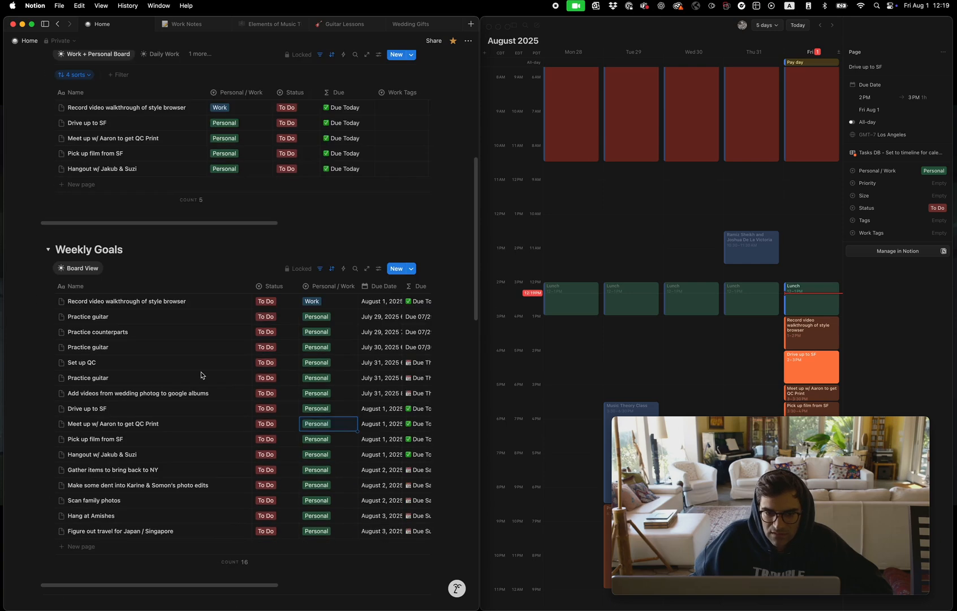
scroll(202, 374, up, 5)
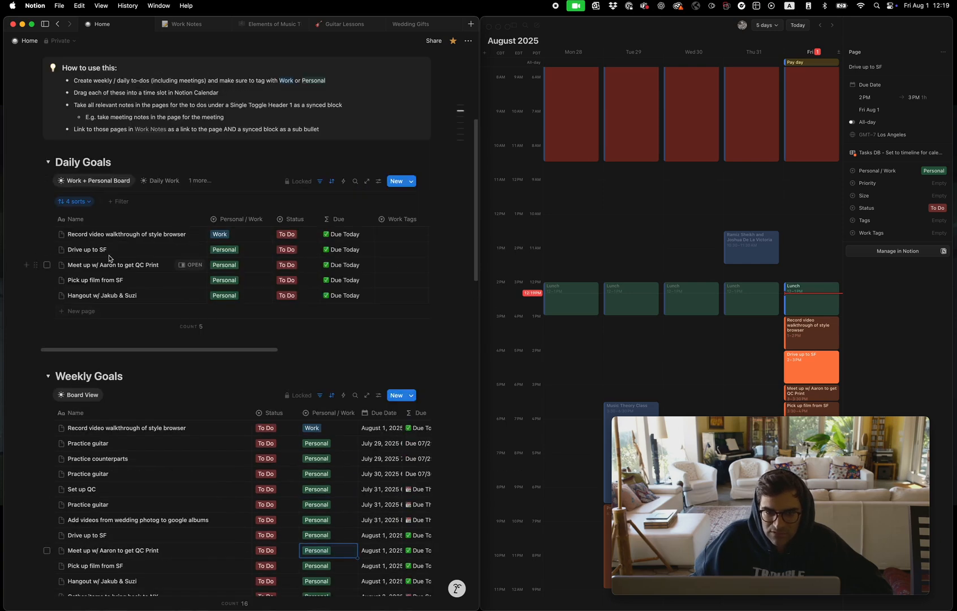
click(192, 249)
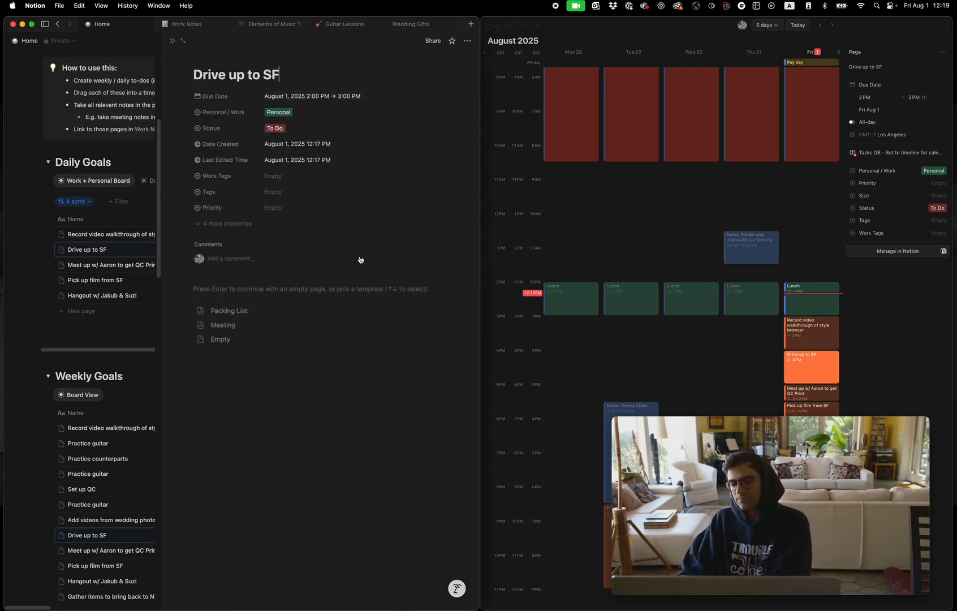
click(214, 327)
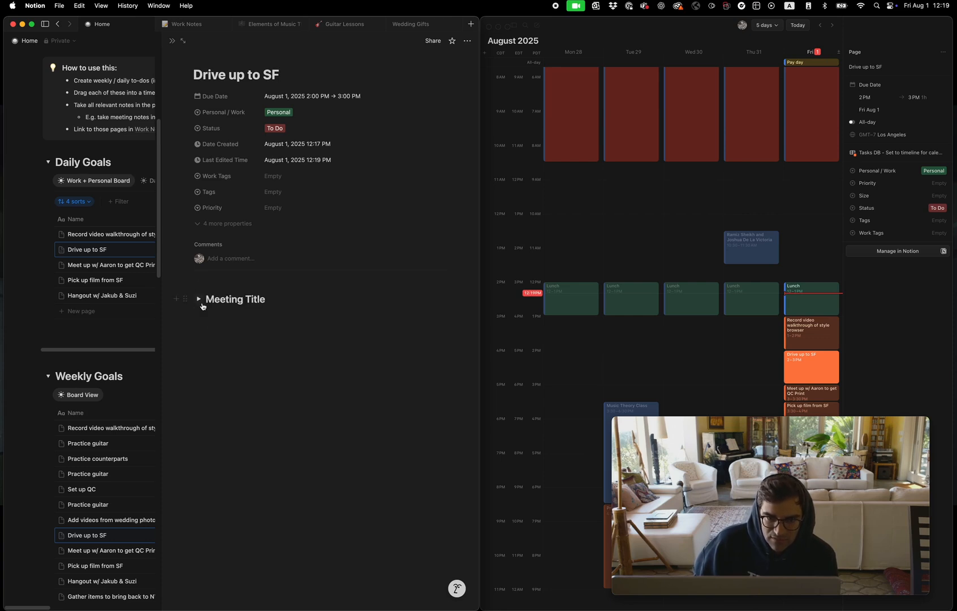
Expand the Meeting Title toggle and its Agenda, Outcomes, Notes and Next Steps sections
click(199, 299)
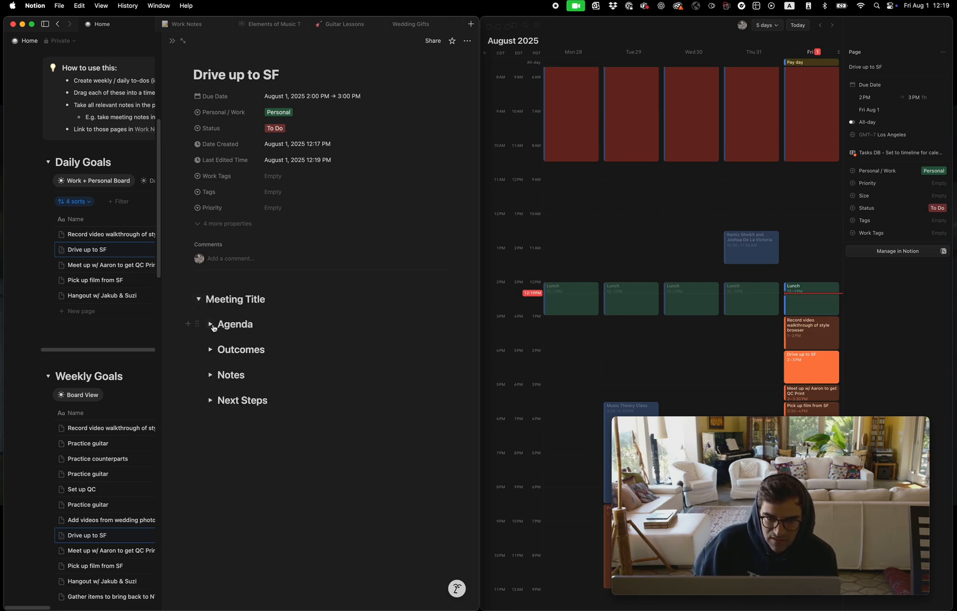
click(211, 324)
click(211, 377)
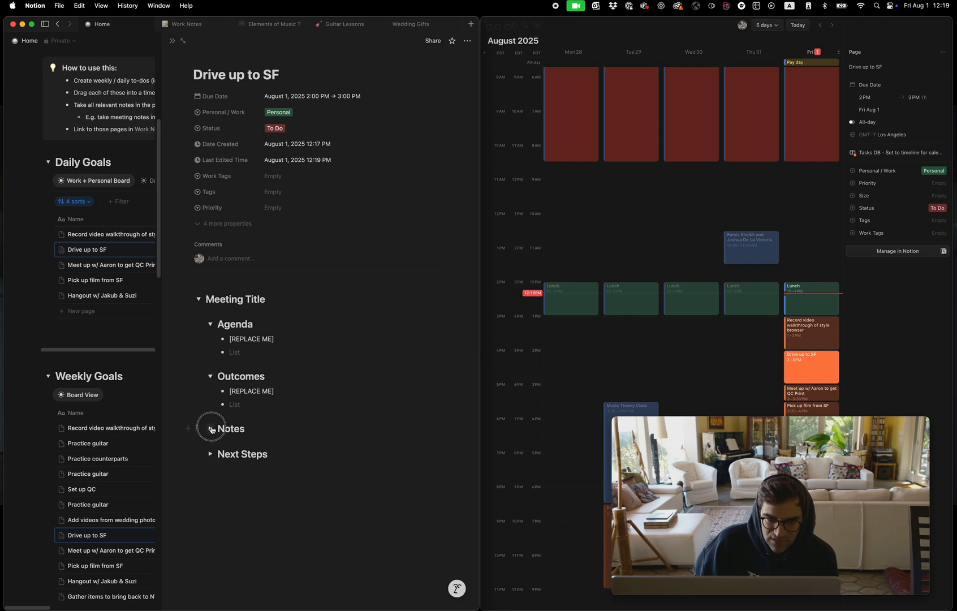
click(211, 428)
click(211, 480)
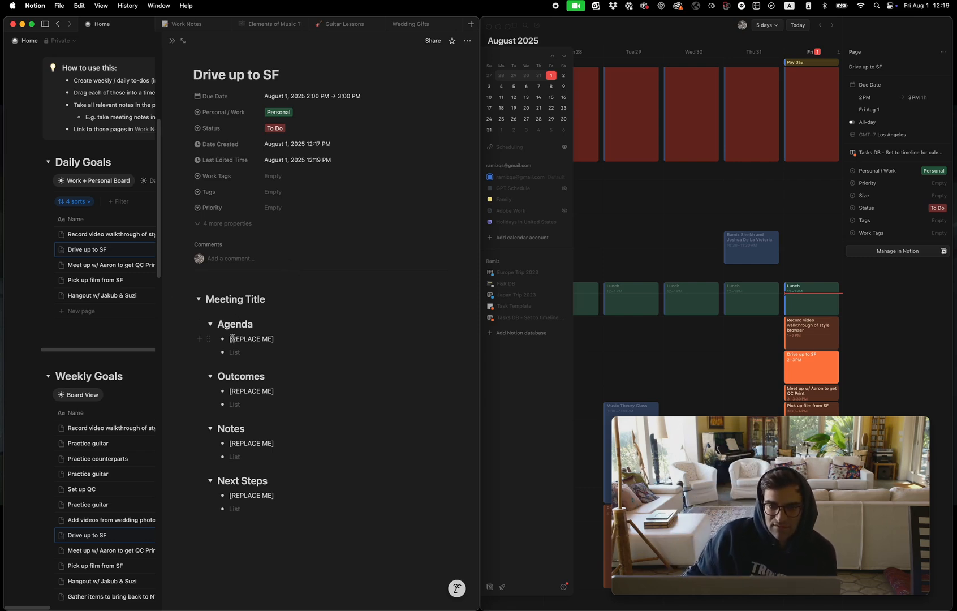
Replace the Agenda placeholder with three bullets: "Get into car", "Drive to SF" and "Park car"
drag(232, 338, 317, 340)
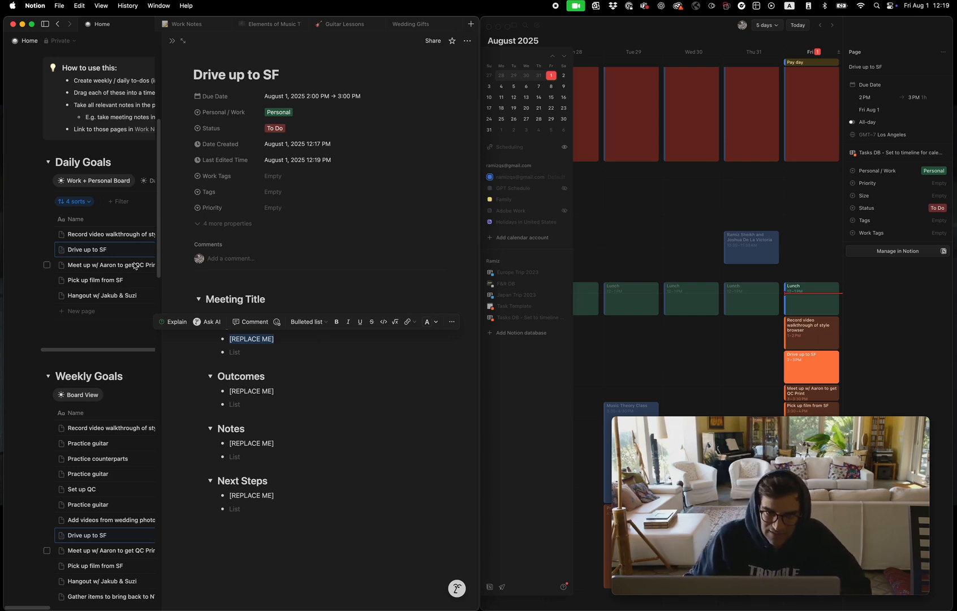
text(Get into car Drive t)
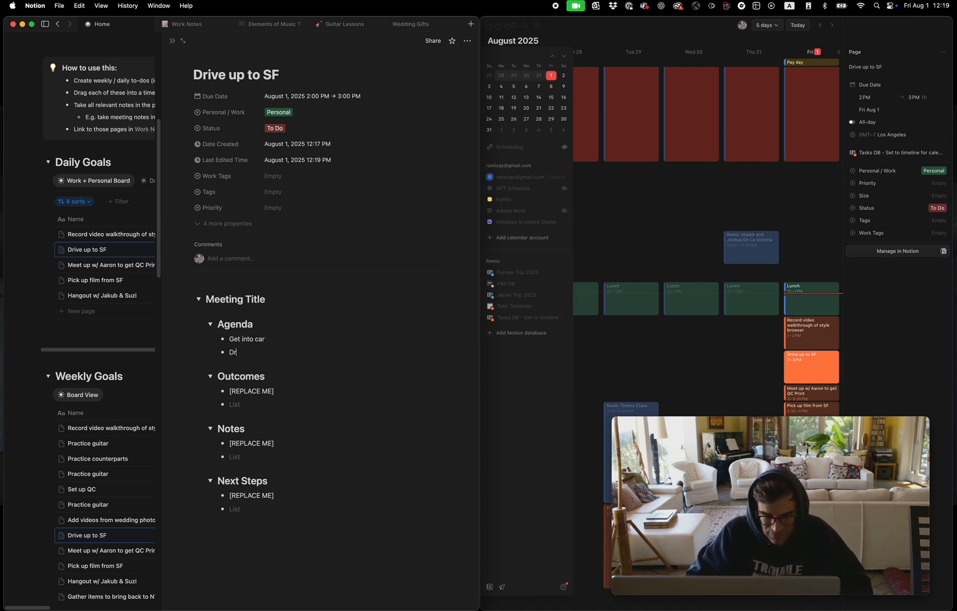
text(o SF)
key(Return)
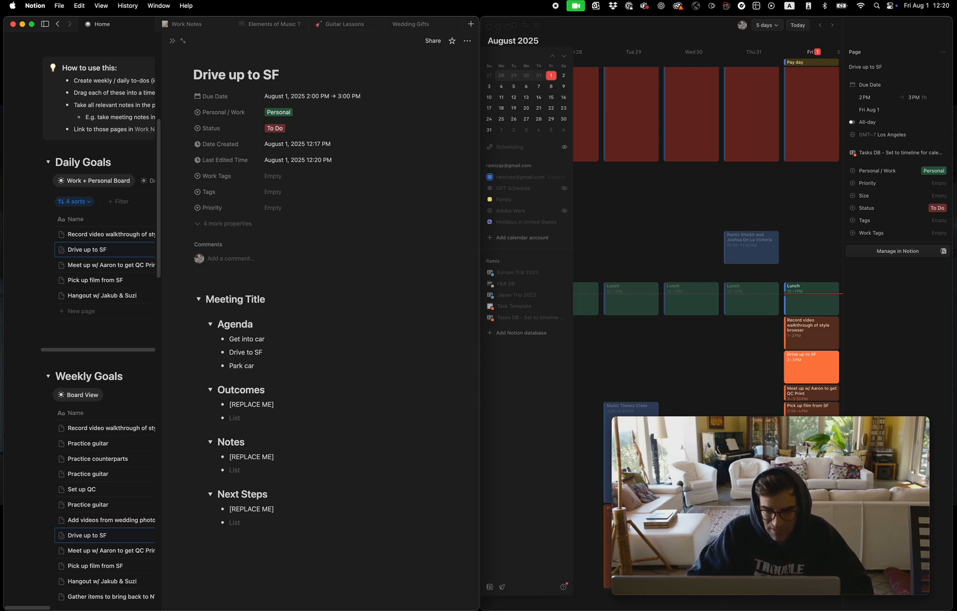
mouse_move(274, 366)
mouse_down()
mouse_move(222, 338)
mouse_move(267, 365)
mouse_up()
click(232, 339)
click(259, 367)
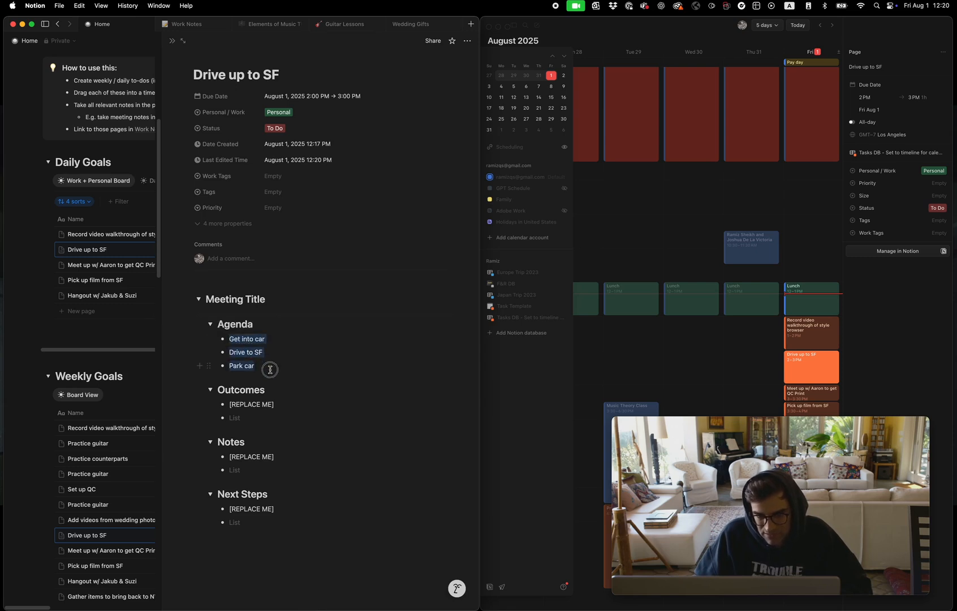
click(269, 368)
Replace the Outcomes placeholder bullet with "Get to SF safely"
drag(279, 404, 233, 405)
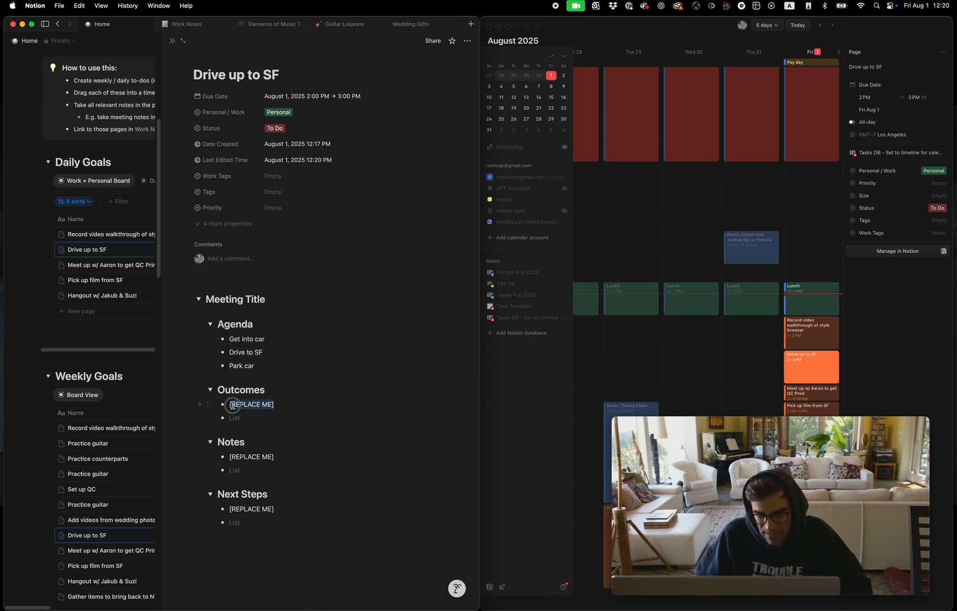
click(267, 416)
drag(263, 405, 232, 405)
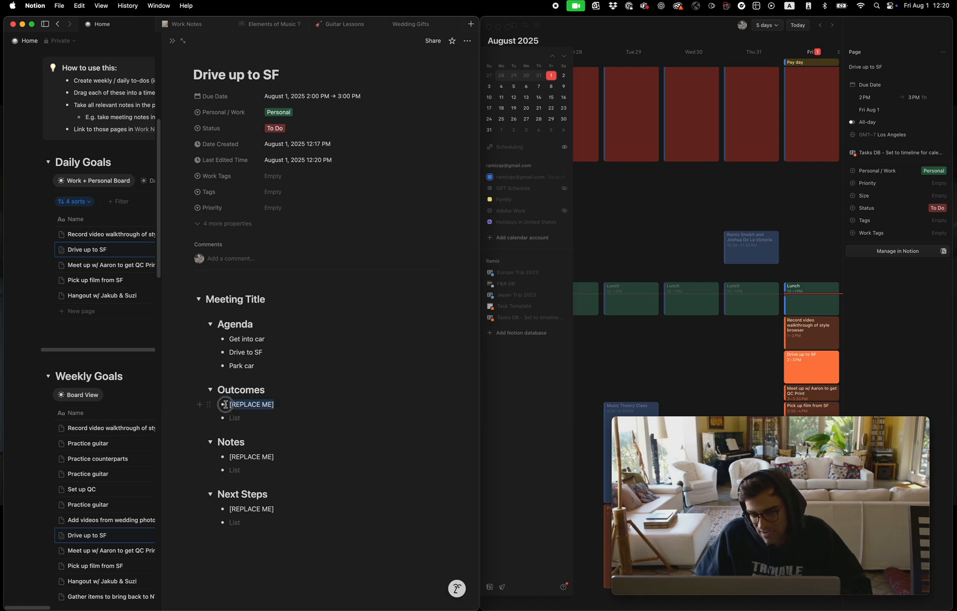
text(Get to SF safely)
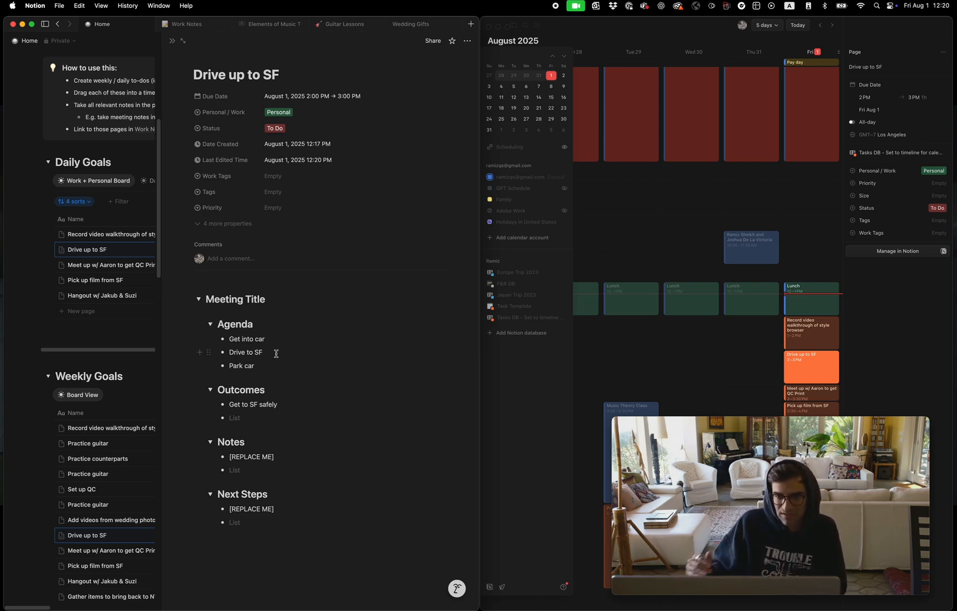
drag(284, 405, 228, 406)
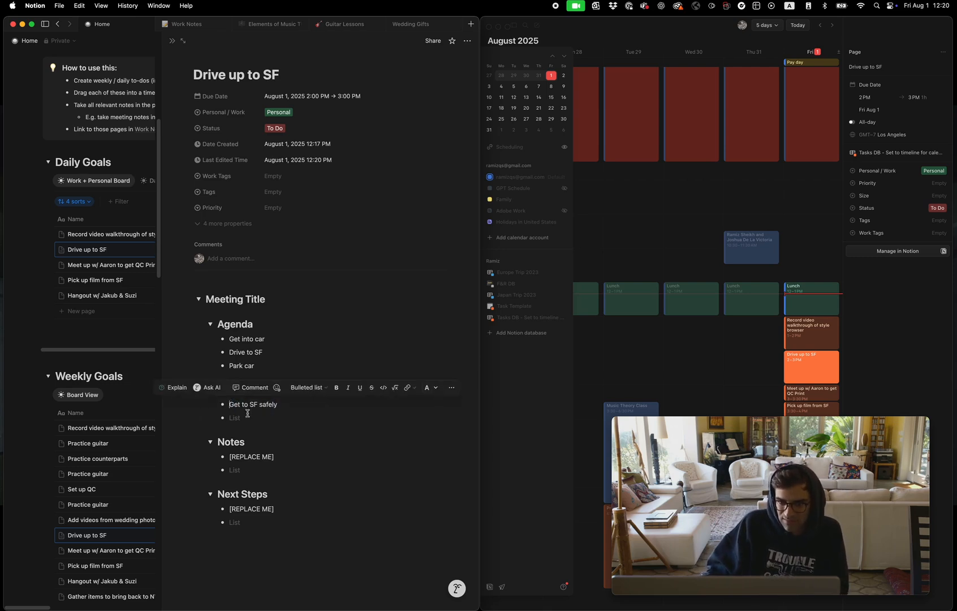
triple_click(261, 406)
click(261, 417)
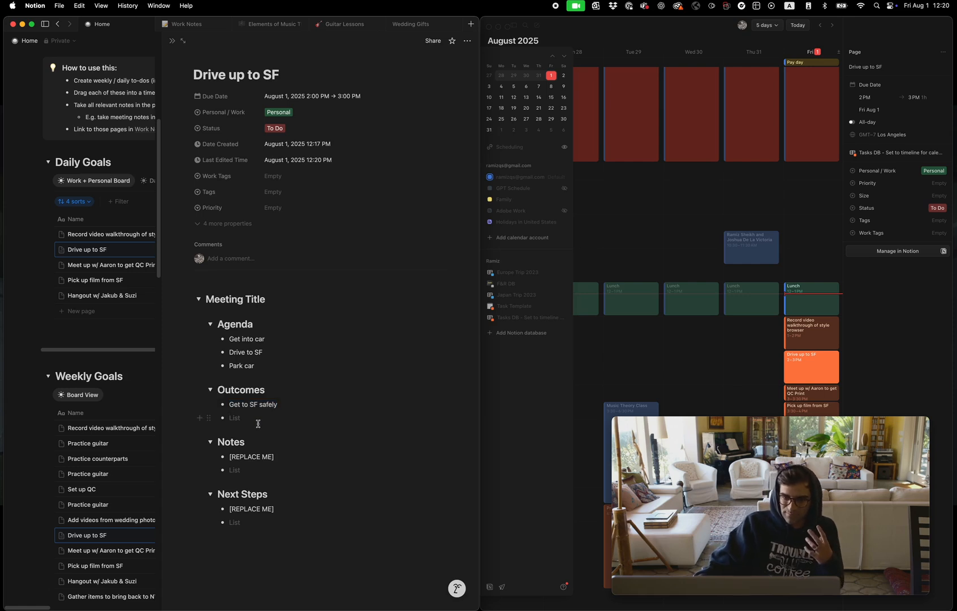
Highlight the placeholder bullets under Notes and Next Steps to review what those sections are for
drag(275, 457, 231, 457)
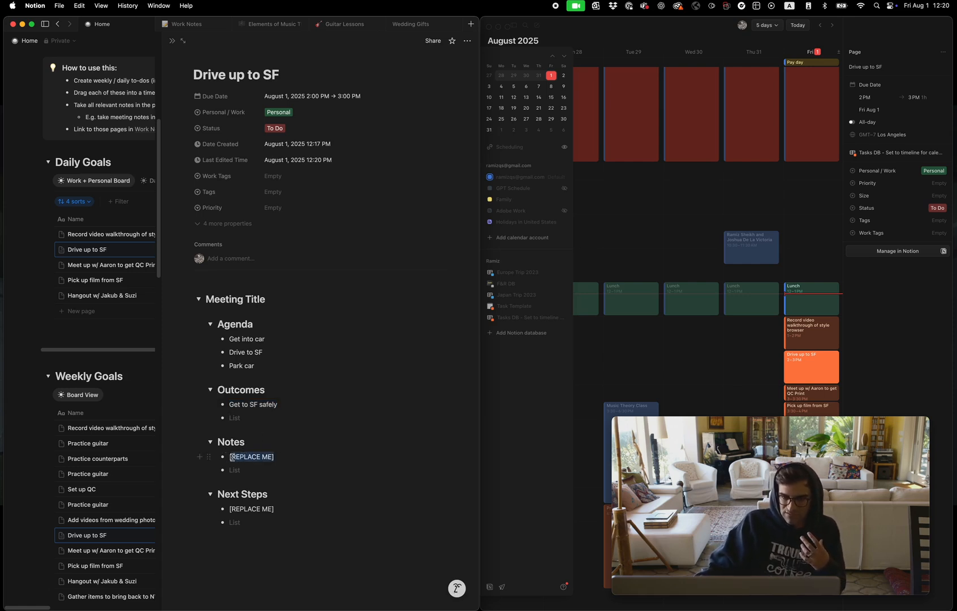
click(241, 470)
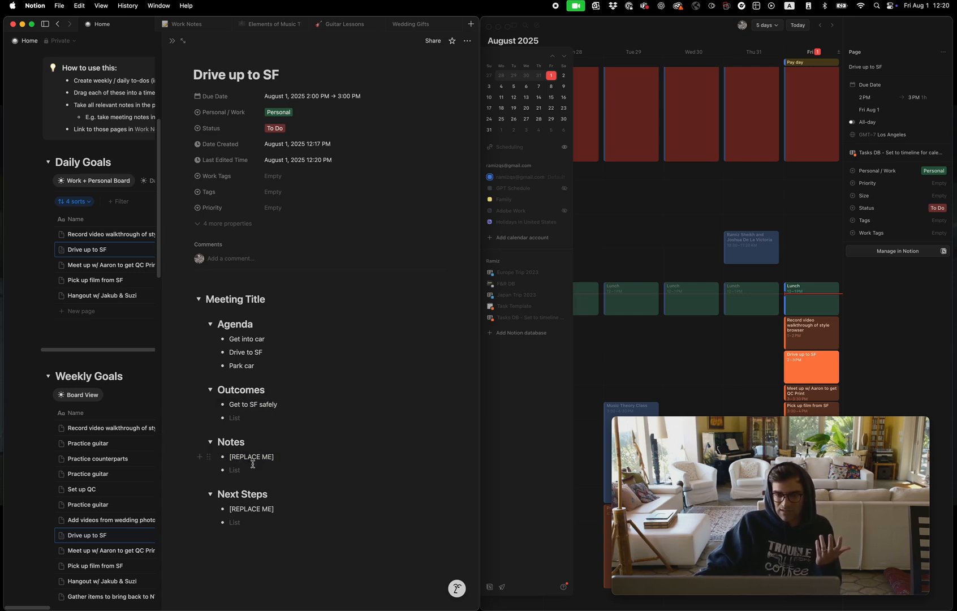
drag(277, 509, 226, 508)
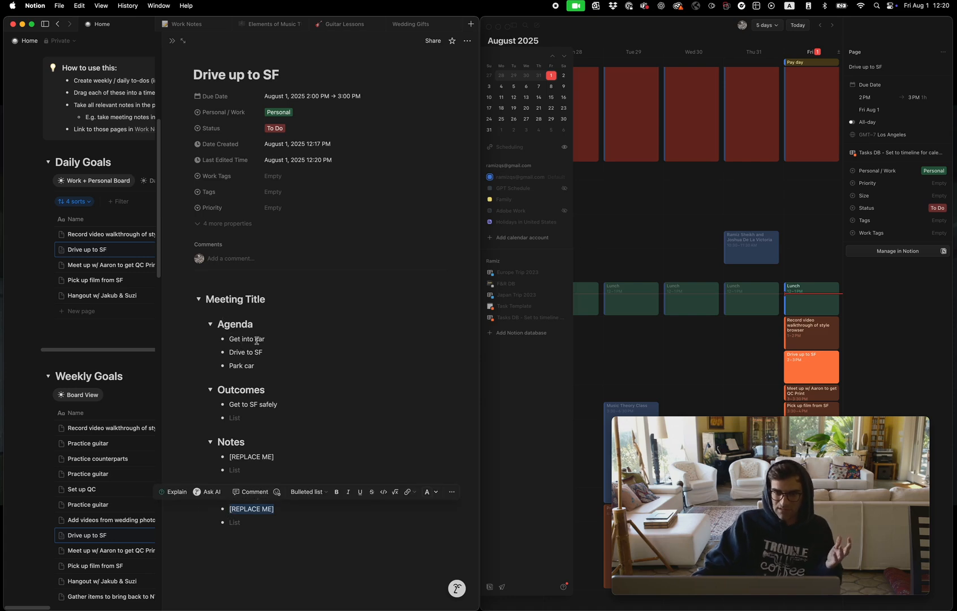
click(276, 344)
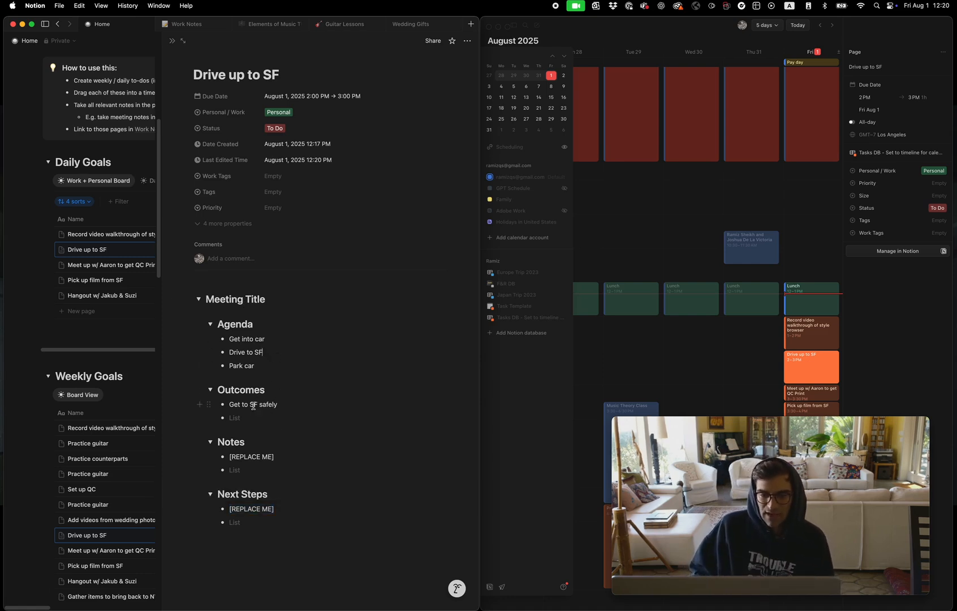
drag(275, 509, 228, 508)
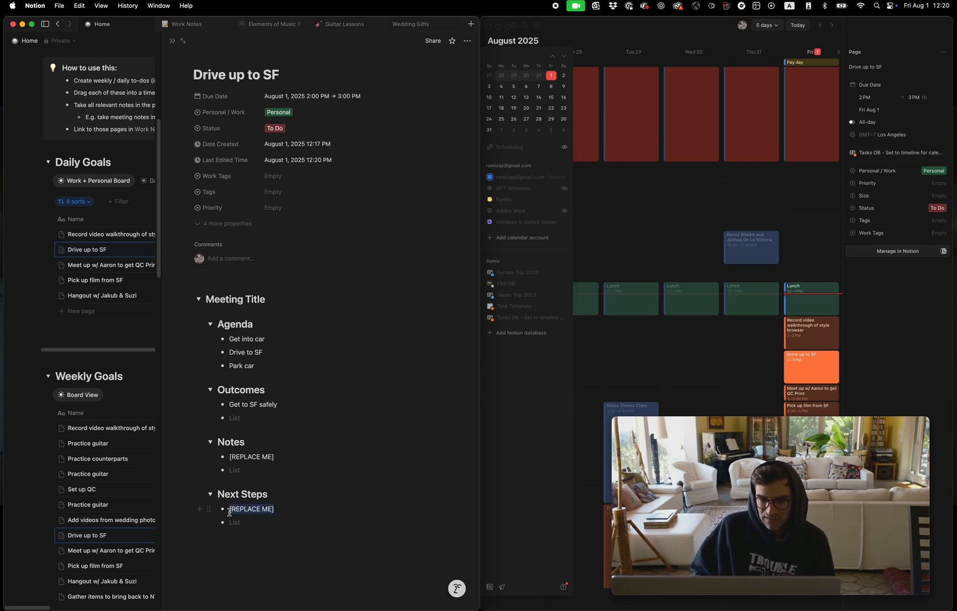
click(236, 556)
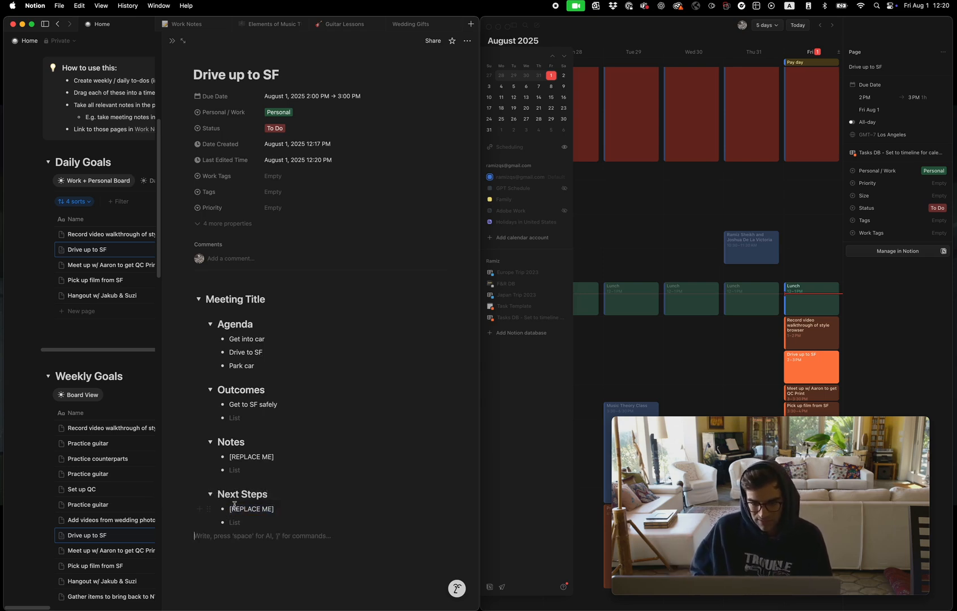
Rename the Meeting Title heading to "Meeting - Drive to SF - 08/01/2025"
drag(206, 299, 253, 314)
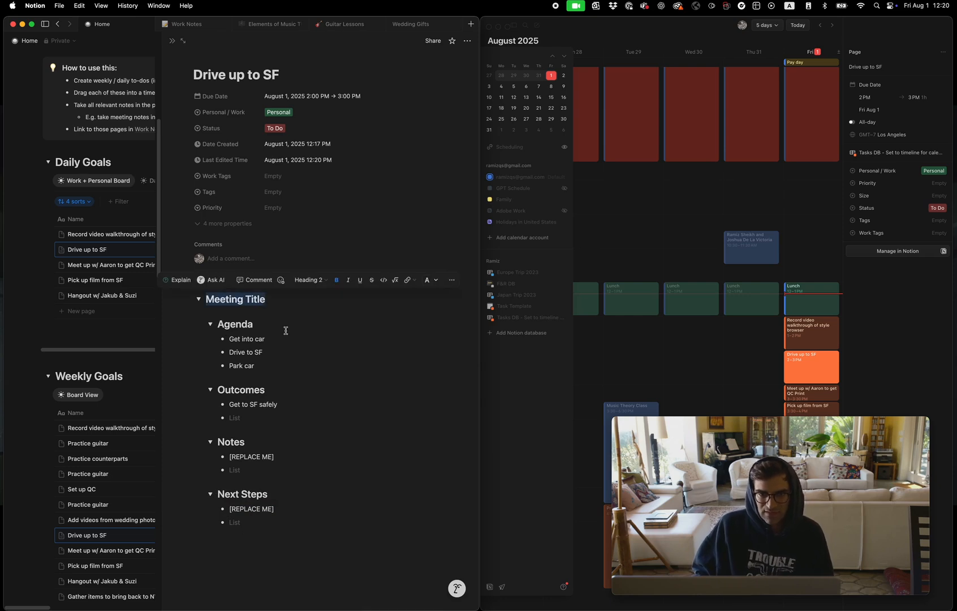
key(Right)
key(BackSpace)
key(BackSpace)
key(BackSpace)
key(BackSpace)
key(BackSpace)
text(- )
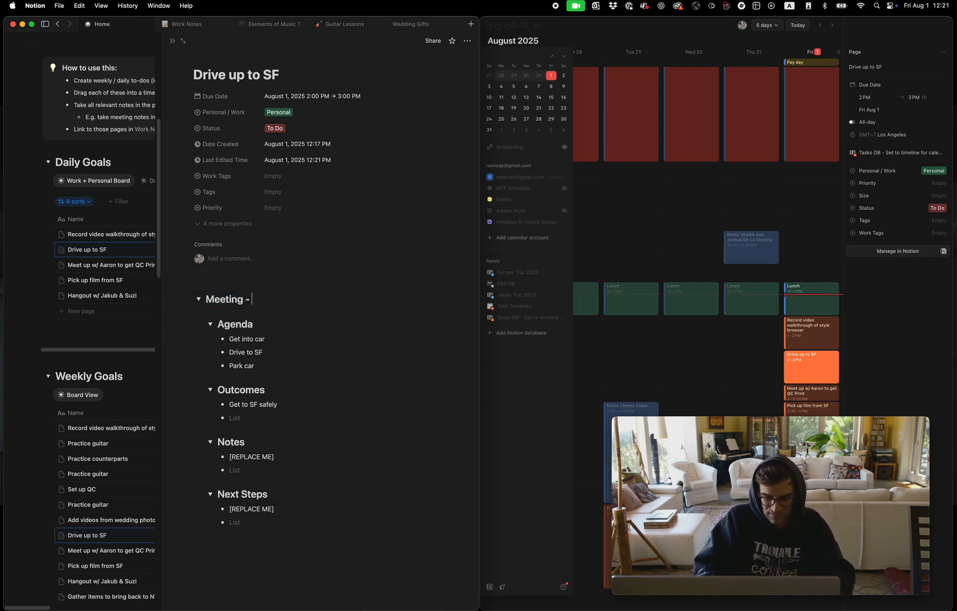
text(Drive to SF - 0)
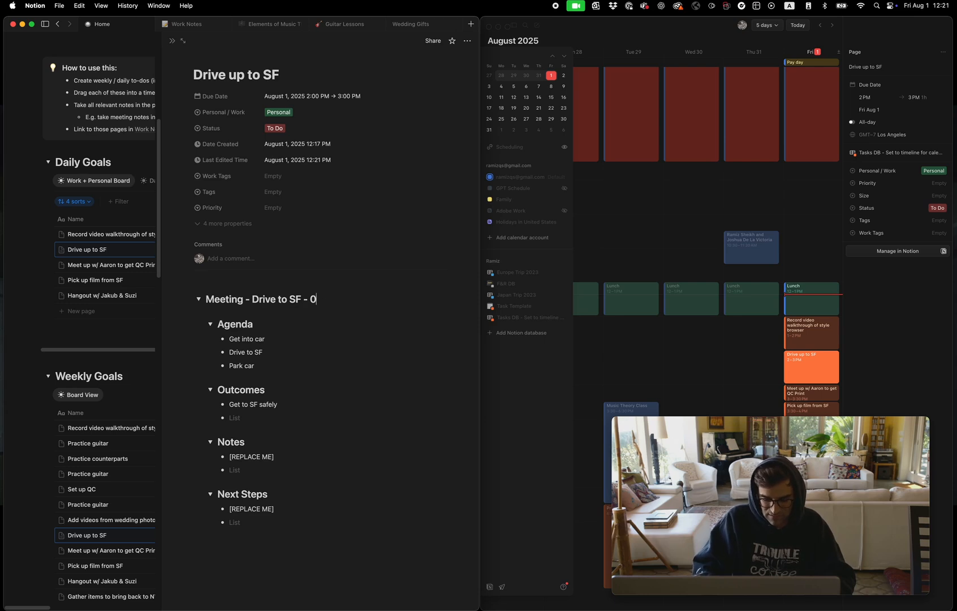
text(8/01/2025)
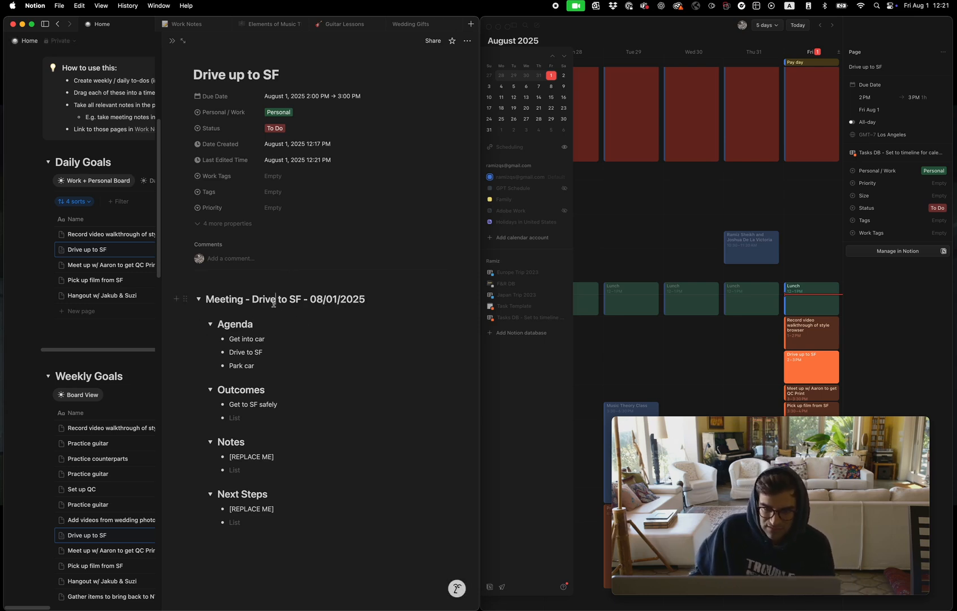
Turn the meeting toggle heading with all its sections into a synced block and copy it for syncing elsewhere
click(185, 299)
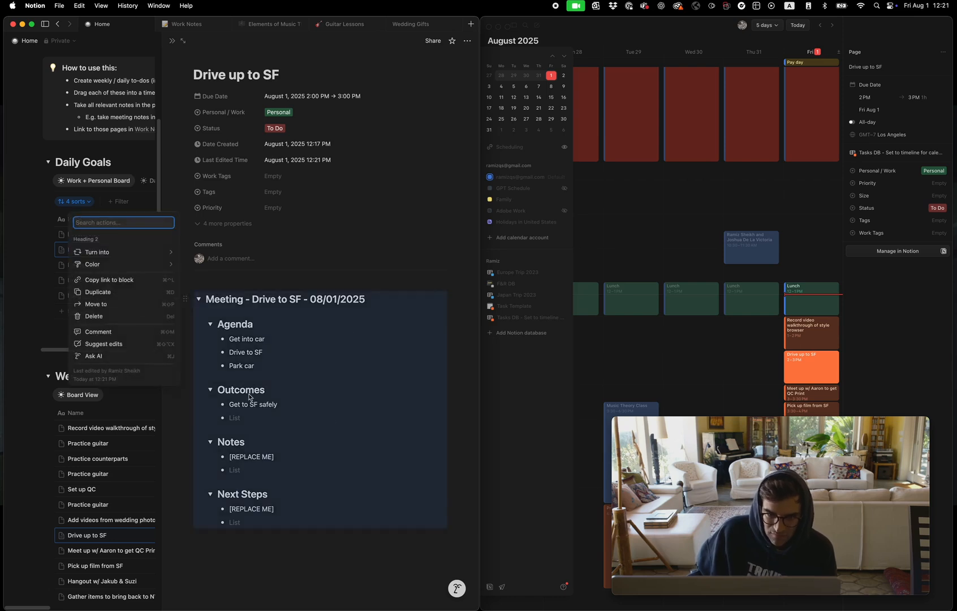
mouse_move(128, 252)
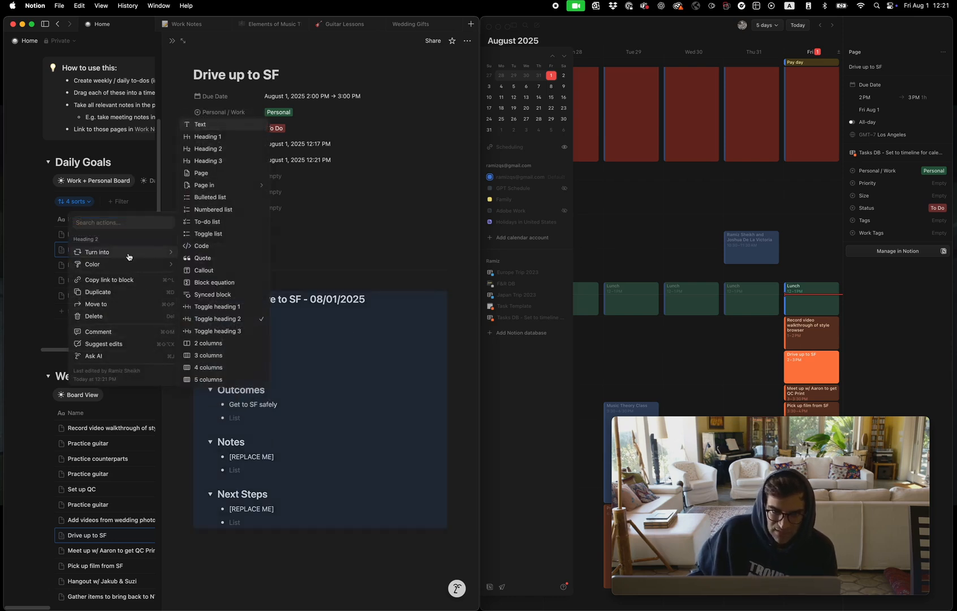
click(209, 296)
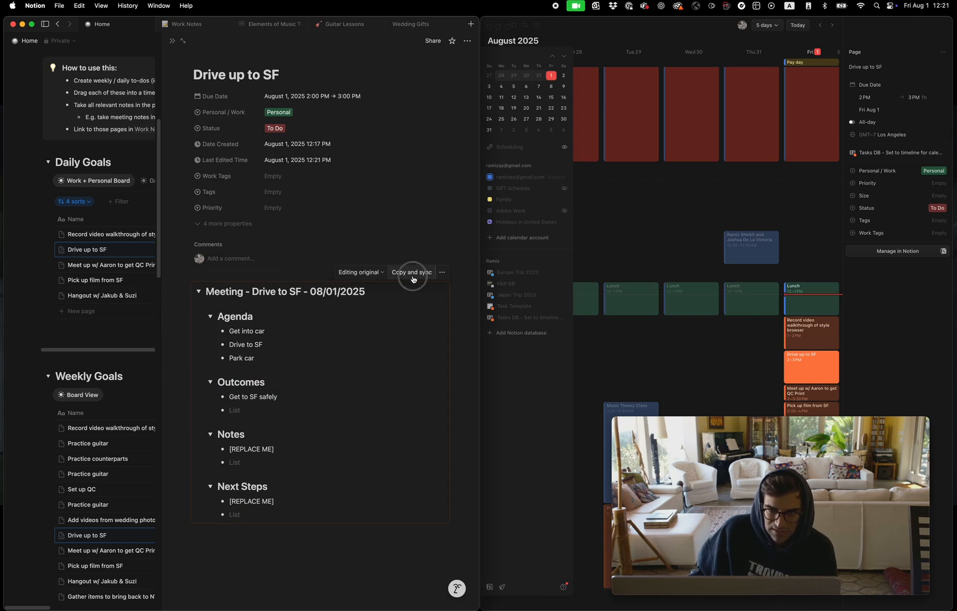
click(413, 277)
On the Work Notes page, insert a Toggle heading 1 titled "08/01/2025" above the 07/30/2025 entry
click(186, 28)
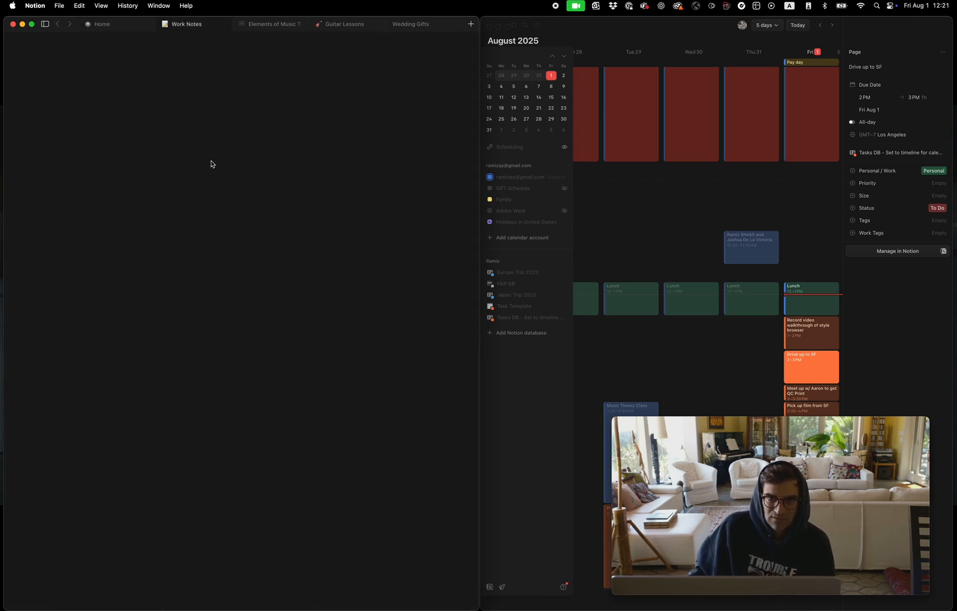
scroll(248, 246, up, 4)
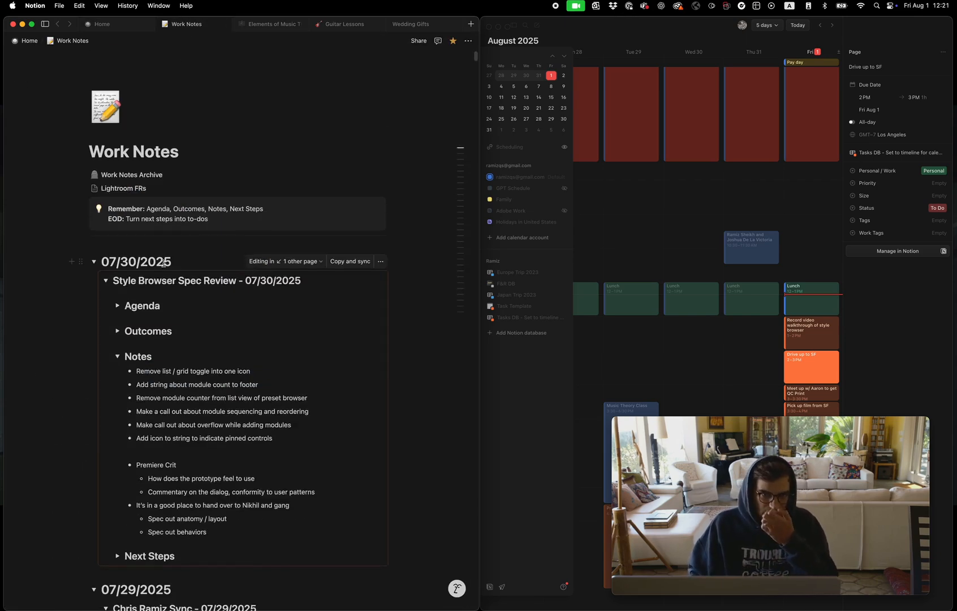
click(103, 261)
key(Return)
key(Up)
text(/)
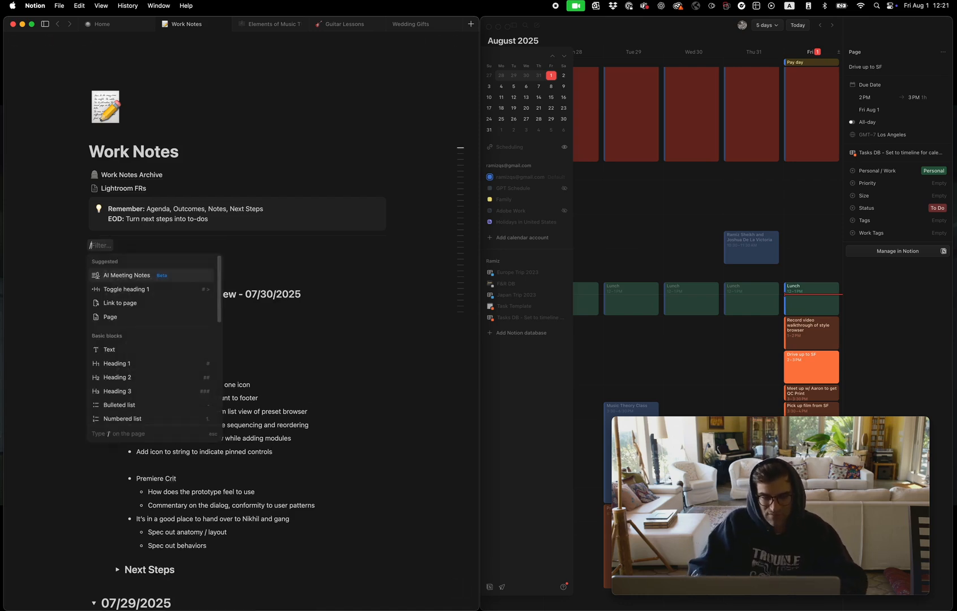
text(to)
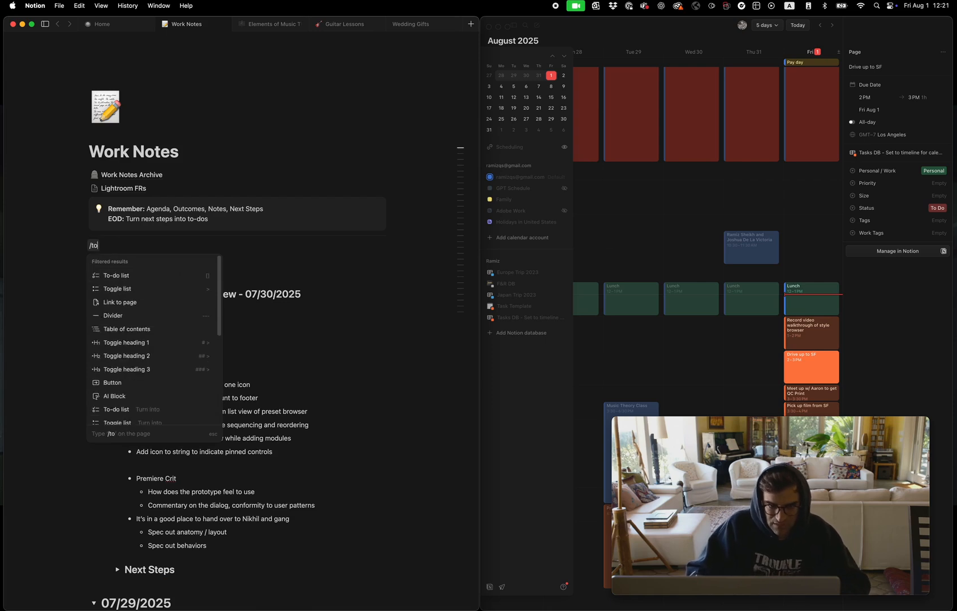
text(ggle)
key(Down)
key(Up)
key(Up)
key(Up)
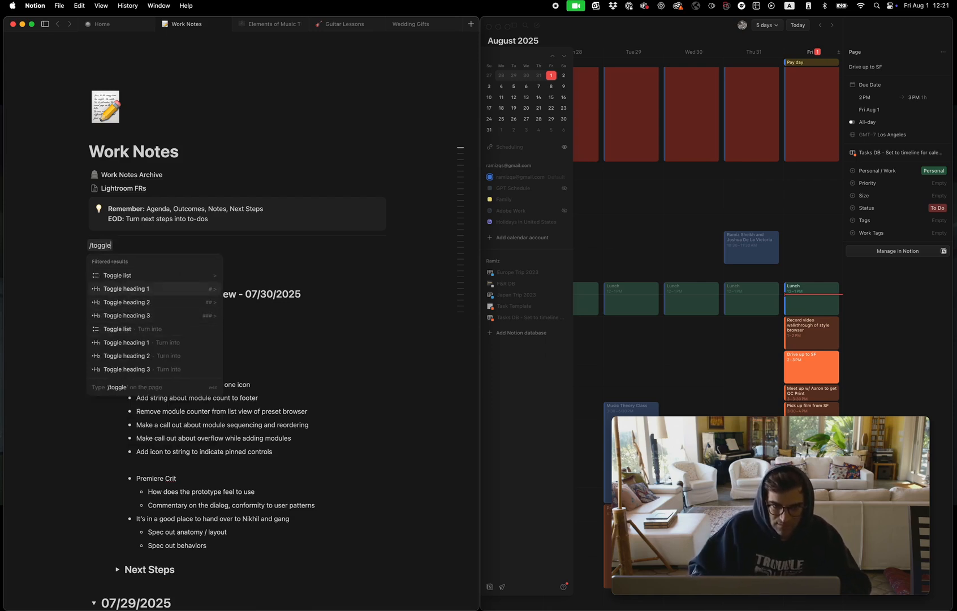
key(Return)
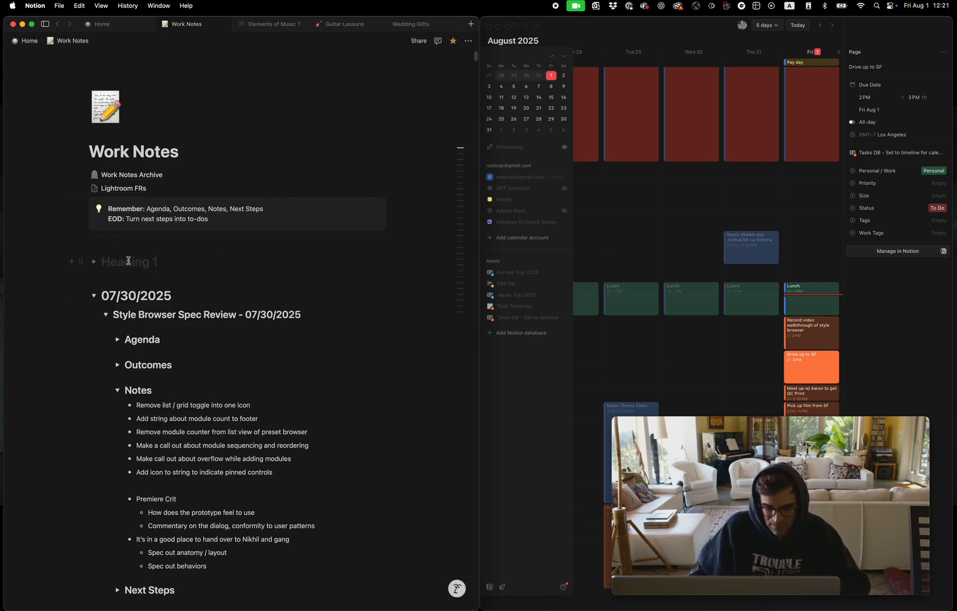
text(08/01/2025)
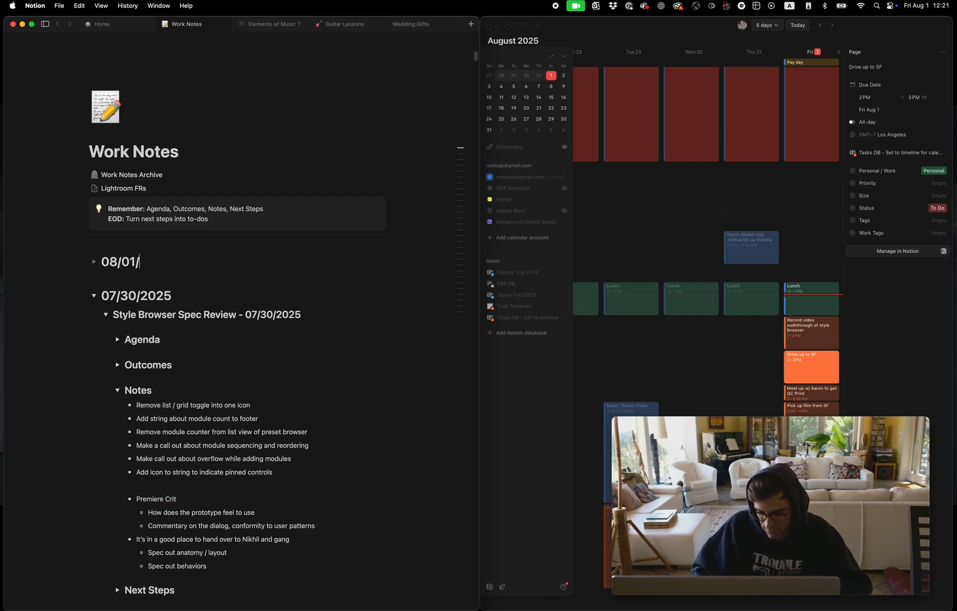
Paste the synced meeting block inside the 08/01/2025 toggle and collapse that toggle
click(94, 262)
click(115, 281)
text(Meeting - Drive to SF - 08/01/2025 Agenda Get into car Drive to SF Park car Outcomes Get to SF safely  Notes [REPLACE ME]  Next Steps [REPLACE ME])
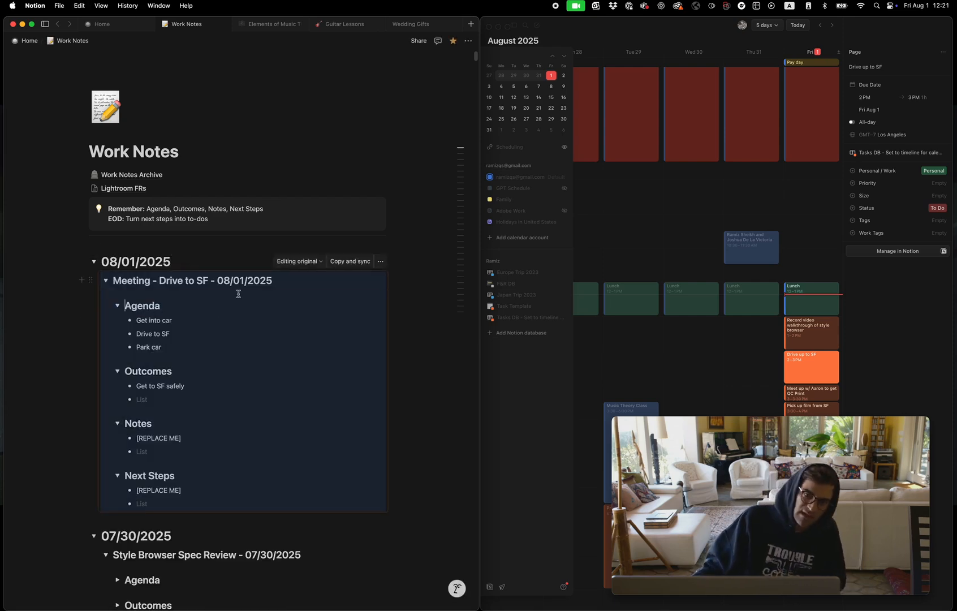
click(228, 256)
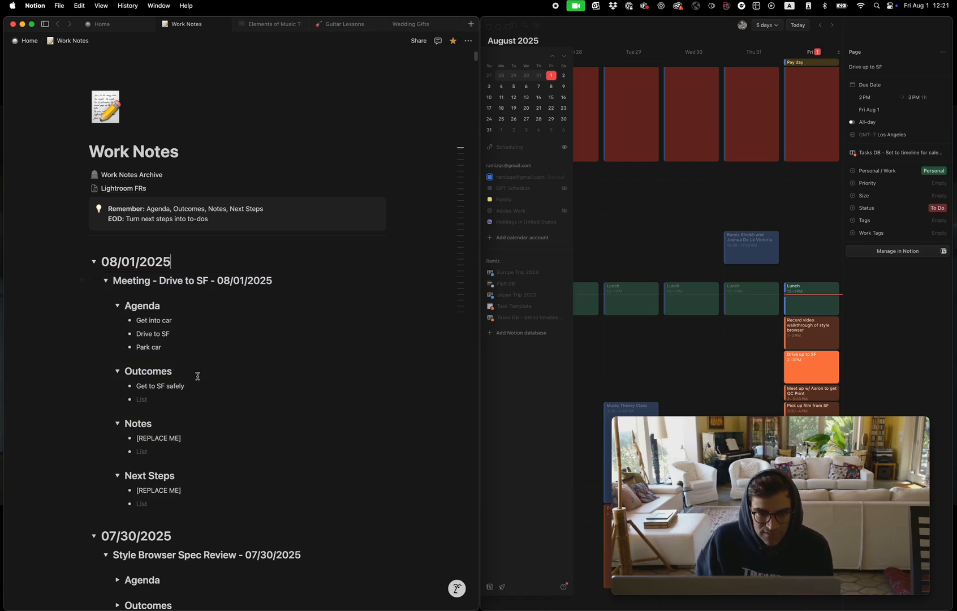
click(94, 262)
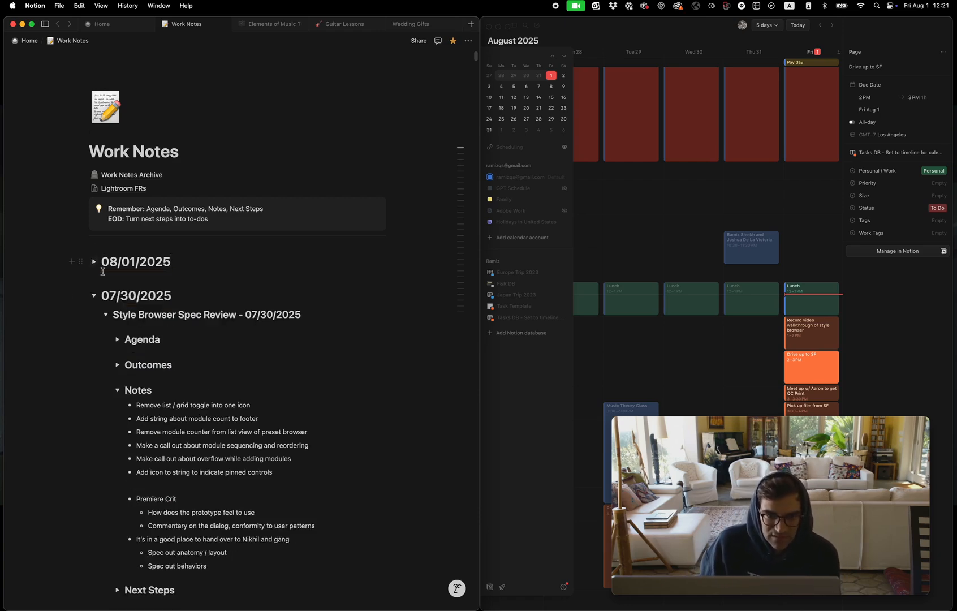
Collapse the 07/30/2025 date toggle and the sync meeting listed under 07/29/2025
scroll(164, 321, down, 5)
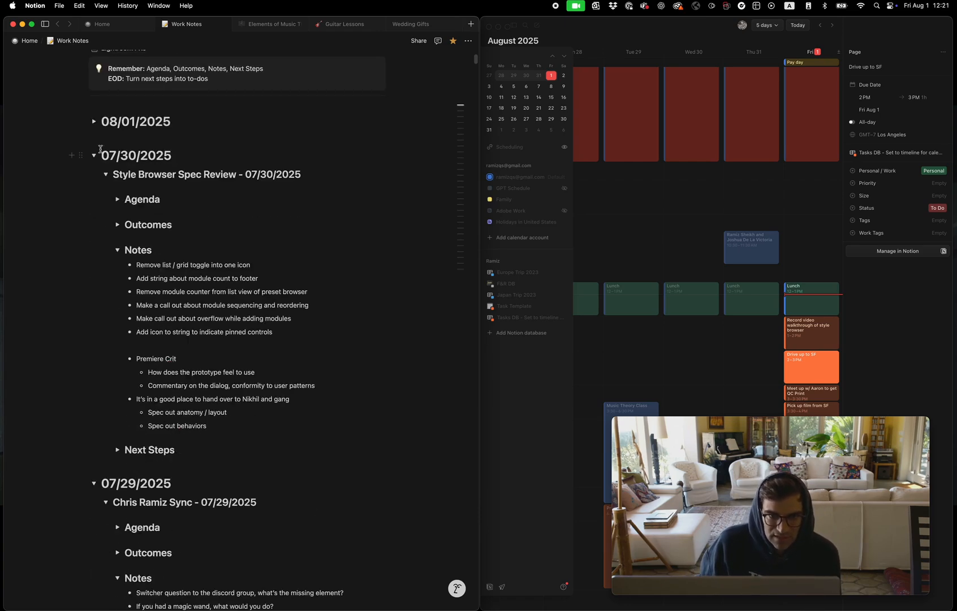
click(106, 176)
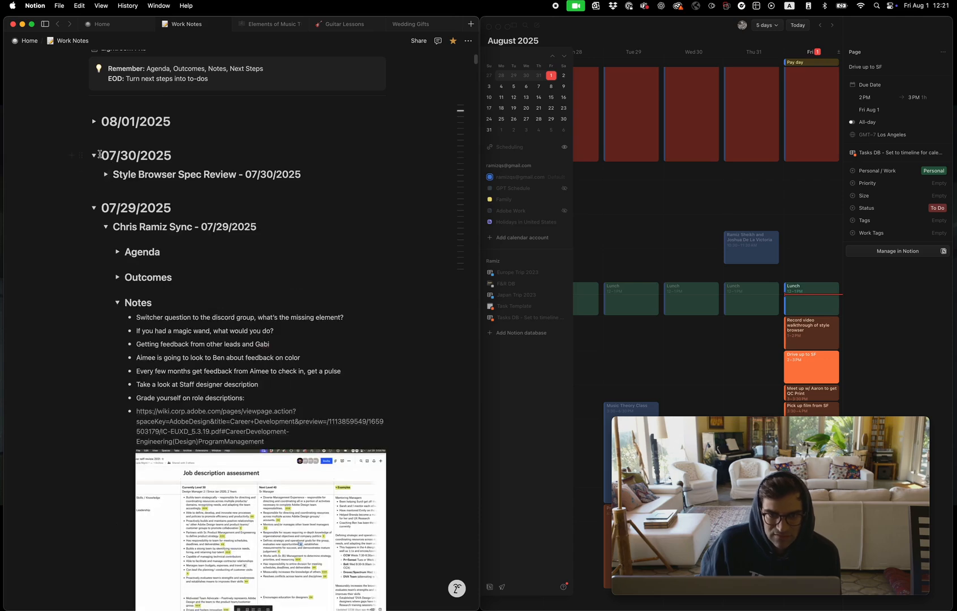
click(104, 176)
click(106, 175)
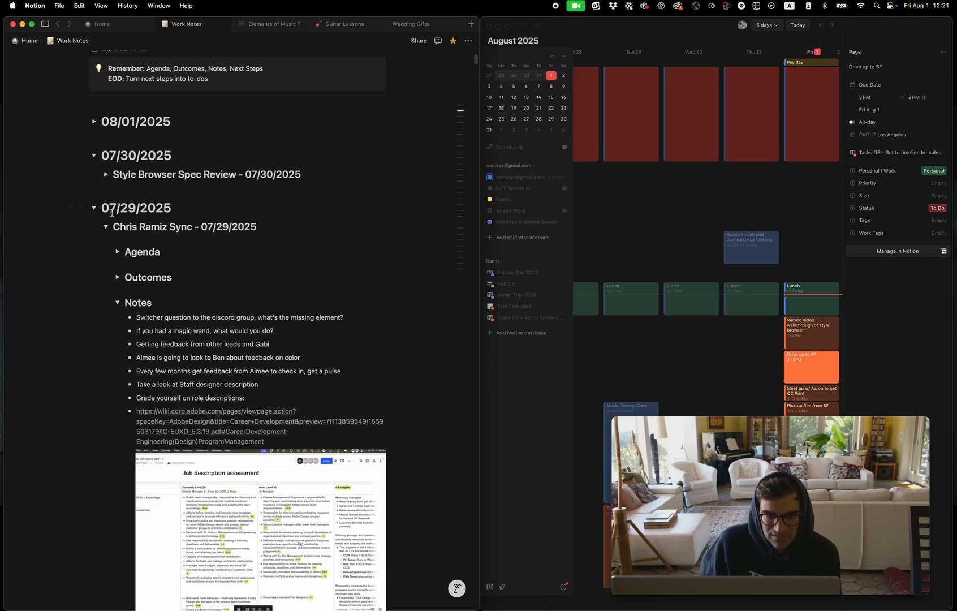
click(106, 175)
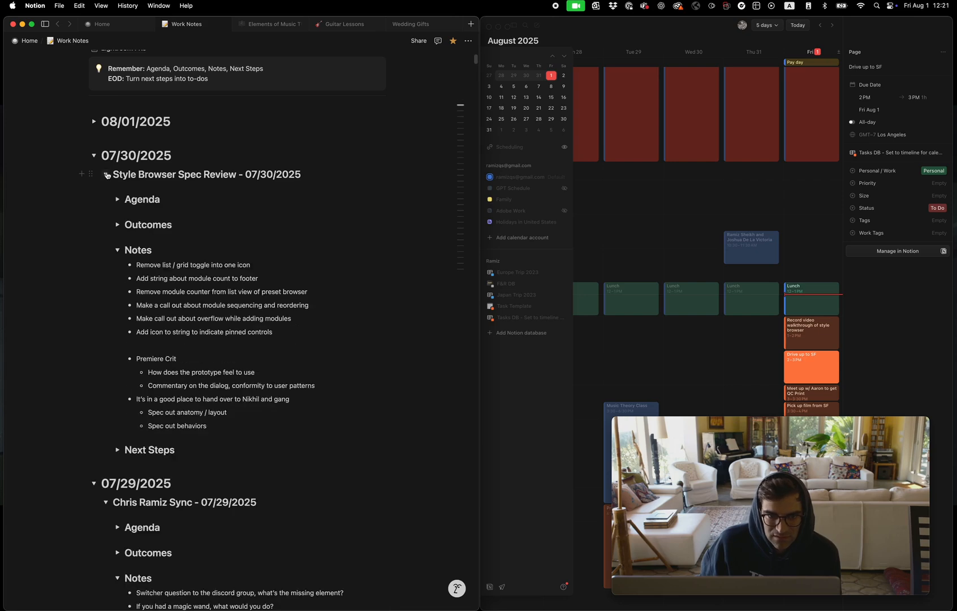
click(95, 156)
scroll(118, 239, down, 4)
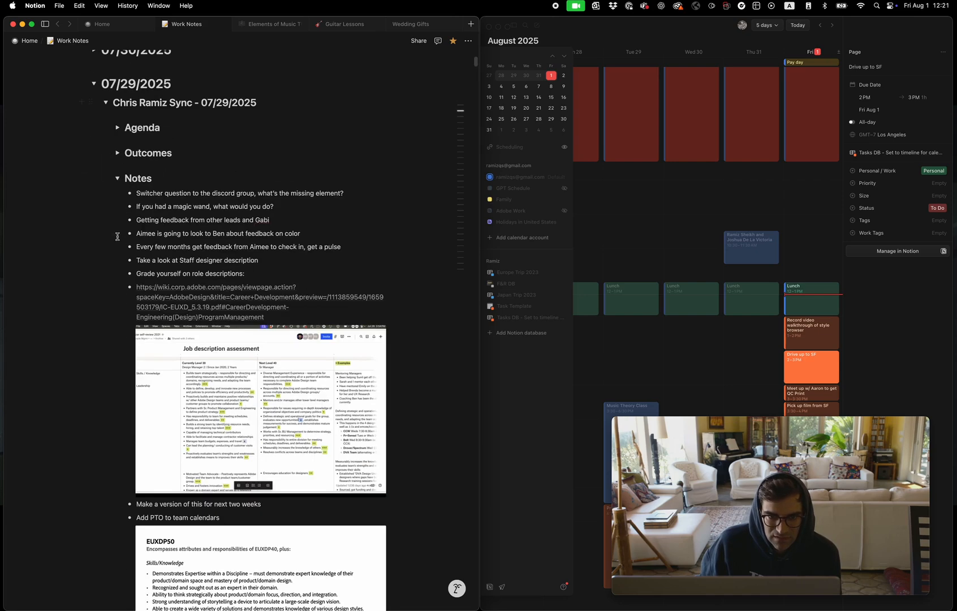
click(106, 103)
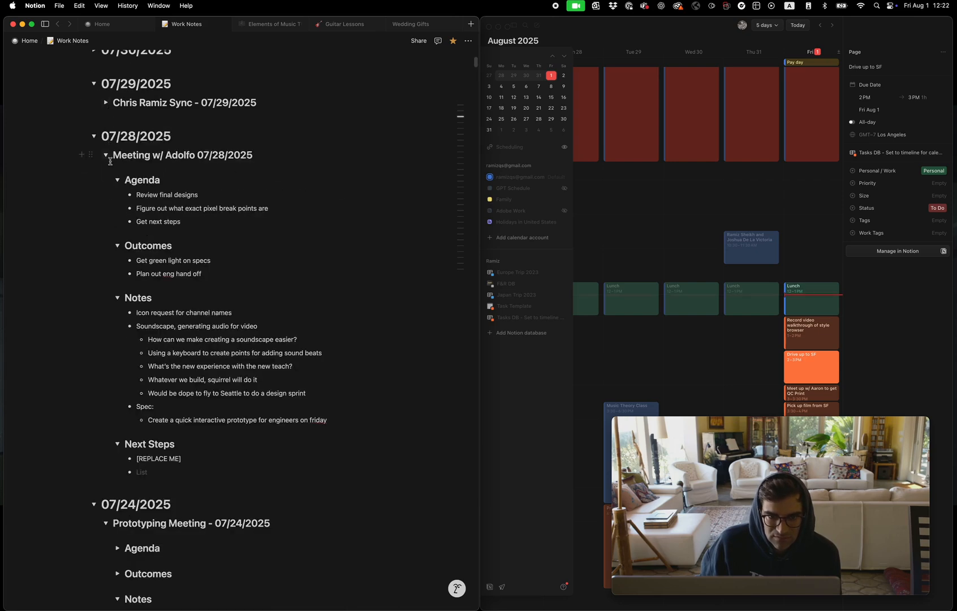
Browse the older work notes, collapsing and re-expanding the Design / PM Sync and A/V Source Spec Sync meetings under 07/18/2025
scroll(136, 243, down, 20)
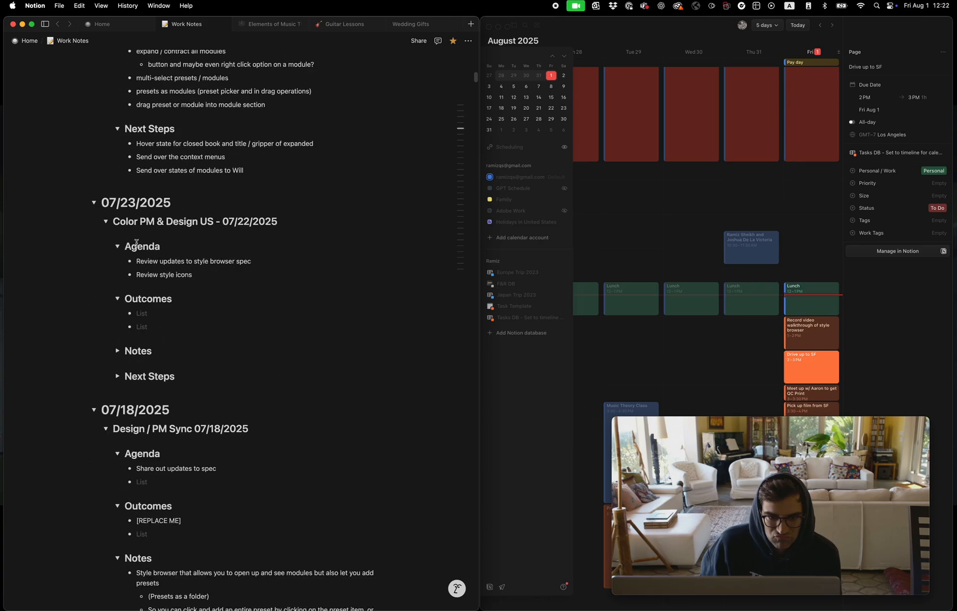
scroll(136, 243, down, 18)
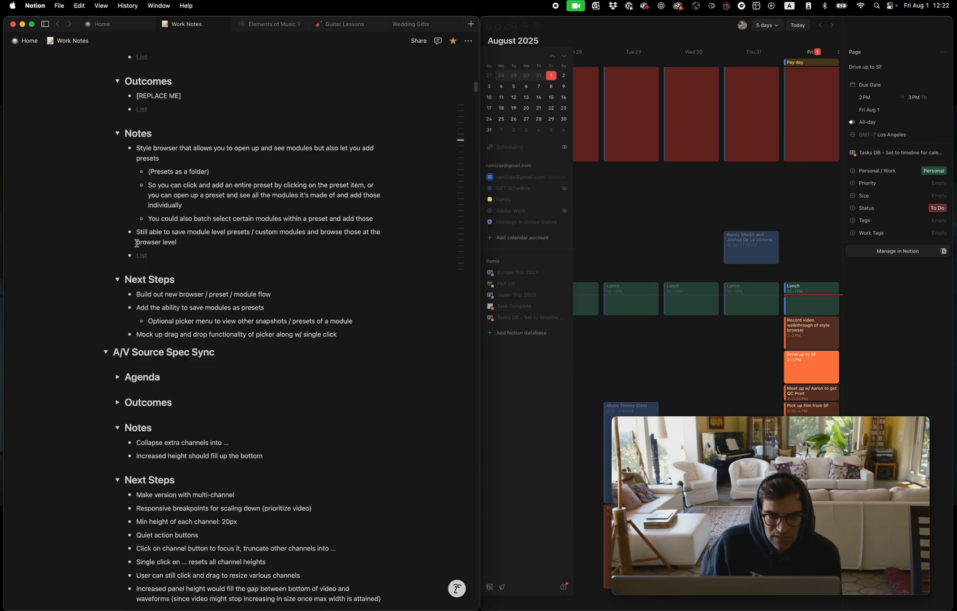
scroll(136, 244, up, 8)
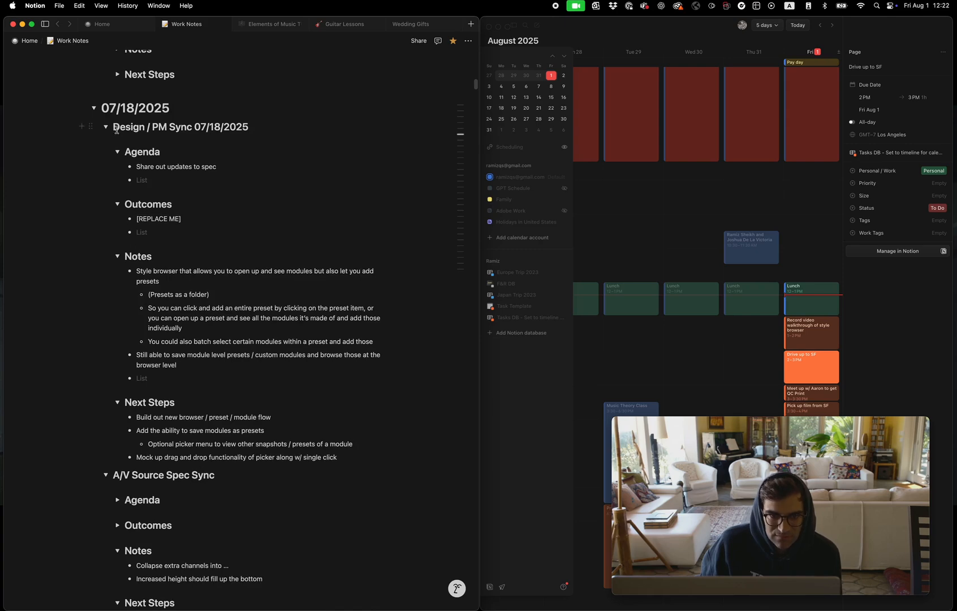
scroll(116, 130, down, 1)
click(106, 103)
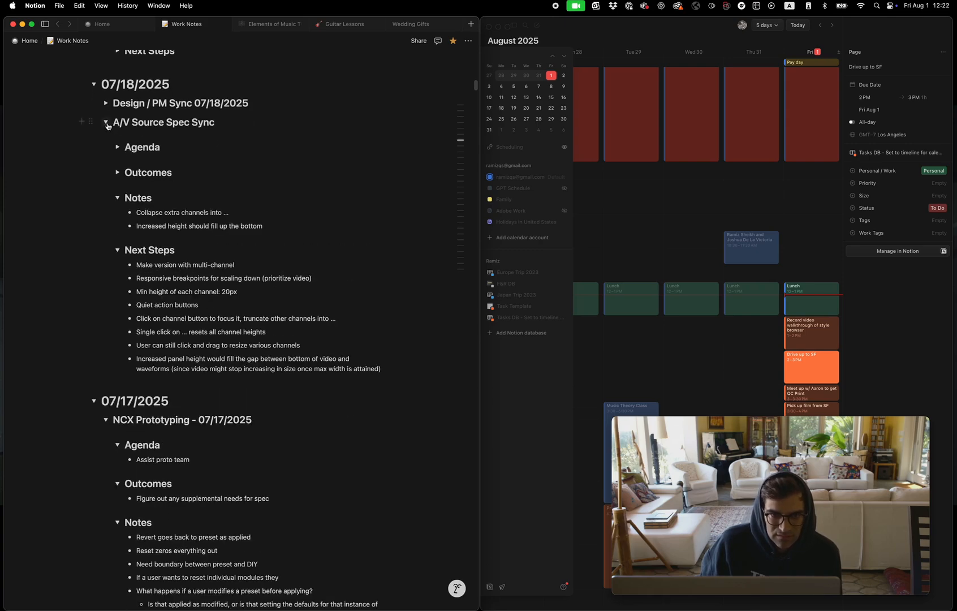
click(105, 122)
scroll(188, 136, up, 4)
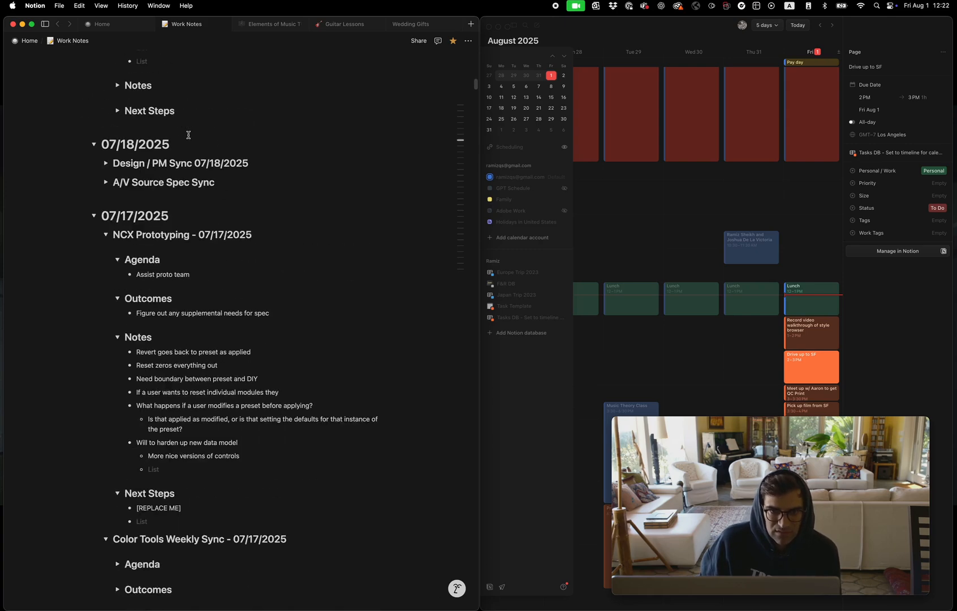
click(104, 218)
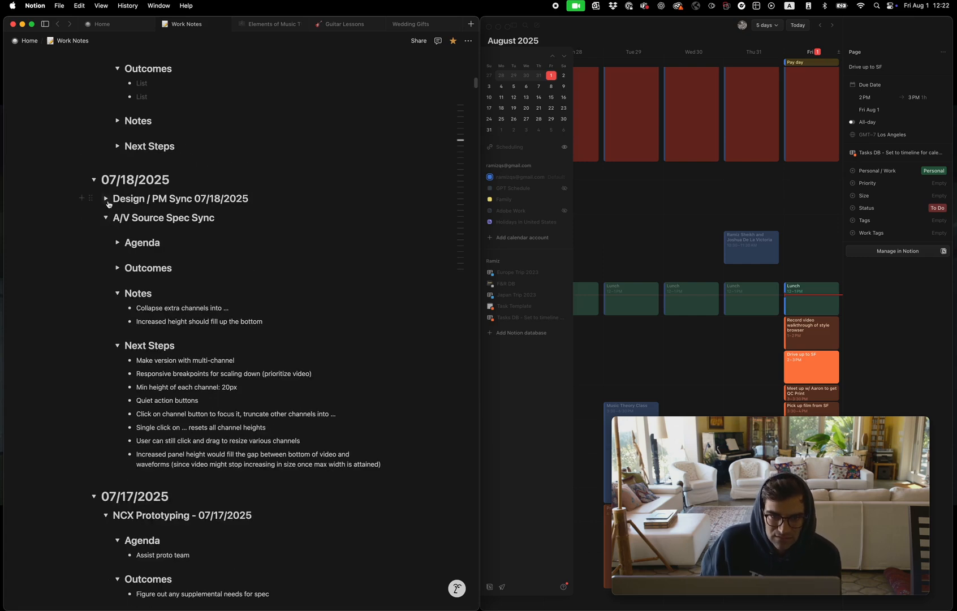
click(105, 199)
Collapse the Outcomes section of the 07/18/2025 Design / PM Sync and highlight its Notes and Next Steps bullets for review
scroll(186, 277, down, 2)
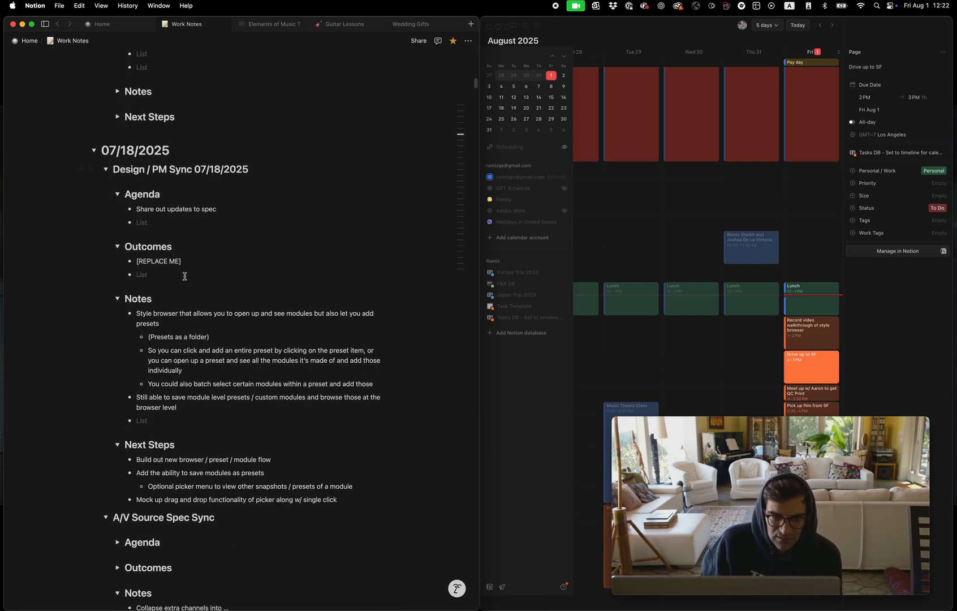
drag(137, 314, 245, 408)
click(140, 274)
click(117, 247)
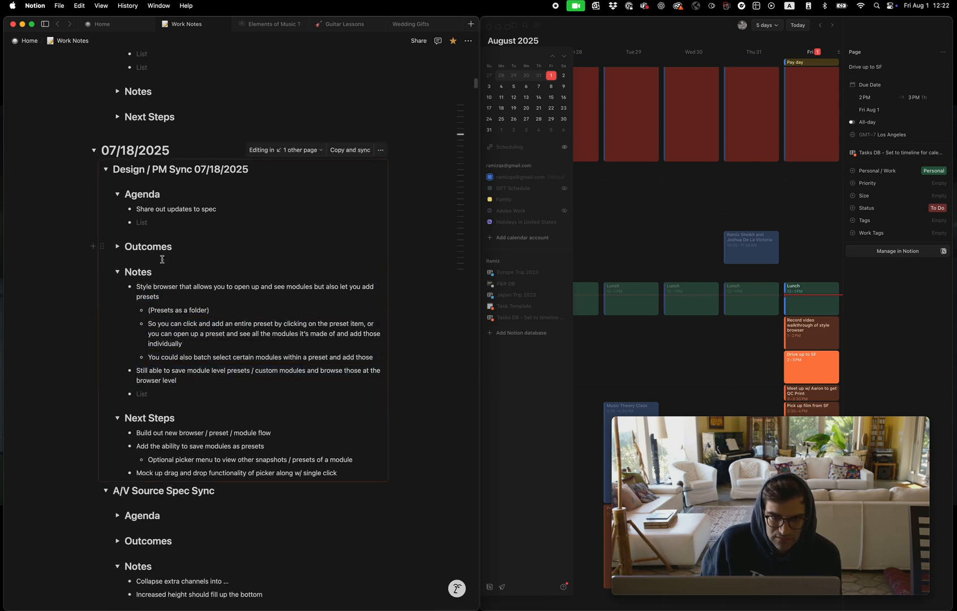
drag(137, 431, 345, 473)
click(274, 434)
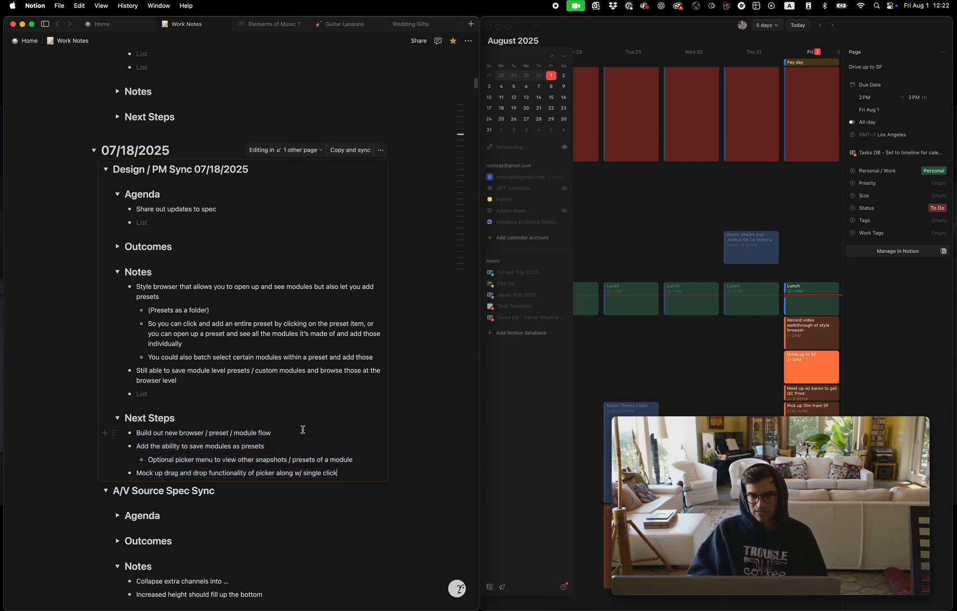
Return to the "Drive up to SF" task page on Home and review its synced meeting notes
scroll(278, 425, up, 5)
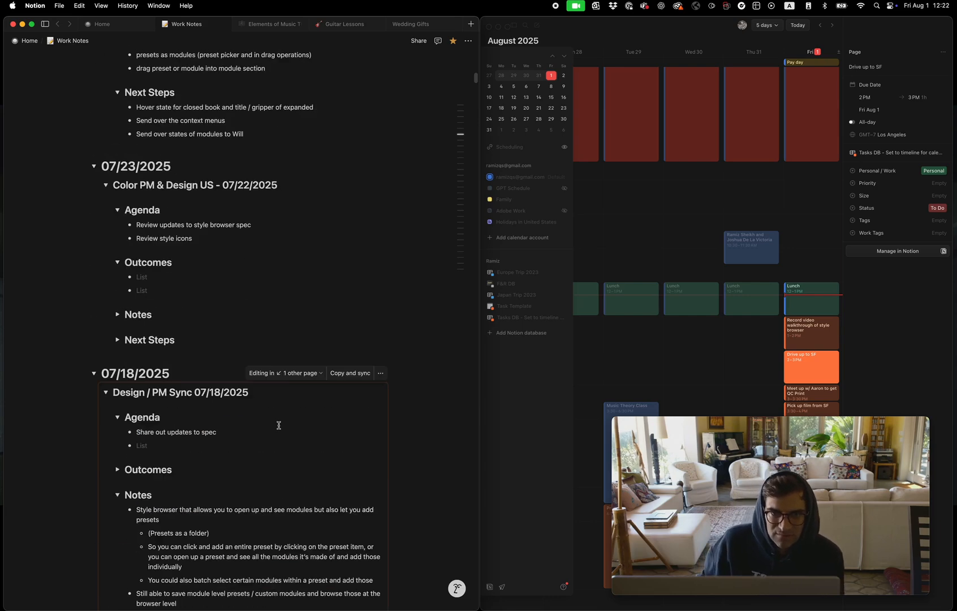
scroll(279, 426, up, 15)
click(102, 24)
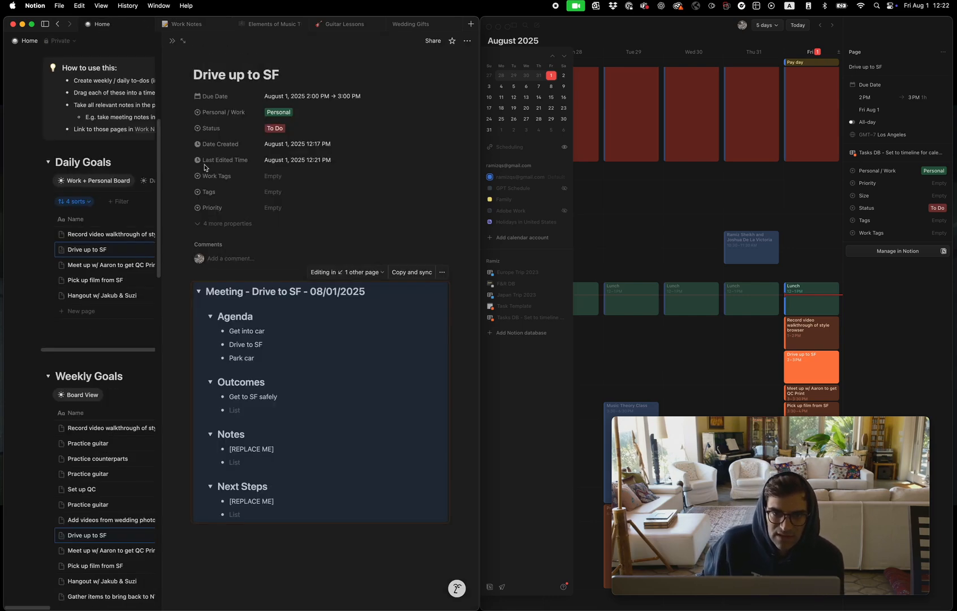
click(277, 330)
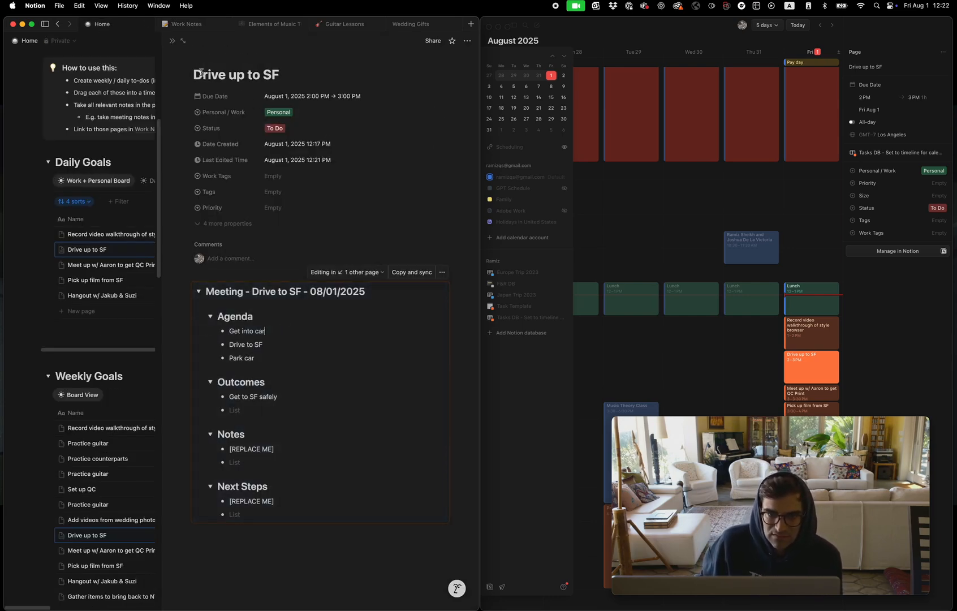
Close the "Drive up to SF" task's side preview so the Home page shows in full beside the calendar
click(172, 42)
click(711, 32)
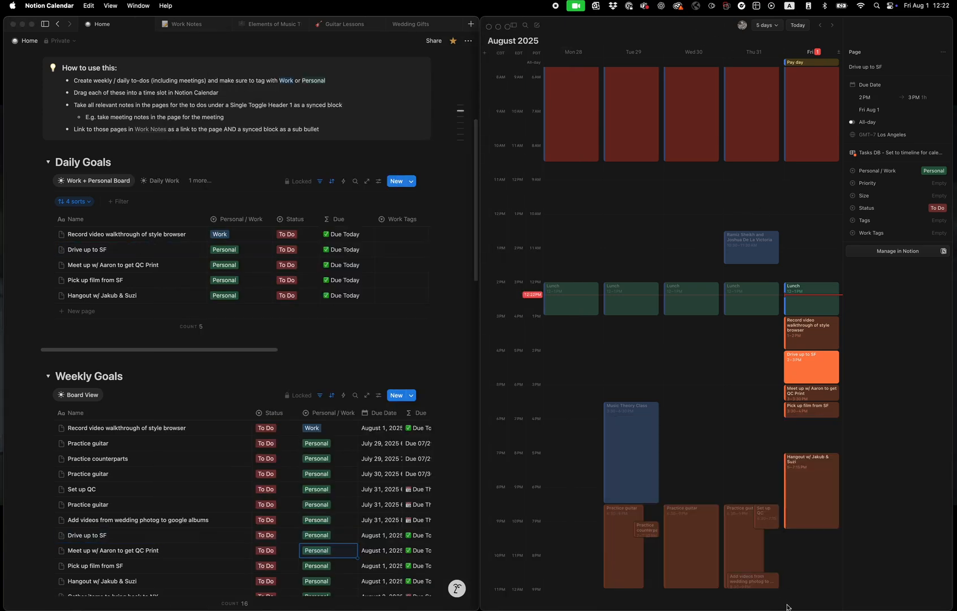
click(821, 601)
drag(683, 427, 167, 423)
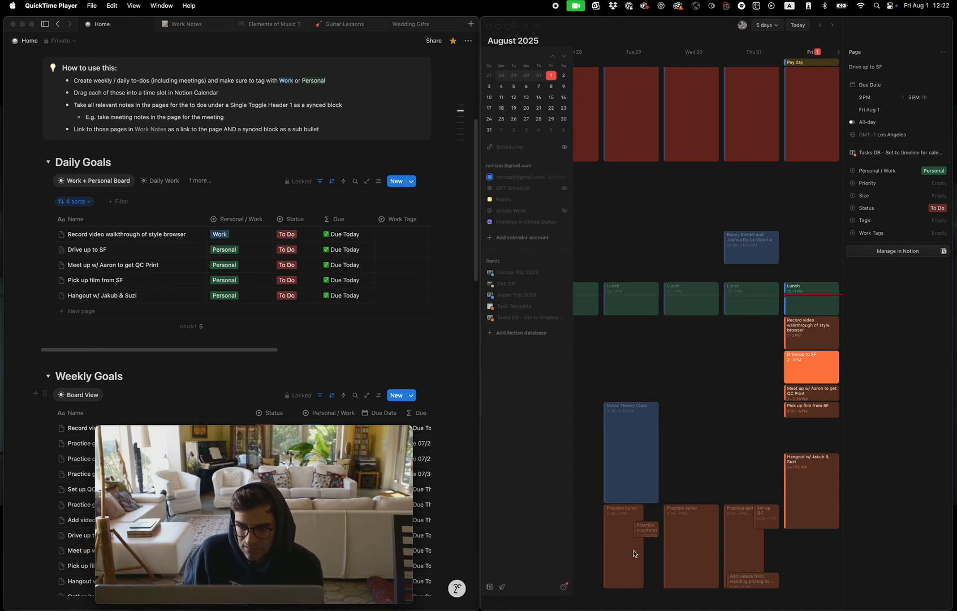
click(625, 52)
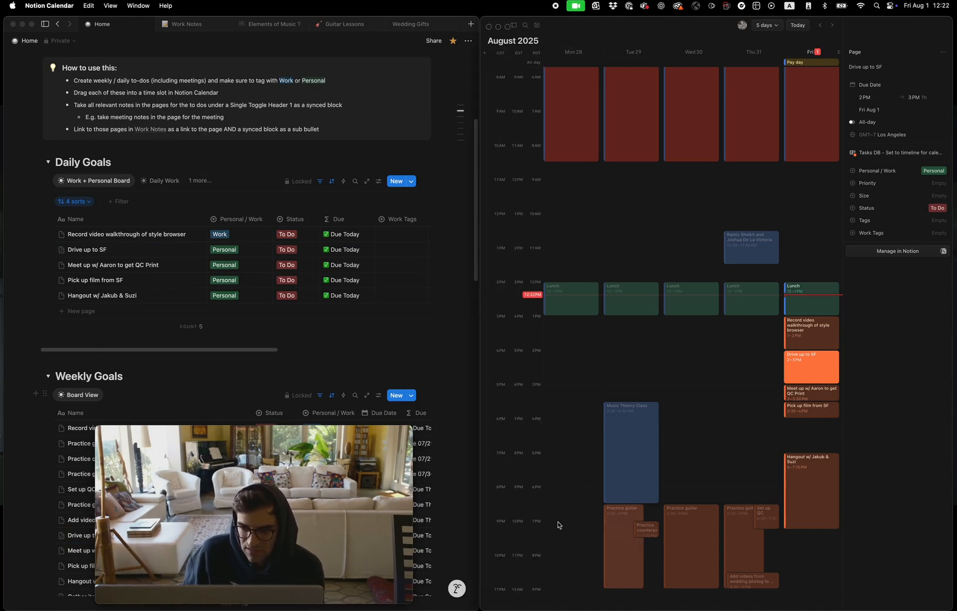
Set the status of the Practice guitar task due July 29, 2025 to Done in Weekly Goals
scroll(112, 368, down, 2)
scroll(112, 367, down, 5)
scroll(113, 365, up, 2)
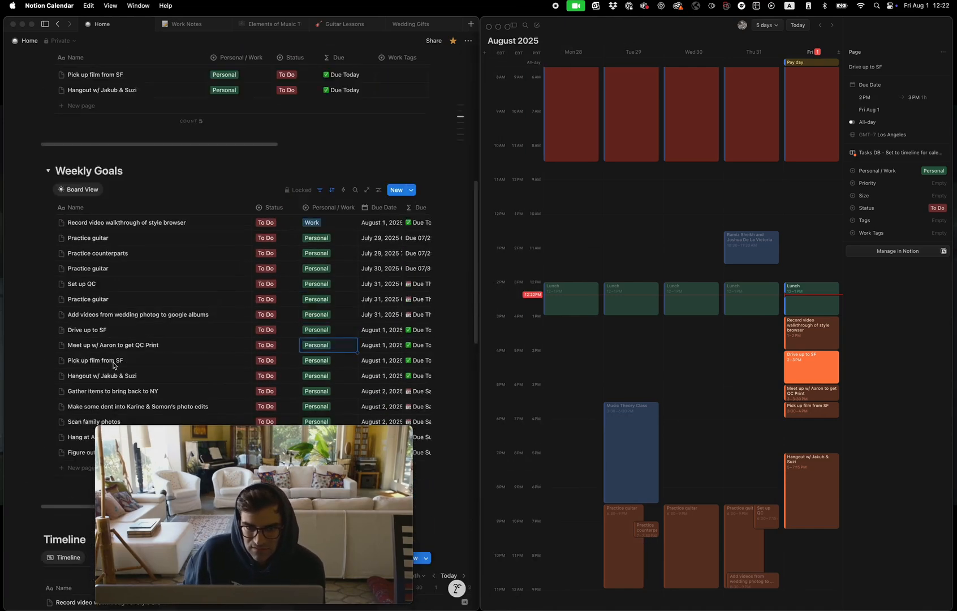
scroll(117, 173, down, 1)
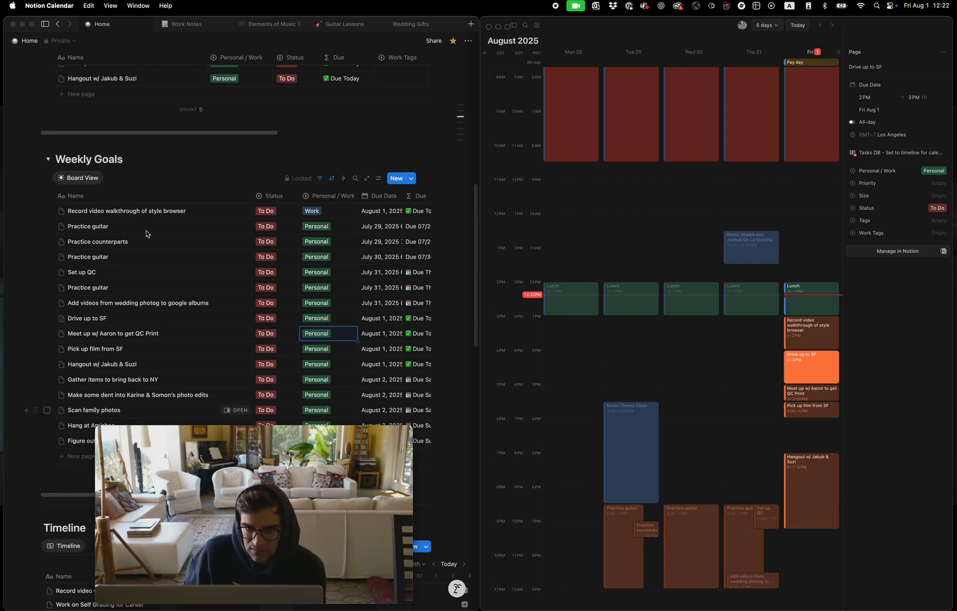
click(268, 227)
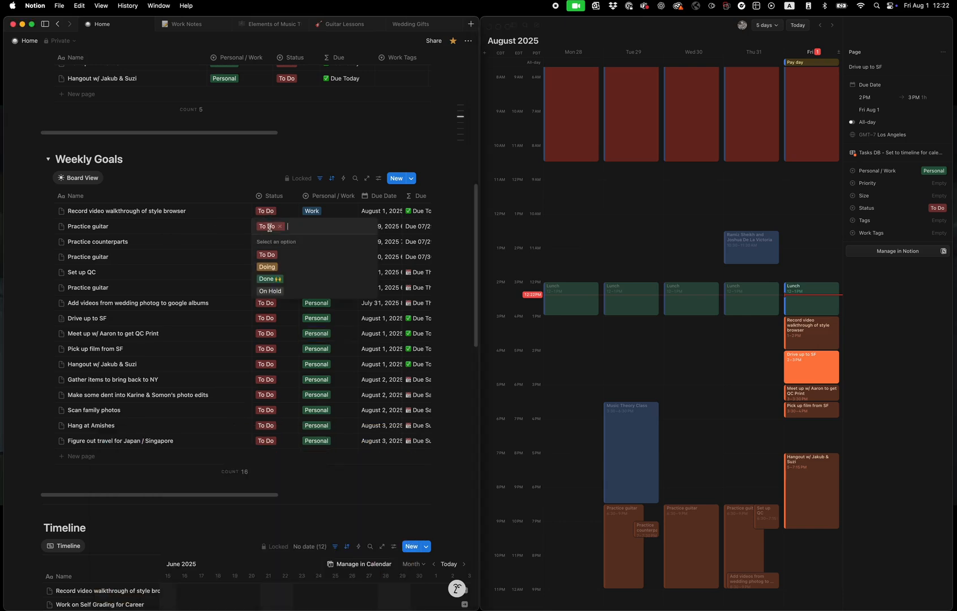
click(275, 291)
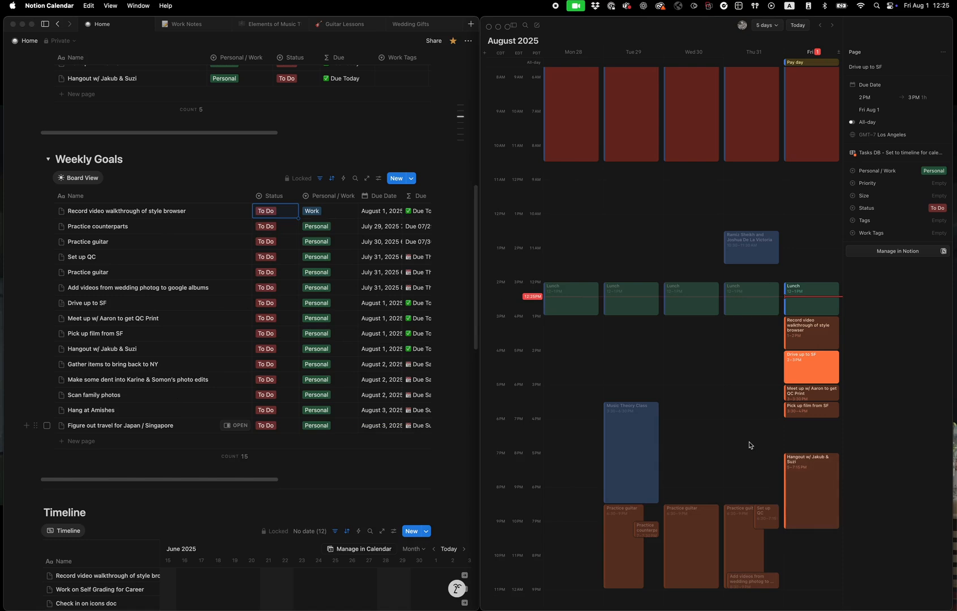
Clear the selected calendar event and set the Practice counterparts task's status to Done in Weekly Goals
click(749, 445)
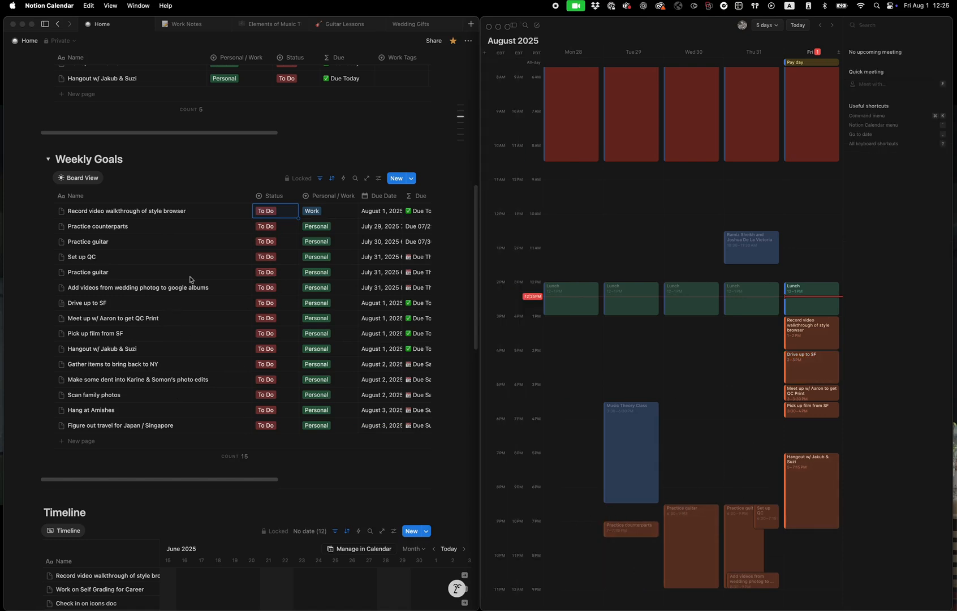
click(276, 228)
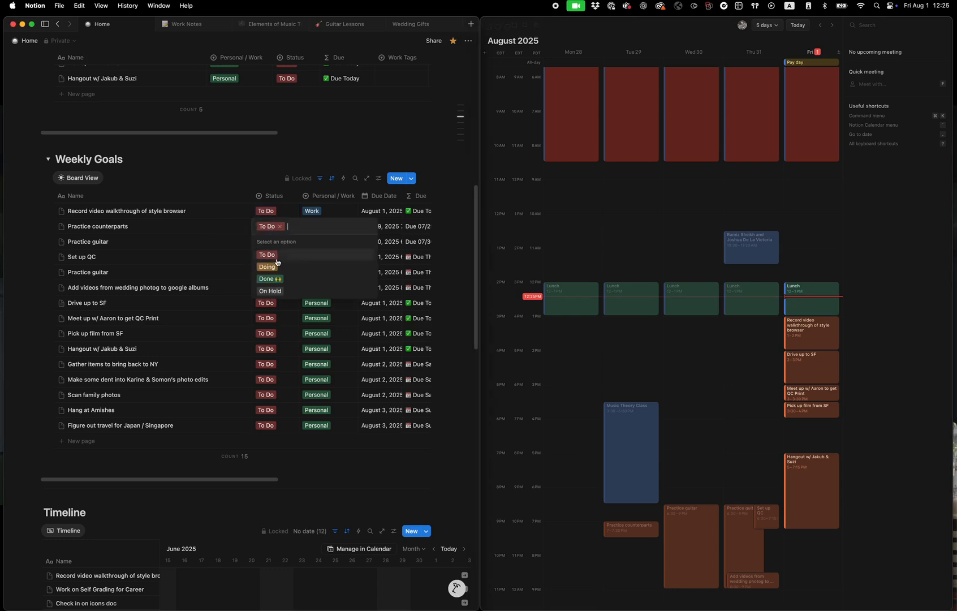
click(276, 280)
click(581, 26)
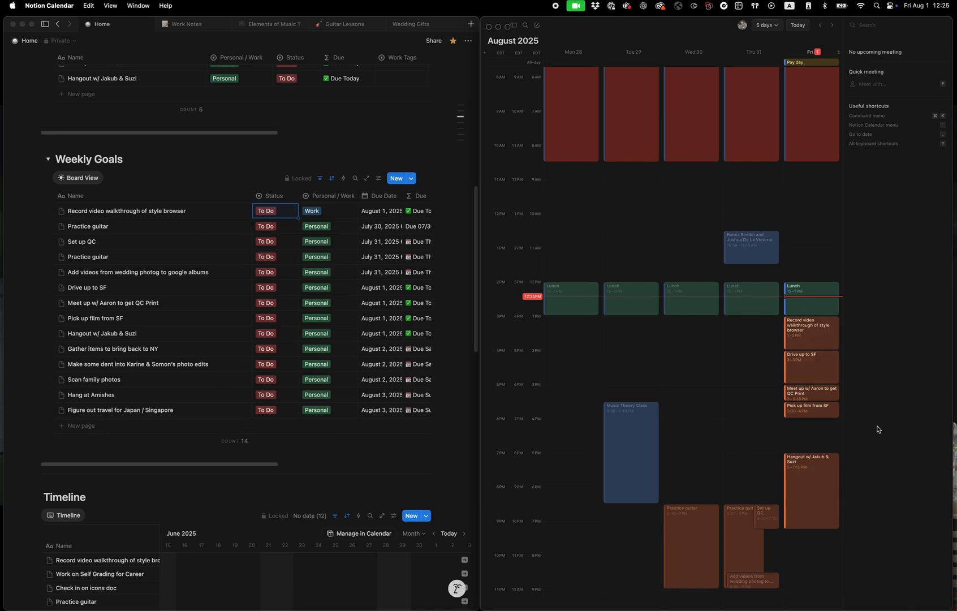
click(955, 431)
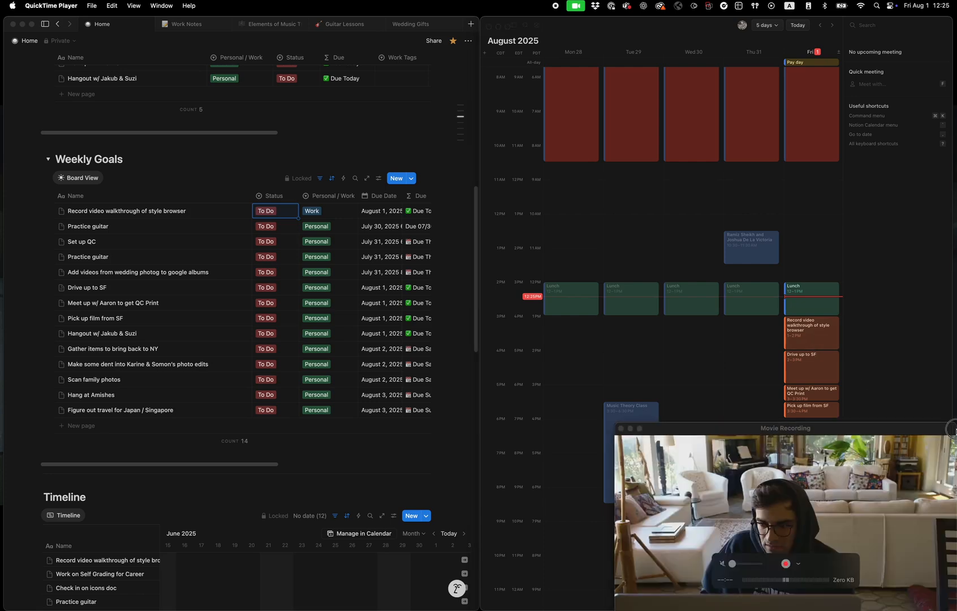
drag(896, 431, 386, 426)
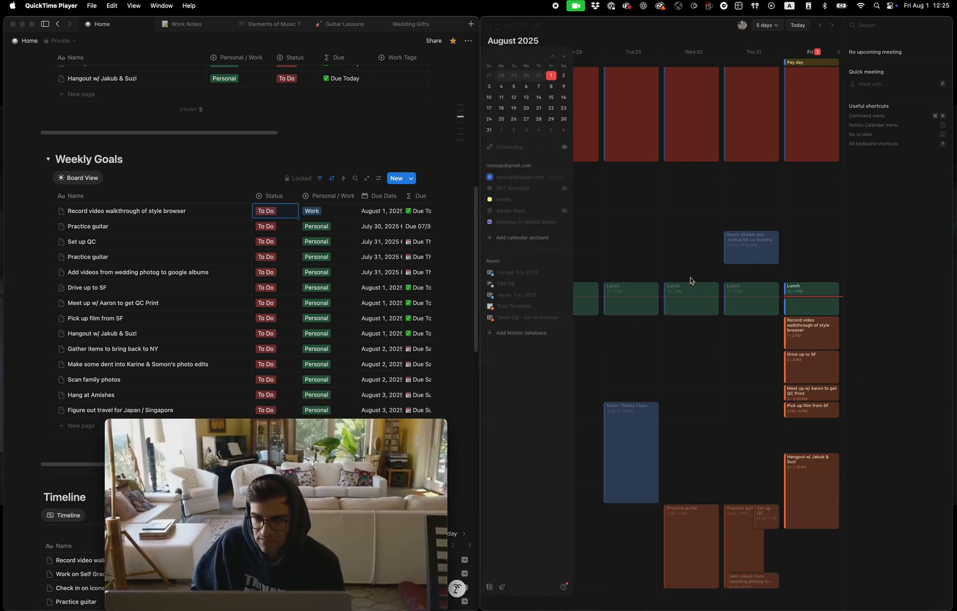
click(587, 30)
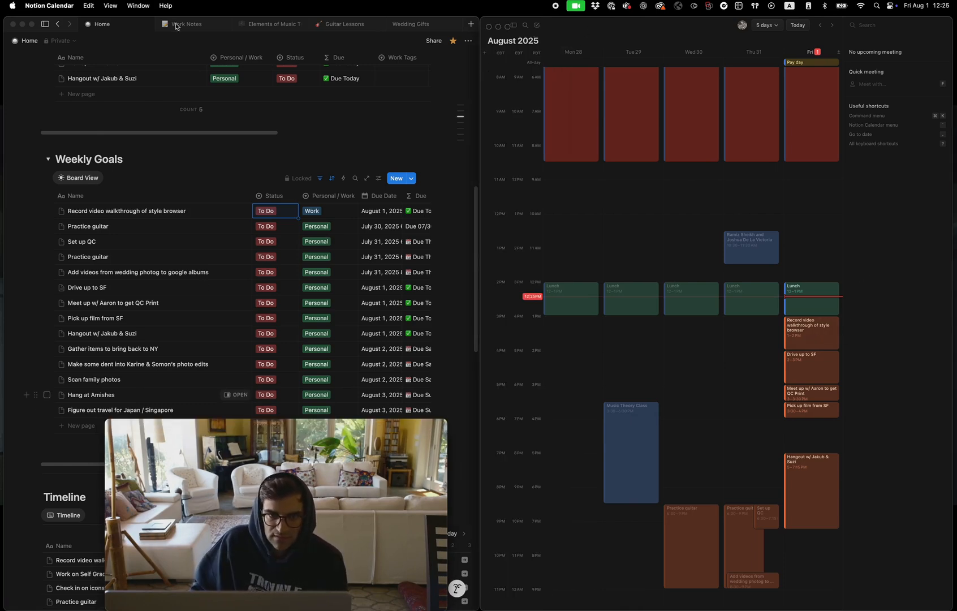
click(448, 181)
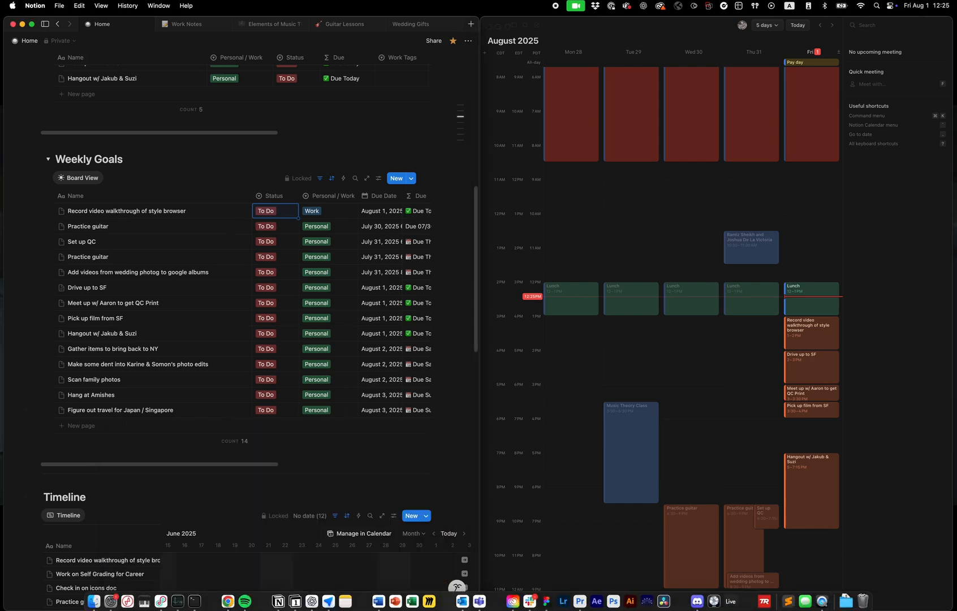
click(817, 604)
drag(315, 419, 730, 214)
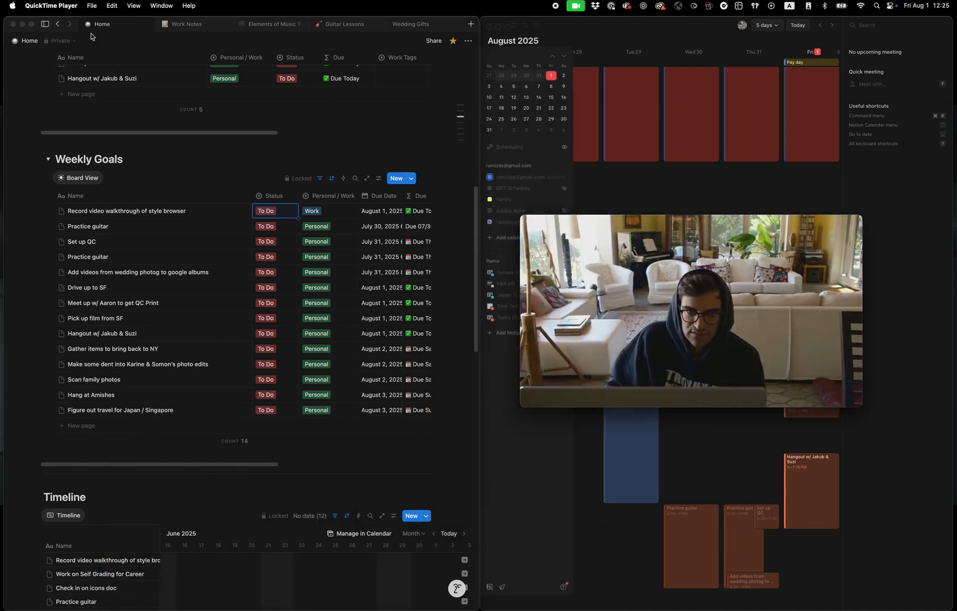
Open the "Tasks DB - Set to timeline for calendar updates" page in Board View and hide the sidebar
click(45, 25)
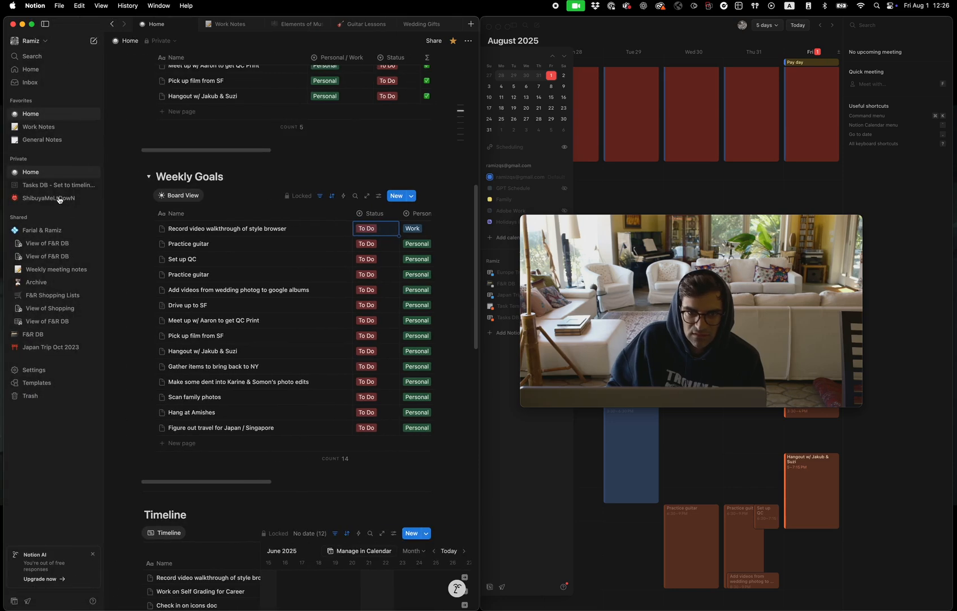
click(51, 186)
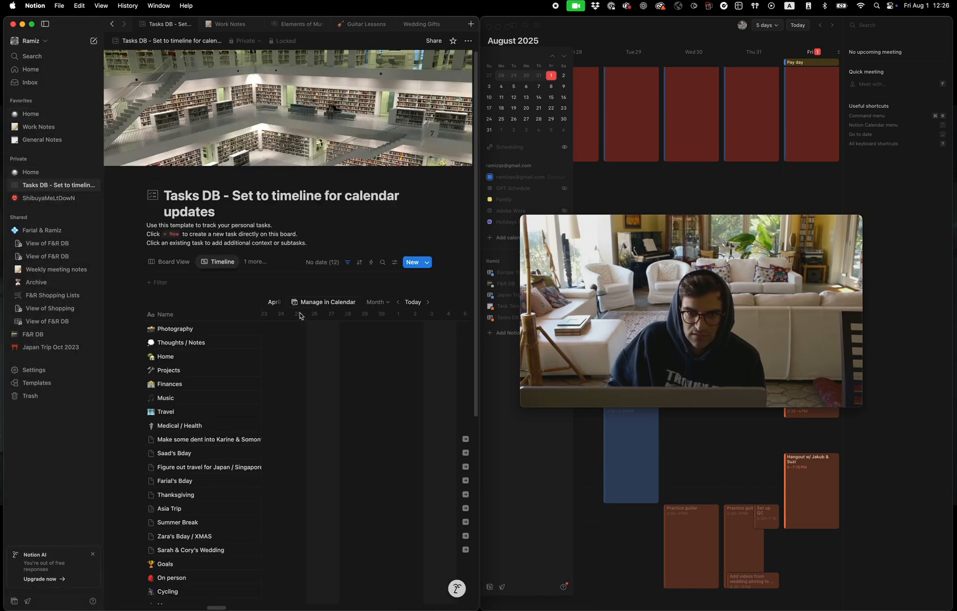
scroll(246, 386, down, 3)
scroll(247, 386, up, 3)
click(186, 262)
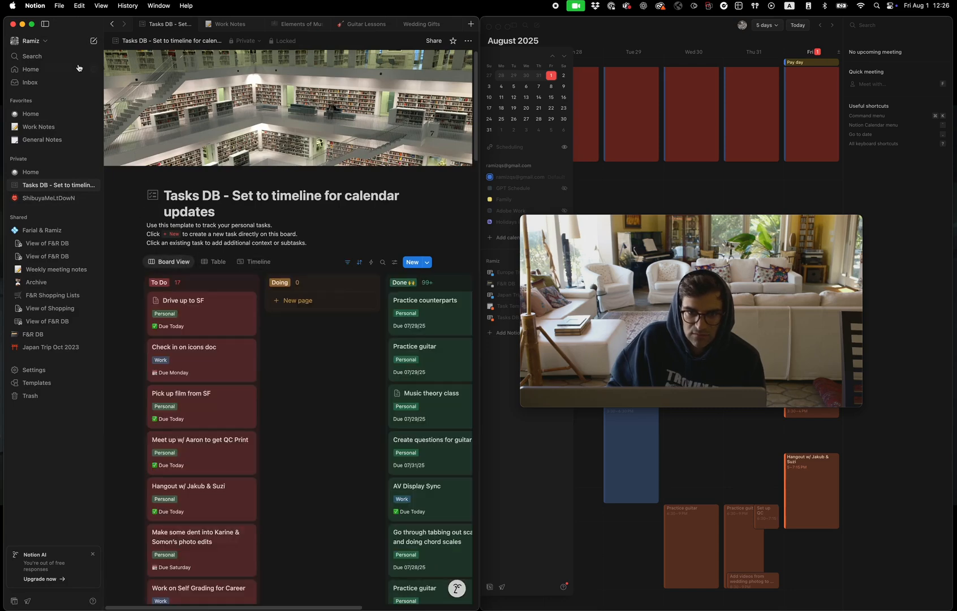
click(46, 26)
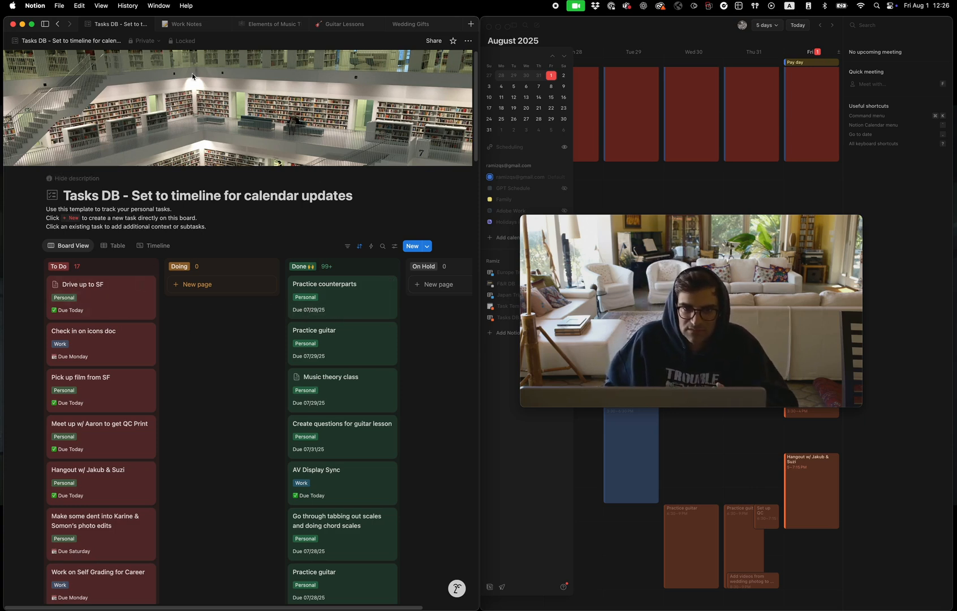
Review the Work Notes log's meeting entries under 07/28/2025 and 07/24/2025
click(184, 23)
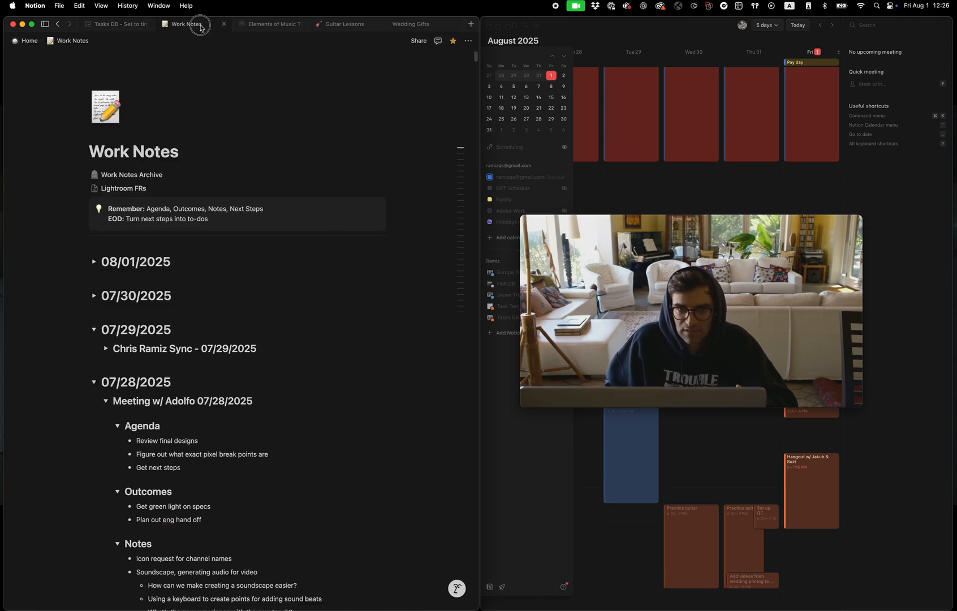
scroll(143, 377, down, 3)
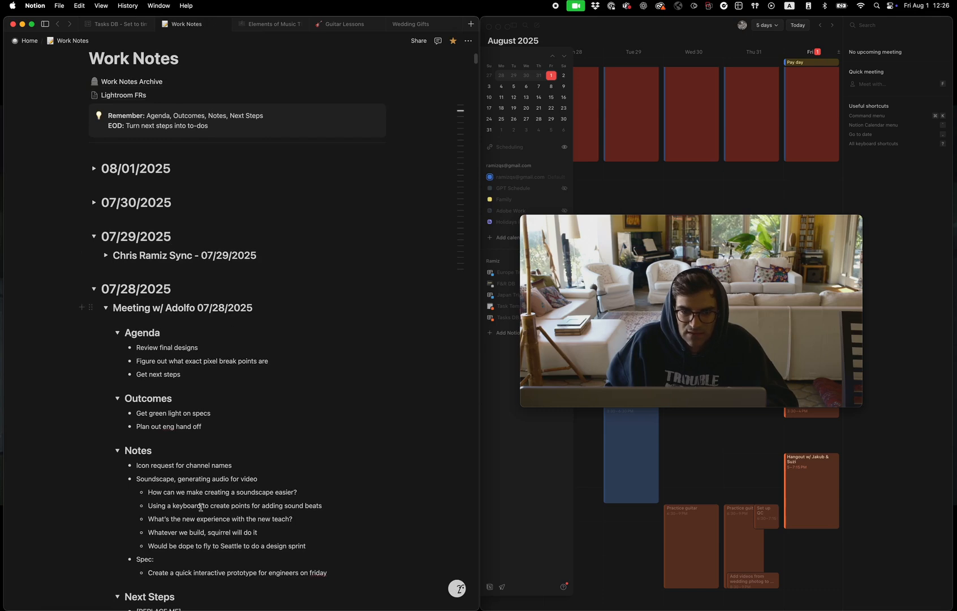
scroll(200, 507, down, 3)
scroll(237, 529, down, 6)
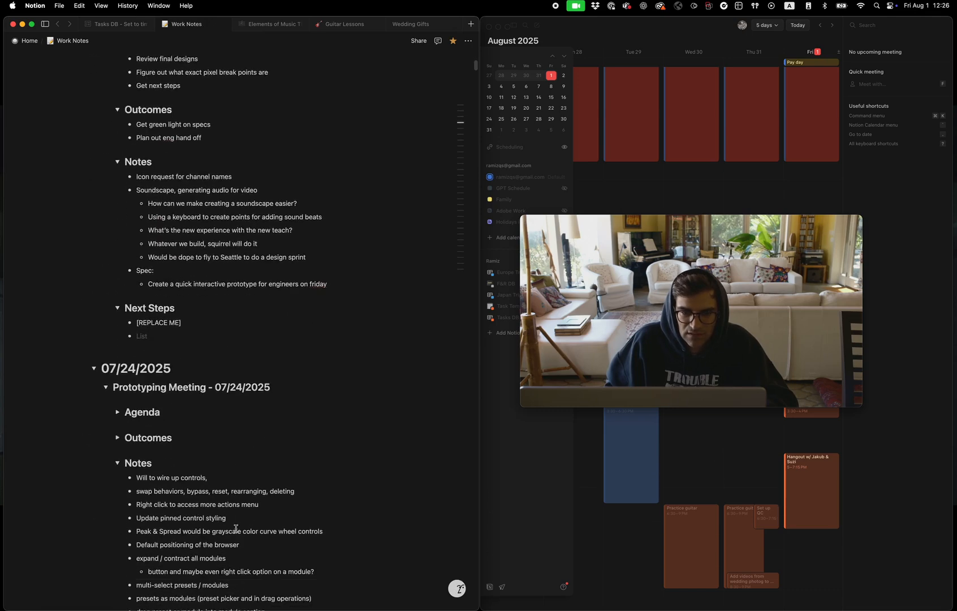
scroll(234, 526, down, 1)
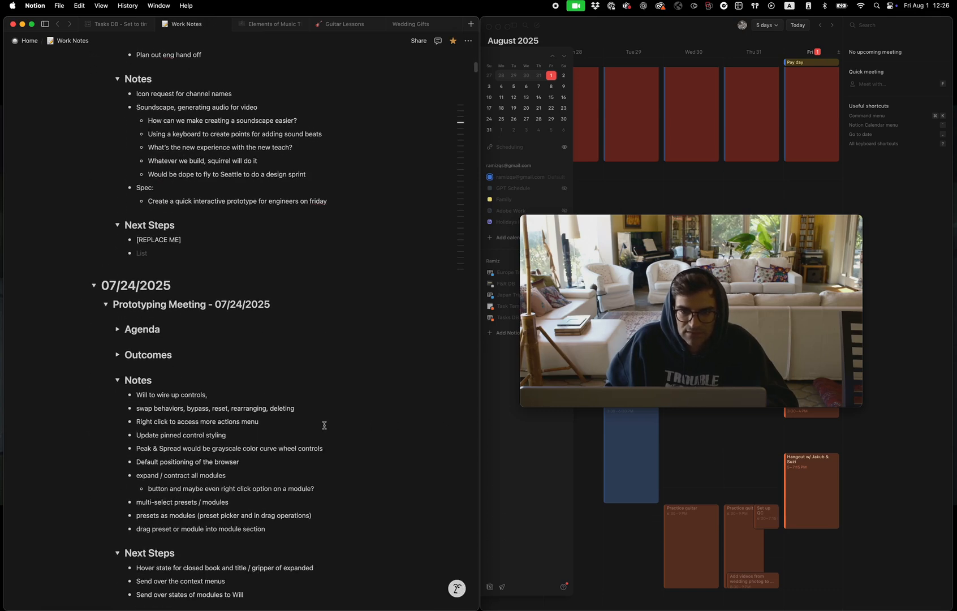
scroll(324, 424, up, 12)
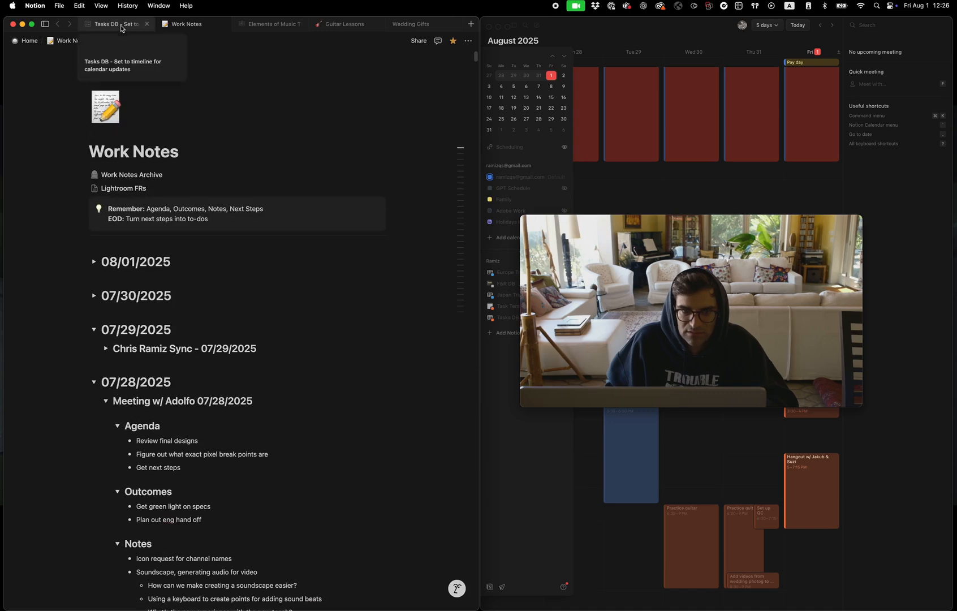
Return to the Home page and review its Weekly Goals and Timeline sections, loading more tasks in the Timeline
click(121, 26)
mouse_move(11, 113)
click(34, 139)
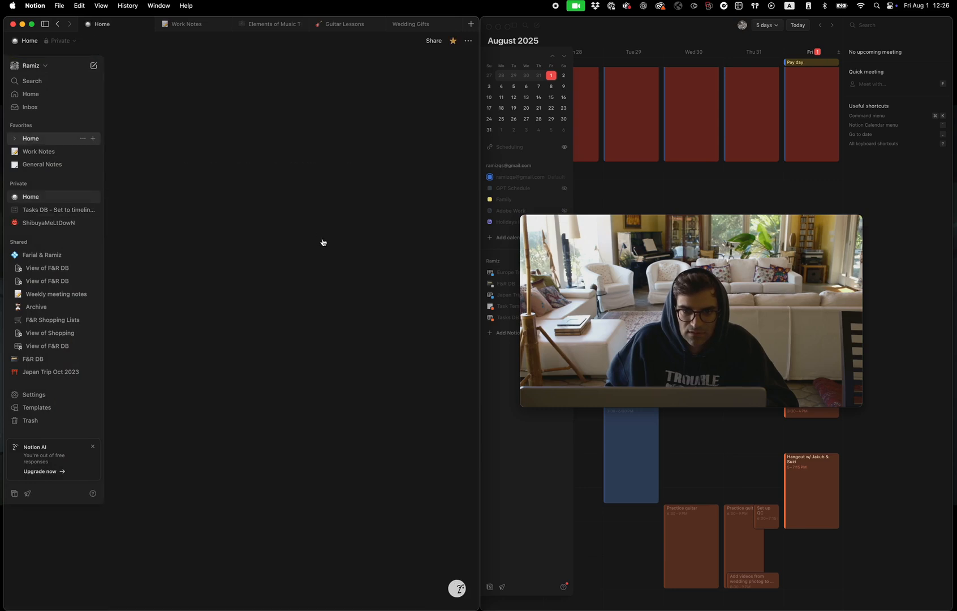
scroll(390, 449, down, 10)
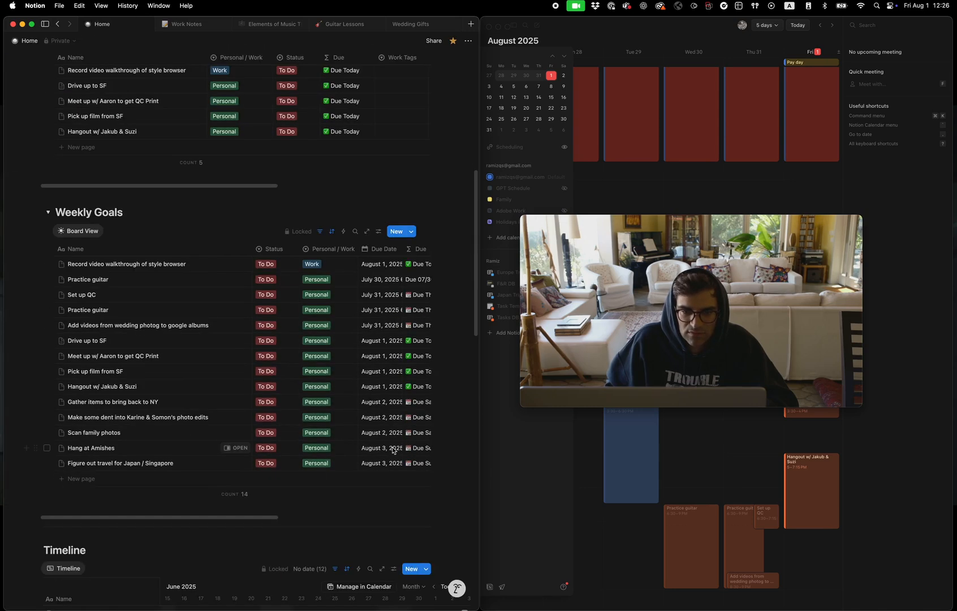
scroll(234, 410, down, 10)
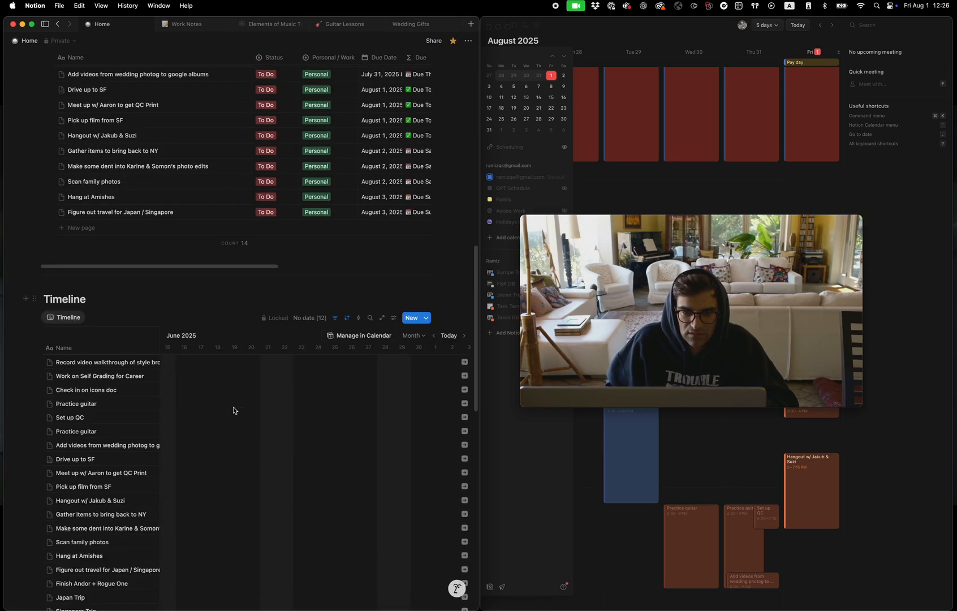
scroll(234, 410, down, 1)
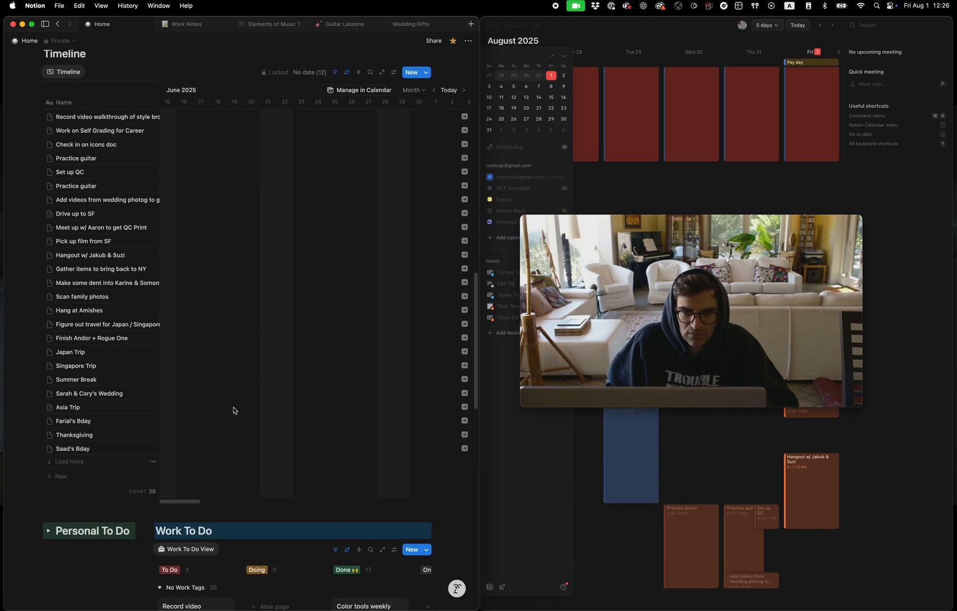
click(69, 461)
scroll(101, 448, down, 6)
scroll(100, 447, up, 20)
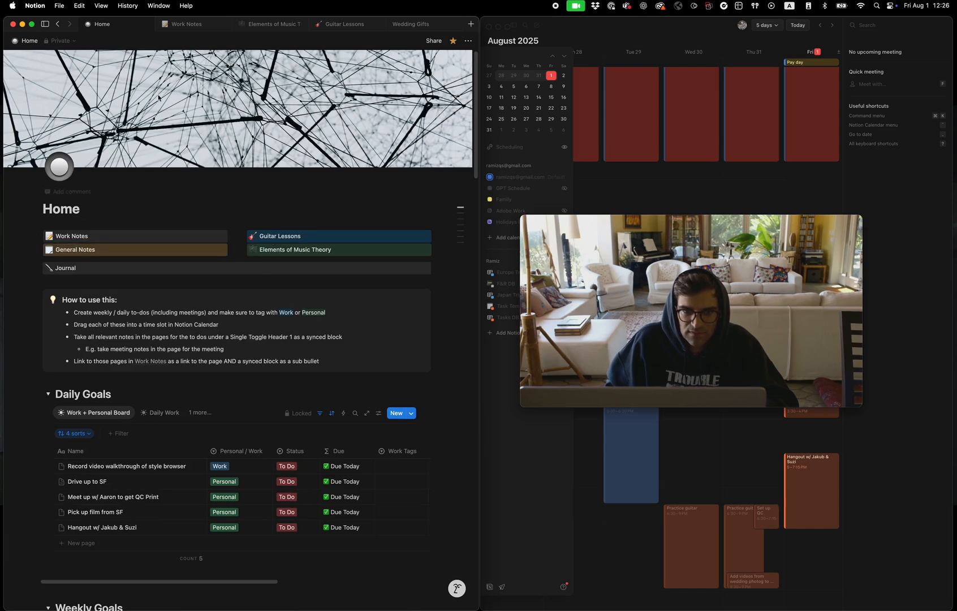
Open the General Notes page, collapse its Archive section and place the cursor in the Notepad block
click(85, 254)
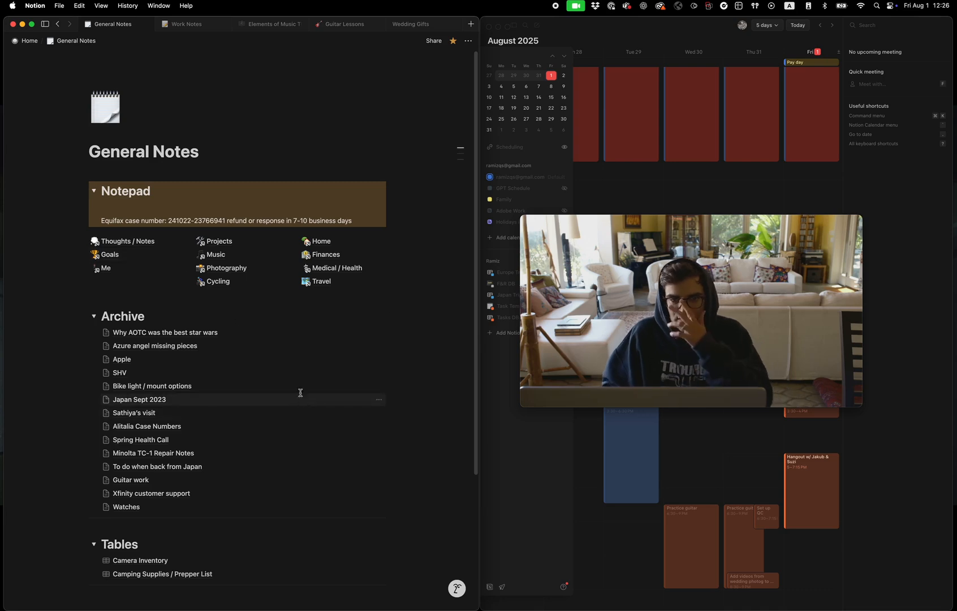
click(93, 316)
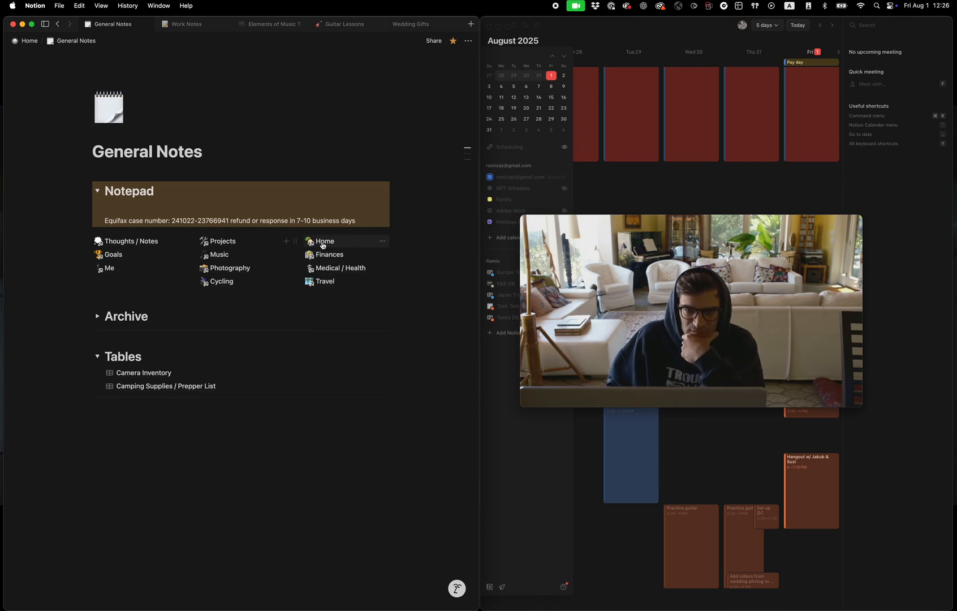
click(254, 204)
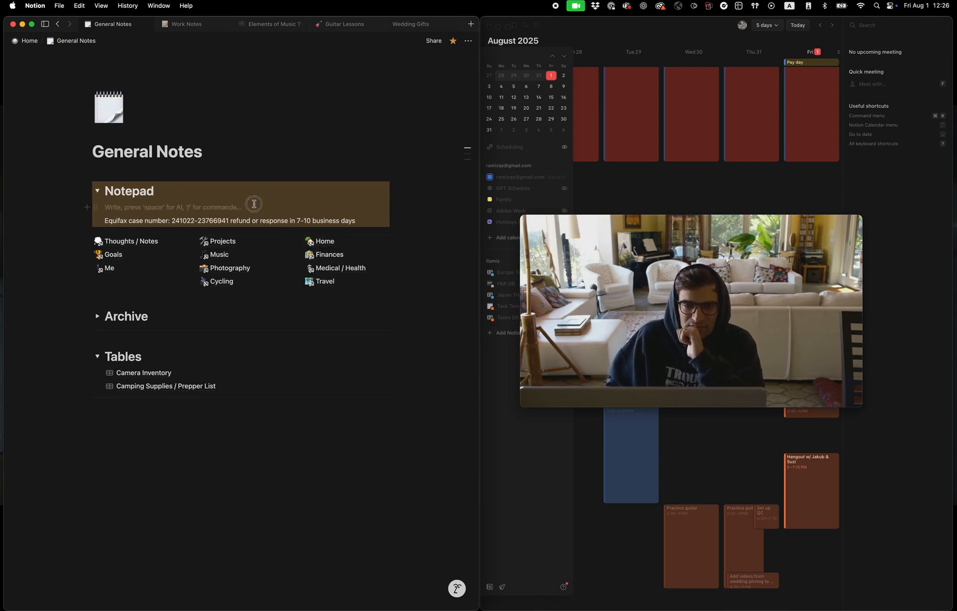
Open the Music page from General Notes and follow its link to the Guitar Lessons page
click(222, 256)
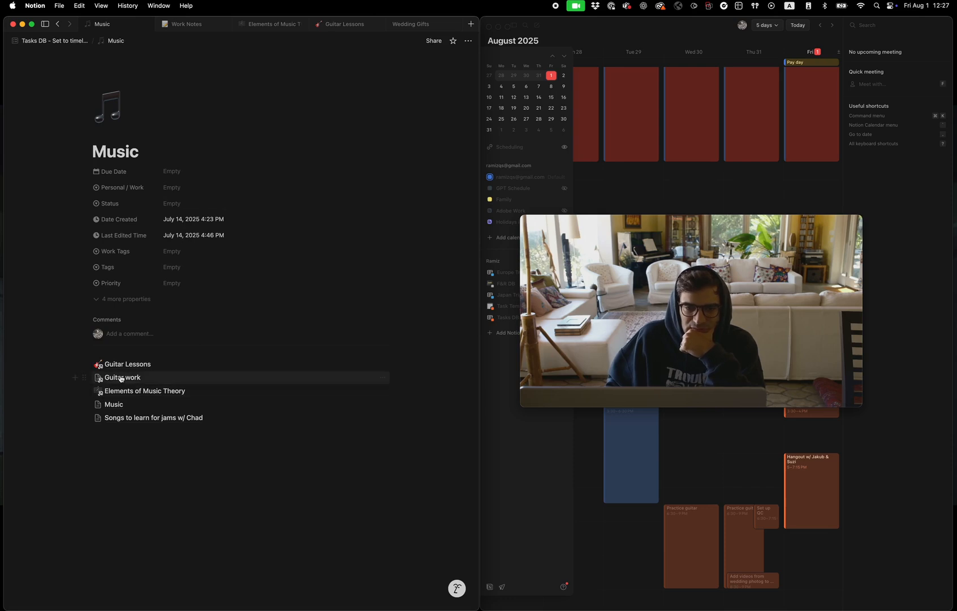
mouse_move(133, 393)
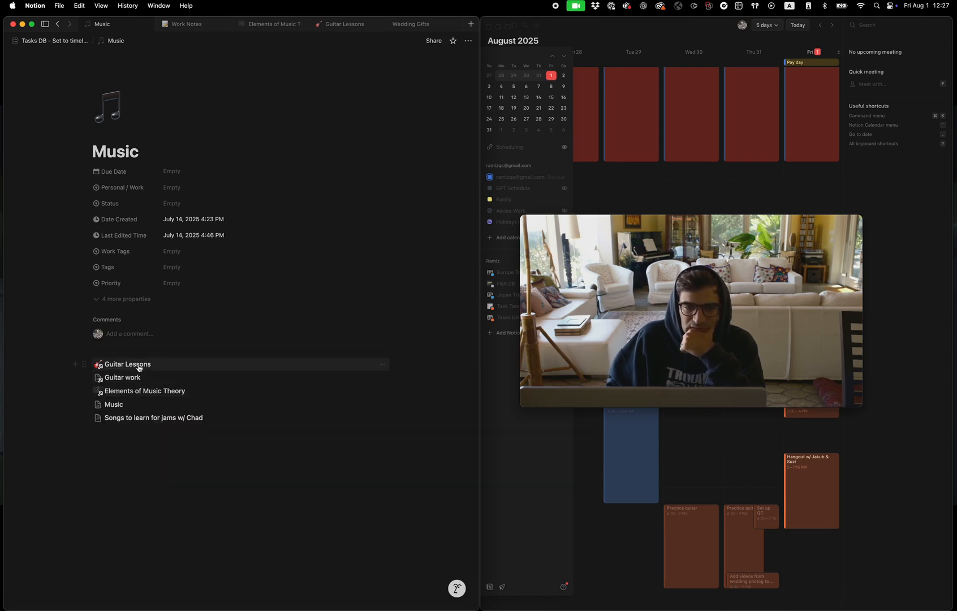
click(132, 366)
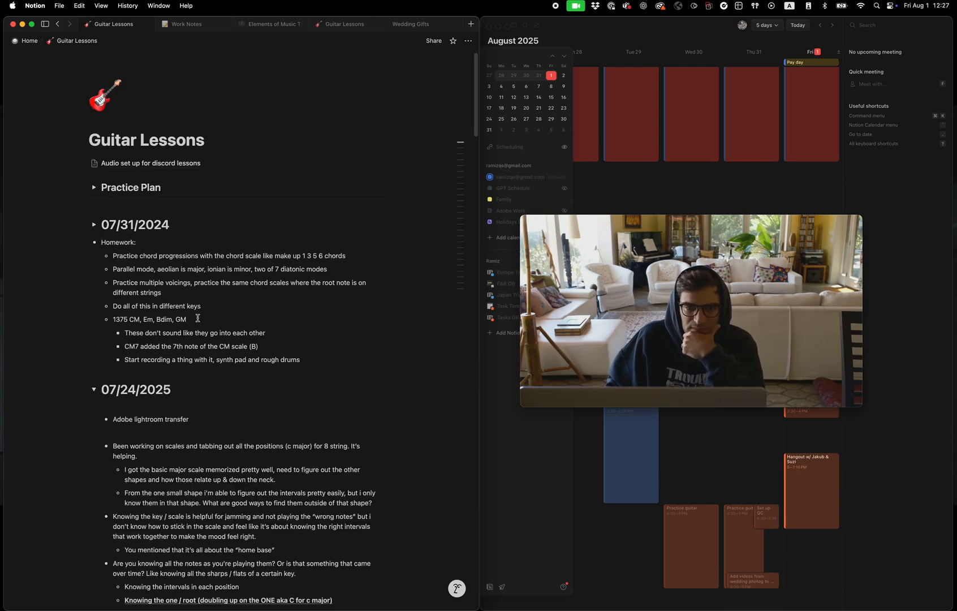
Expand the 07/31/2024 toggle on the Guitar Lessons page, review its lesson questions and homework, and collapse it again
click(94, 219)
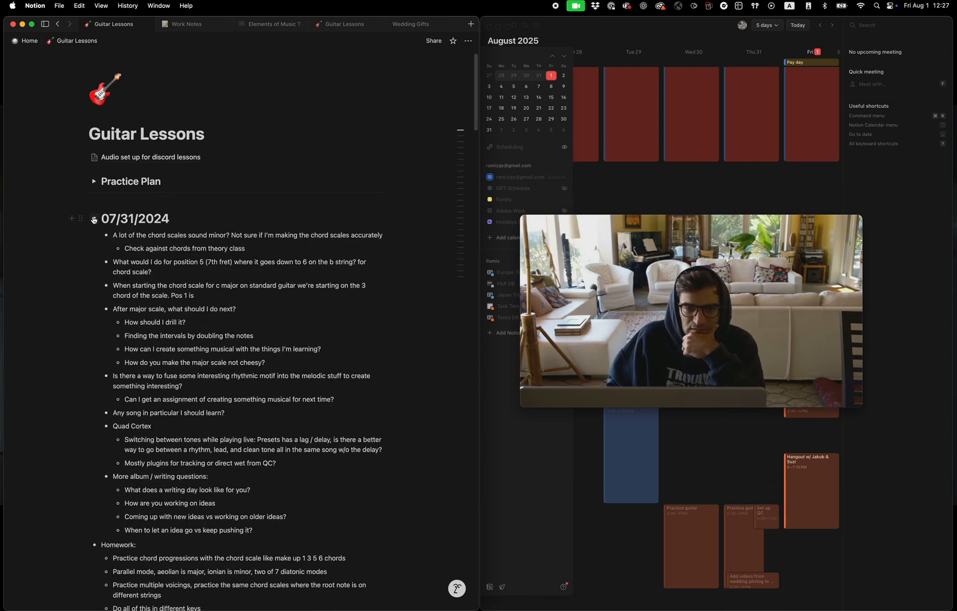
click(93, 219)
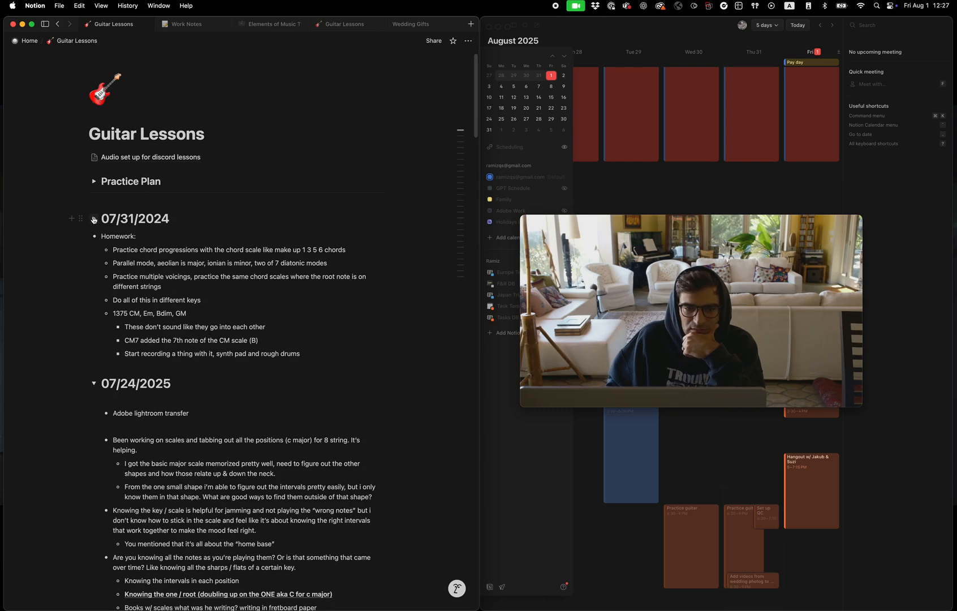
click(94, 220)
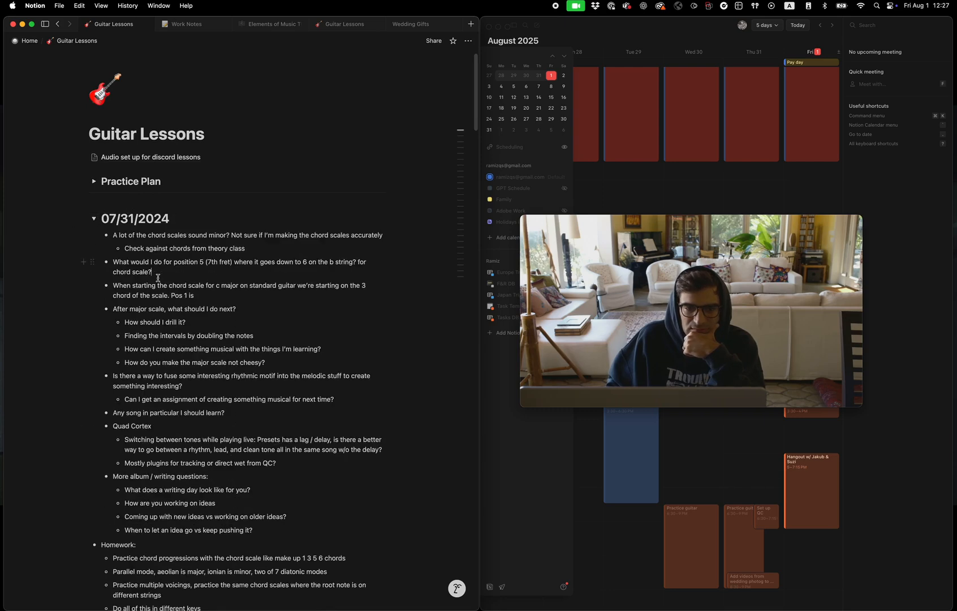
scroll(127, 249, down, 6)
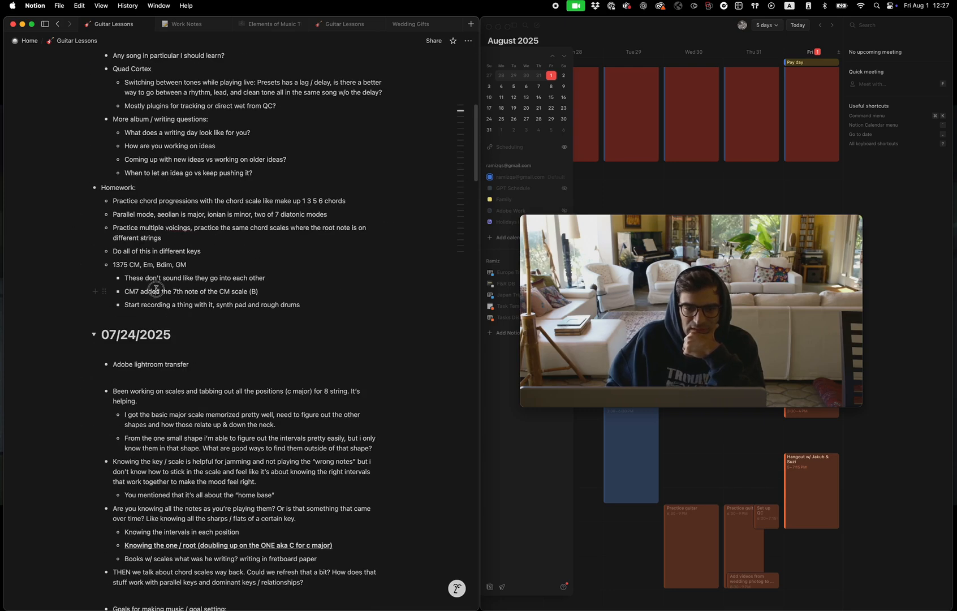
scroll(156, 290, up, 7)
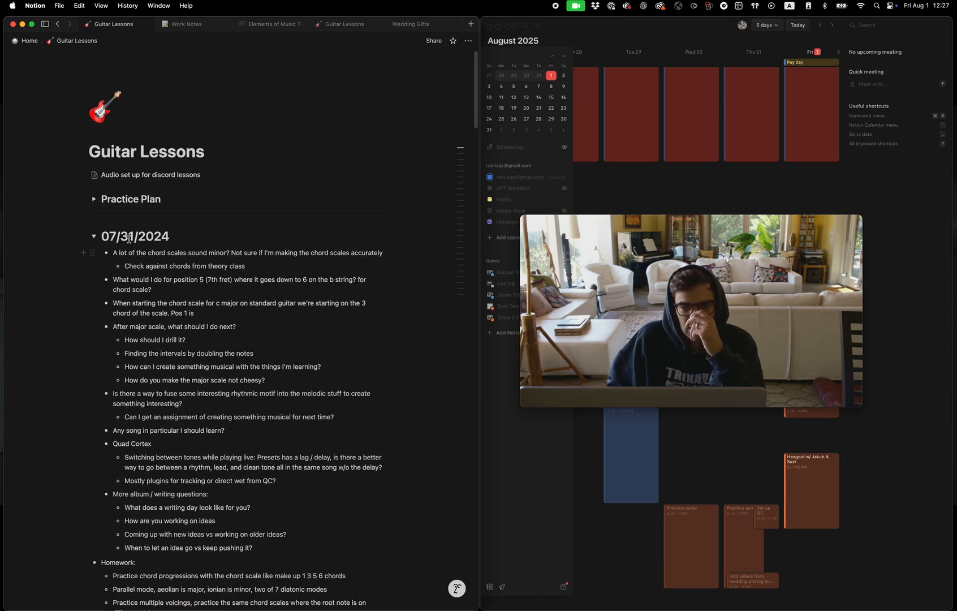
click(94, 236)
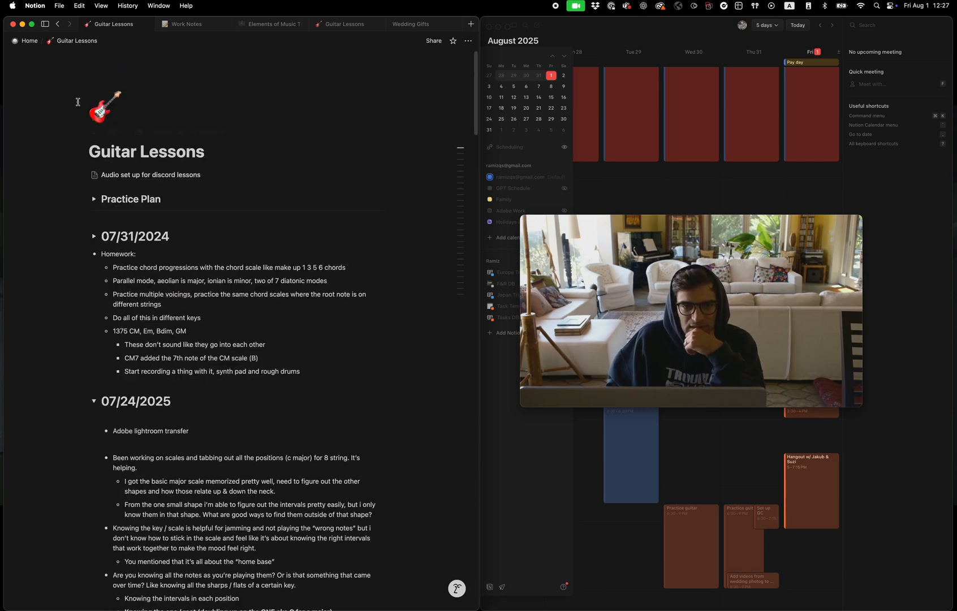
Return to the Home page and move the Movie Recording window clear of Friday's events in the calendar
click(28, 41)
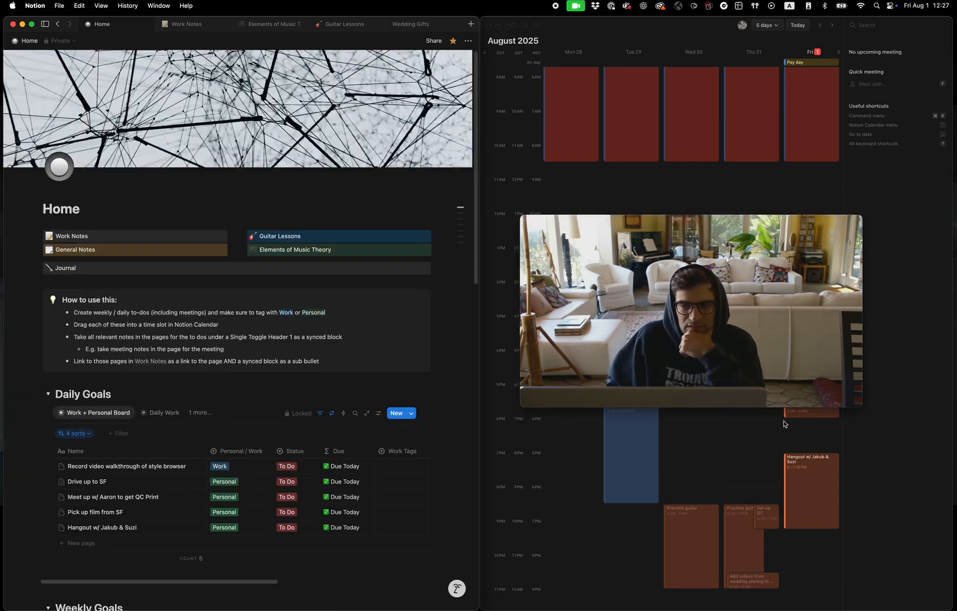
drag(711, 224, 505, 419)
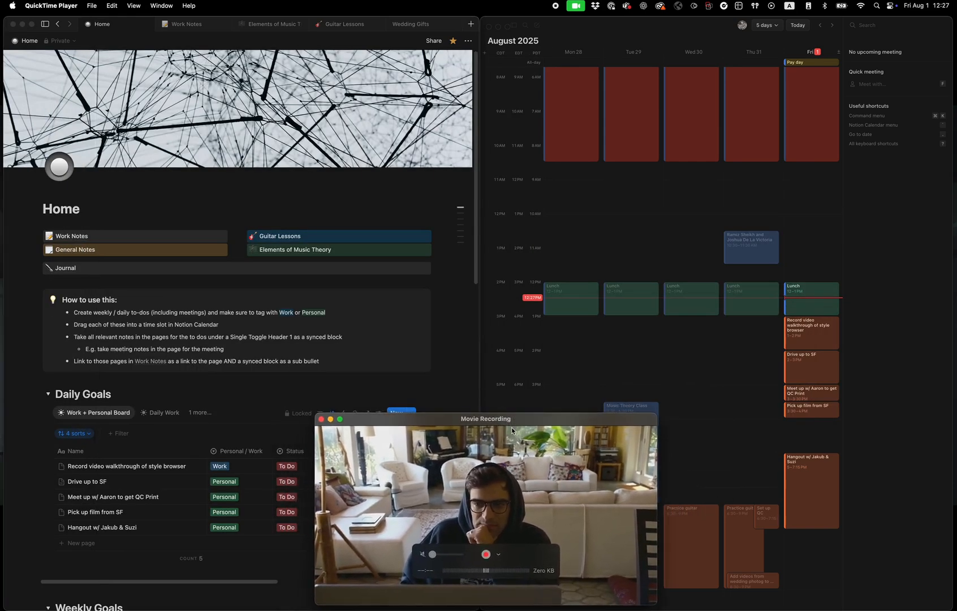
scroll(192, 437, down, 5)
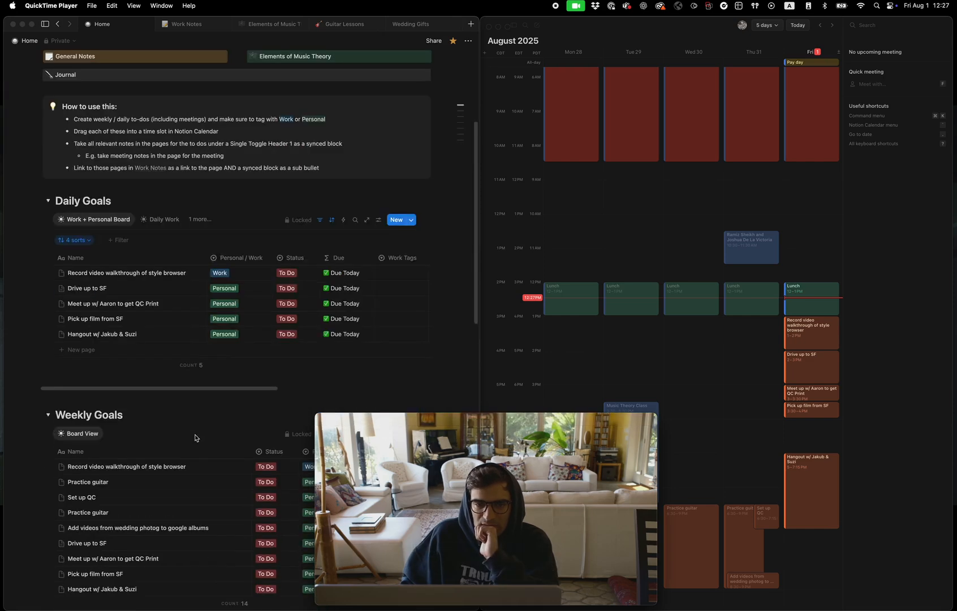
scroll(195, 438, down, 5)
scroll(197, 440, up, 10)
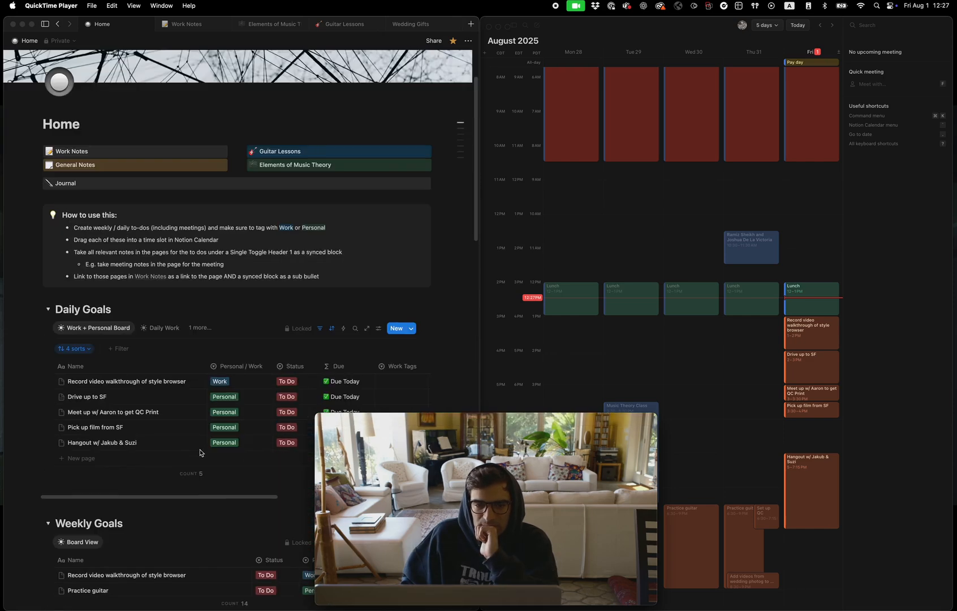
mouse_move(543, 457)
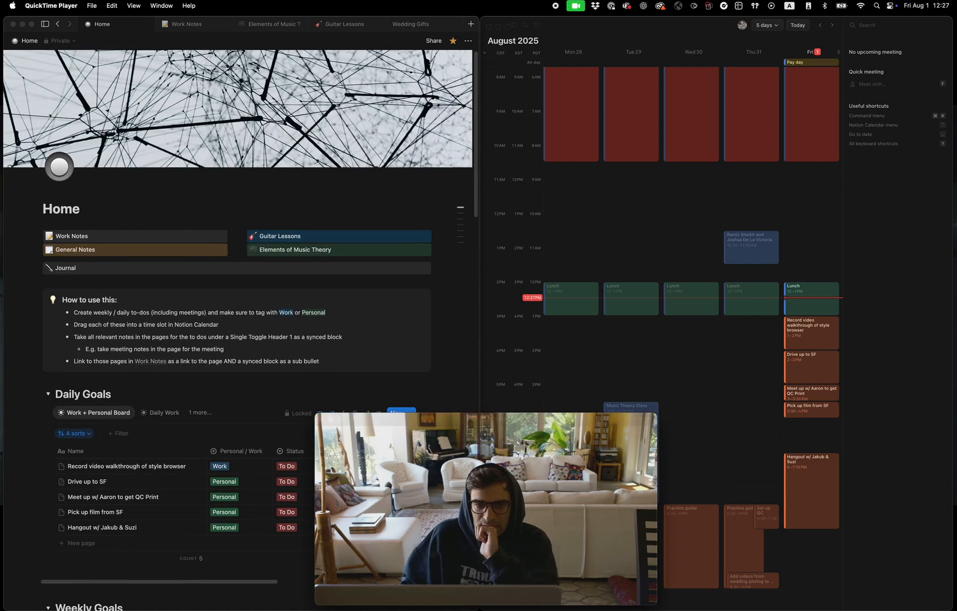